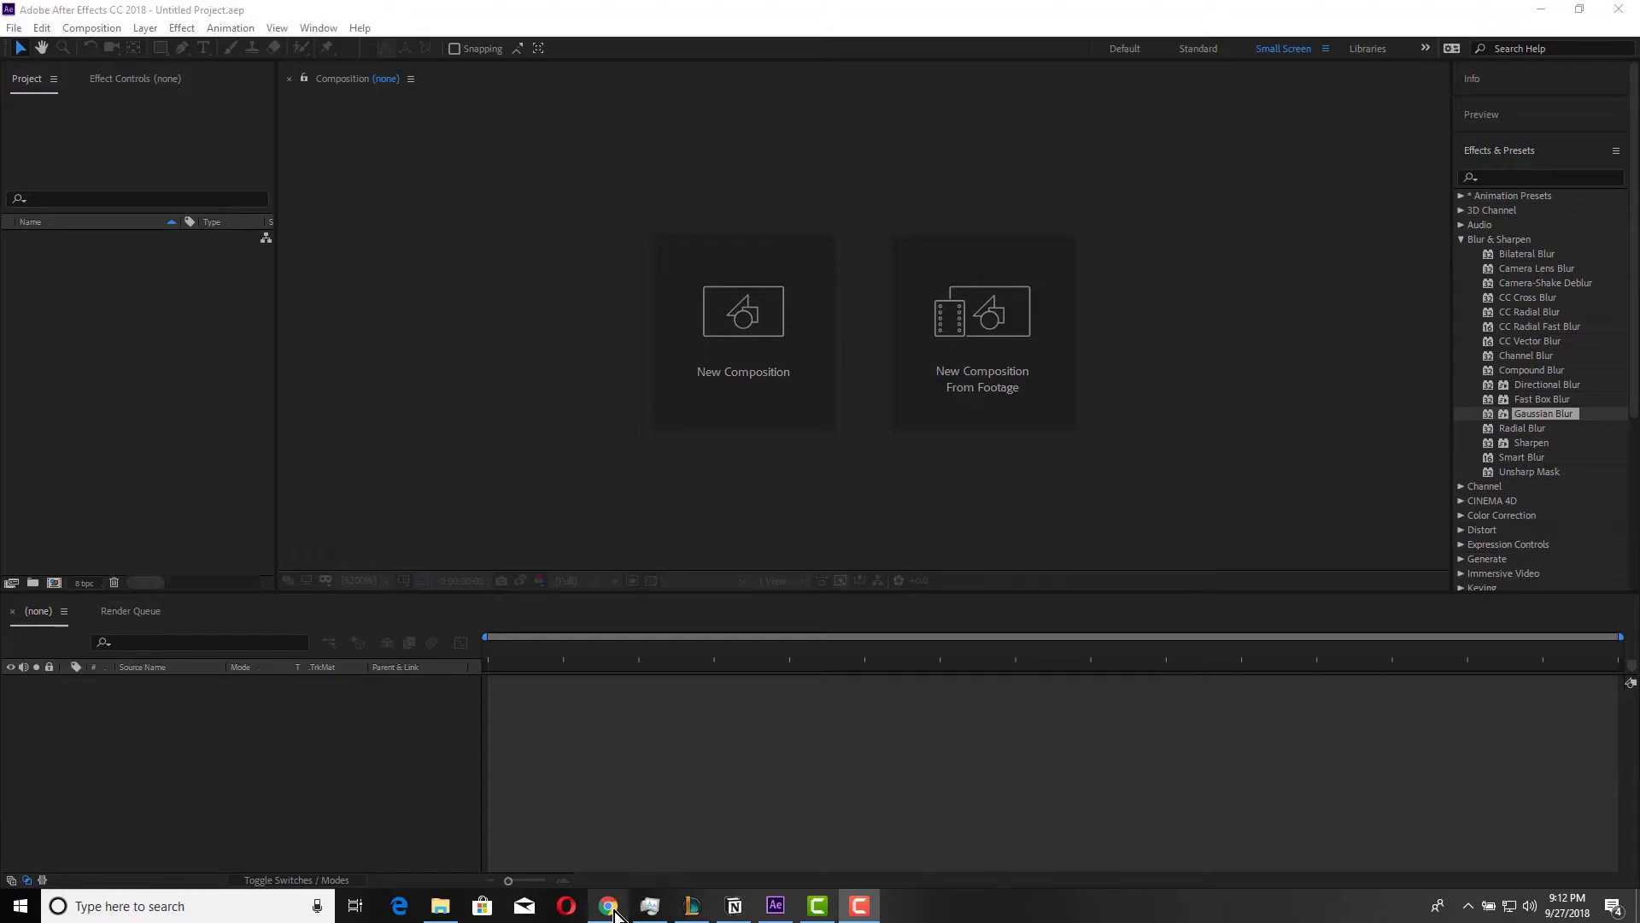
Switch briefly to the Twitch stream, then return to After Effects.
{"action": "left_click", "coordinate": [610, 908]}
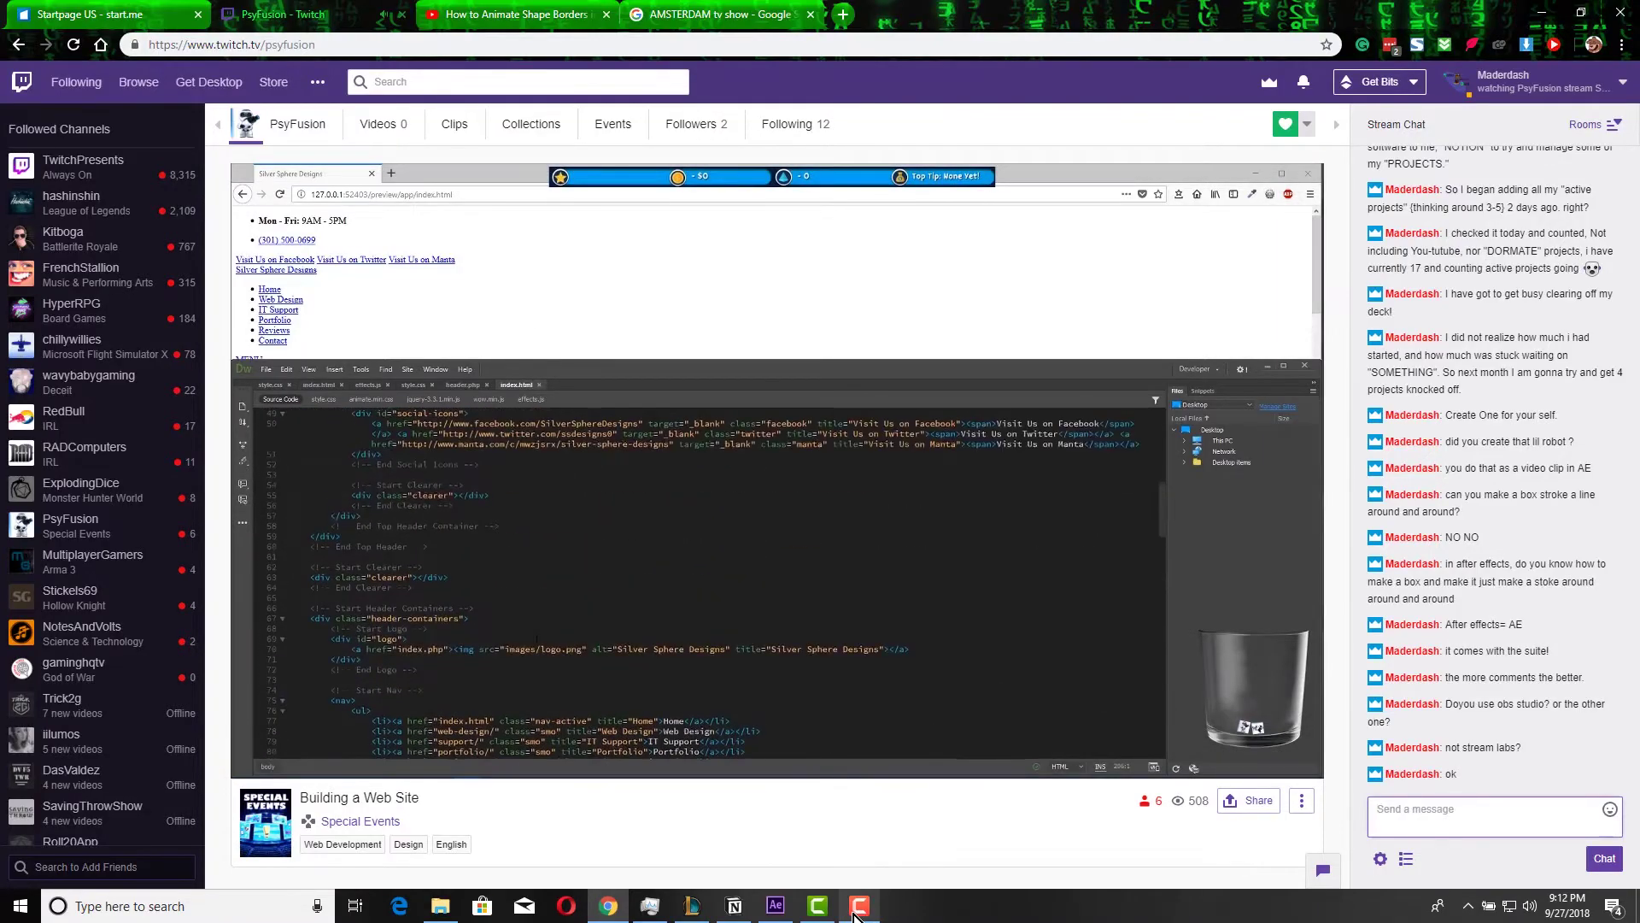
{"action": "mouse_move", "coordinate": [857, 914]}
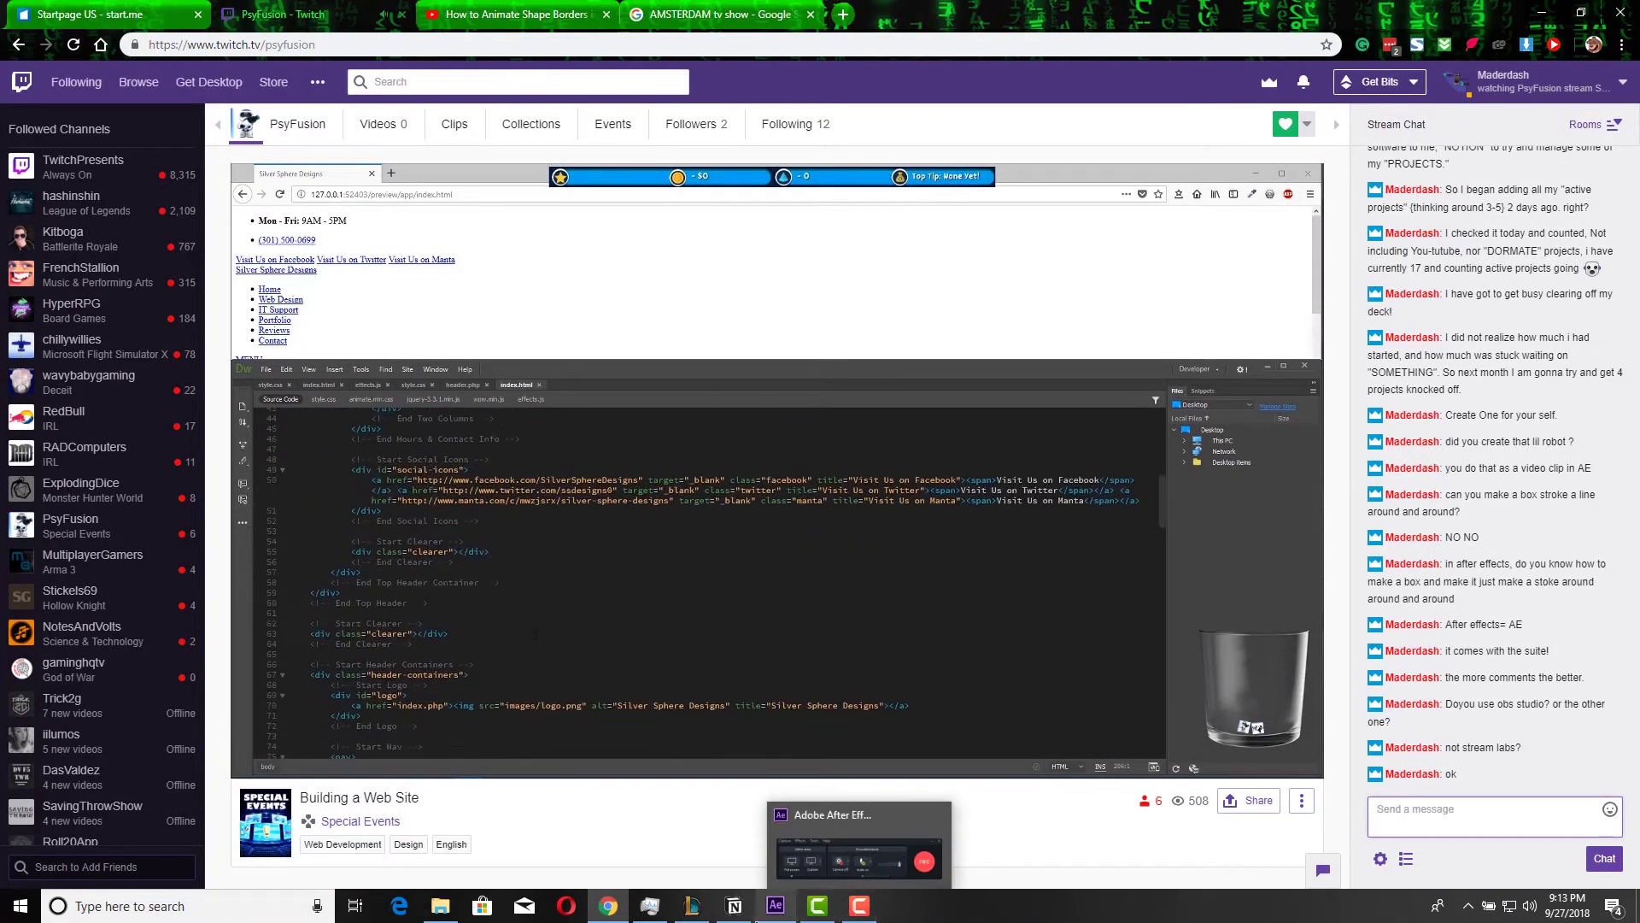
{"action": "mouse_move", "coordinate": [651, 914]}
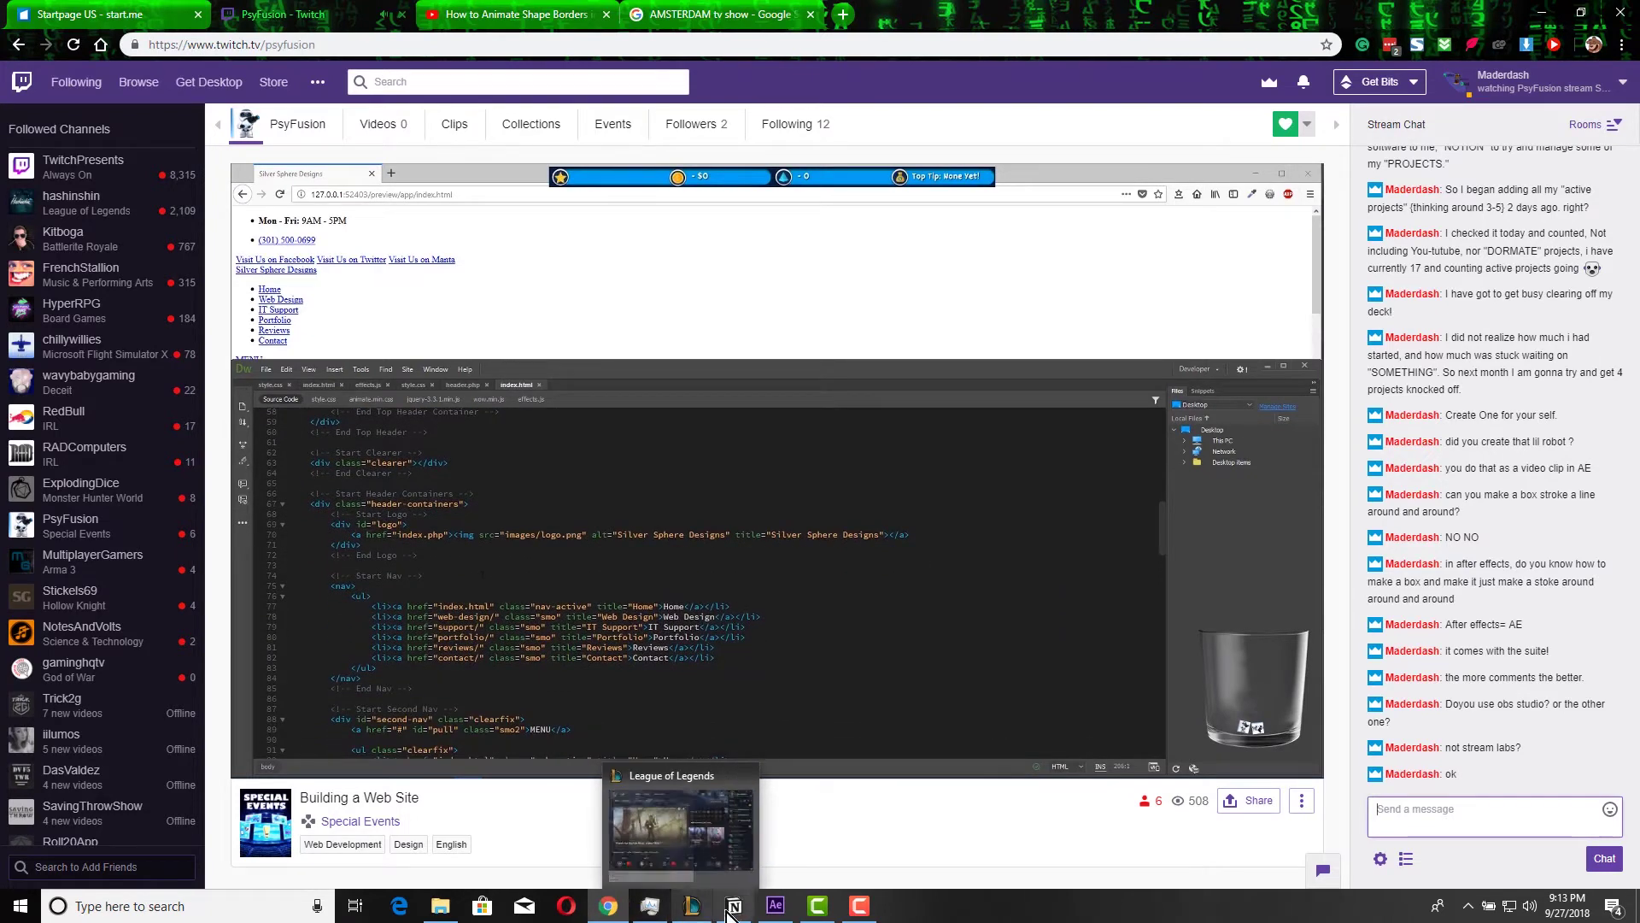
{"action": "left_click", "coordinate": [773, 910]}
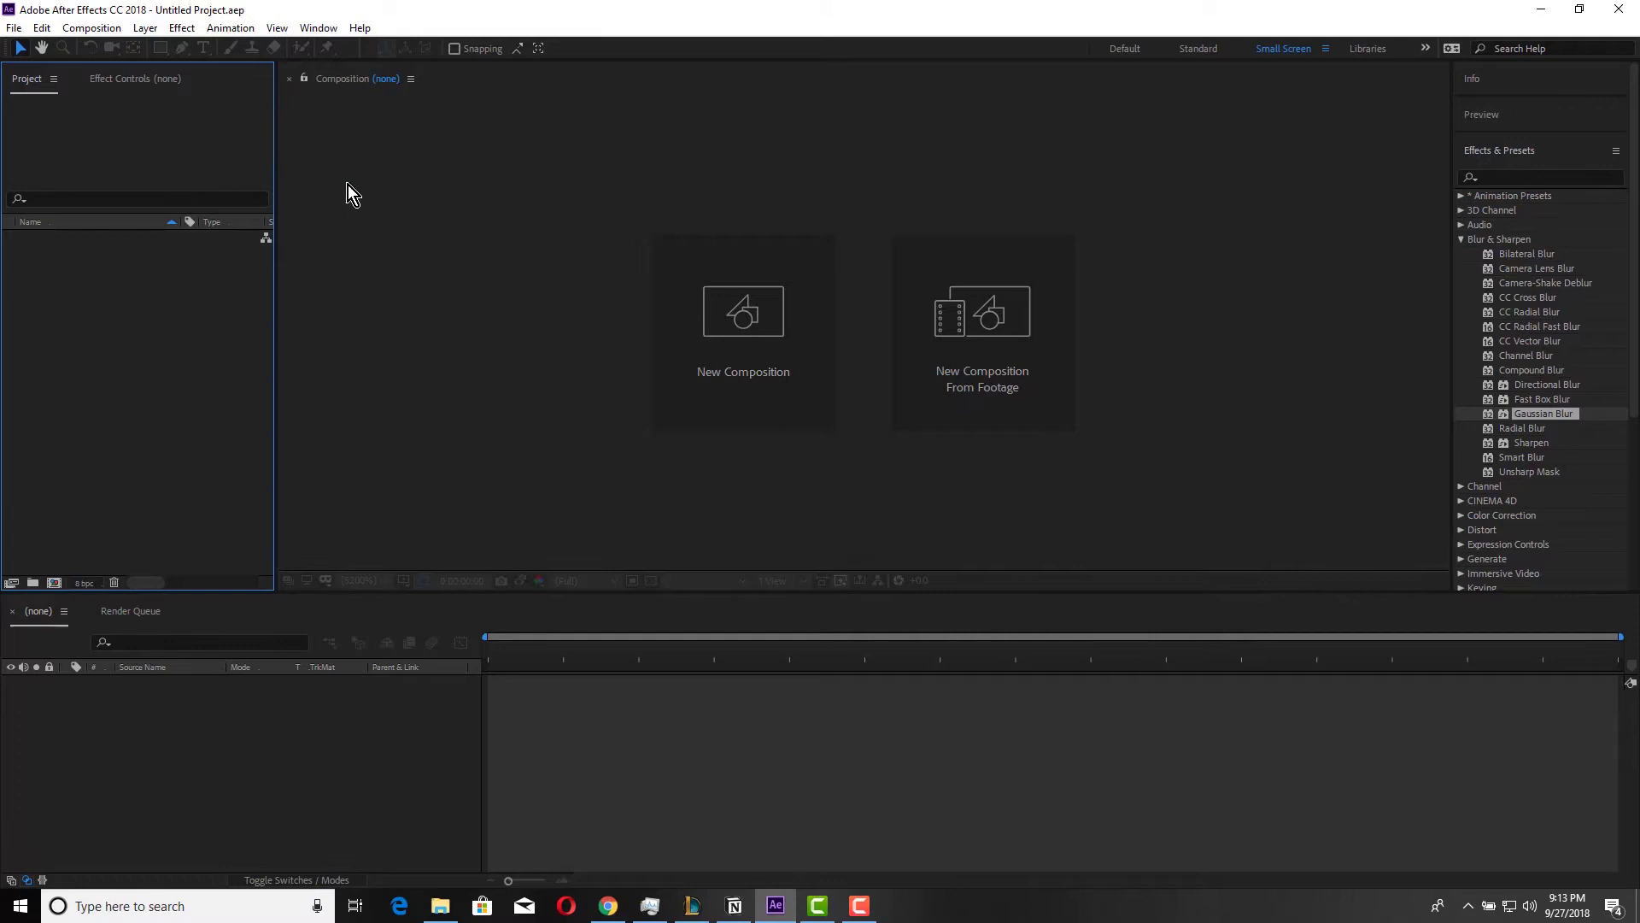
Start a new composition and enter a duration of 0;00;06;00 in Composition Settings.
{"action": "left_click", "coordinate": [774, 326]}
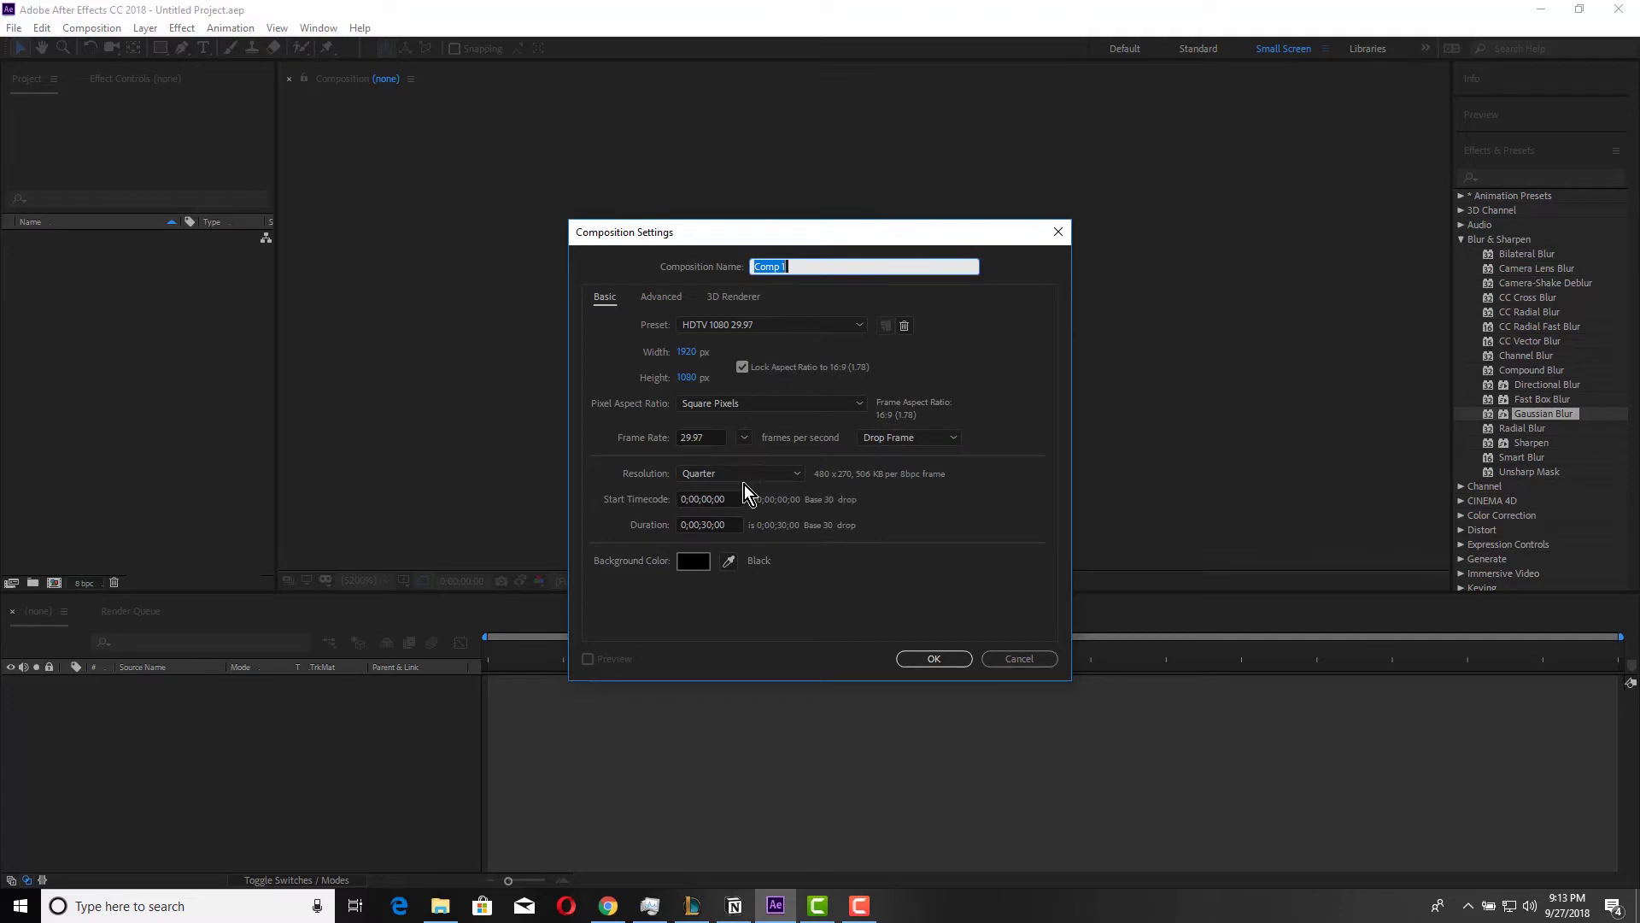
{"action": "left_click", "coordinate": [713, 525]}
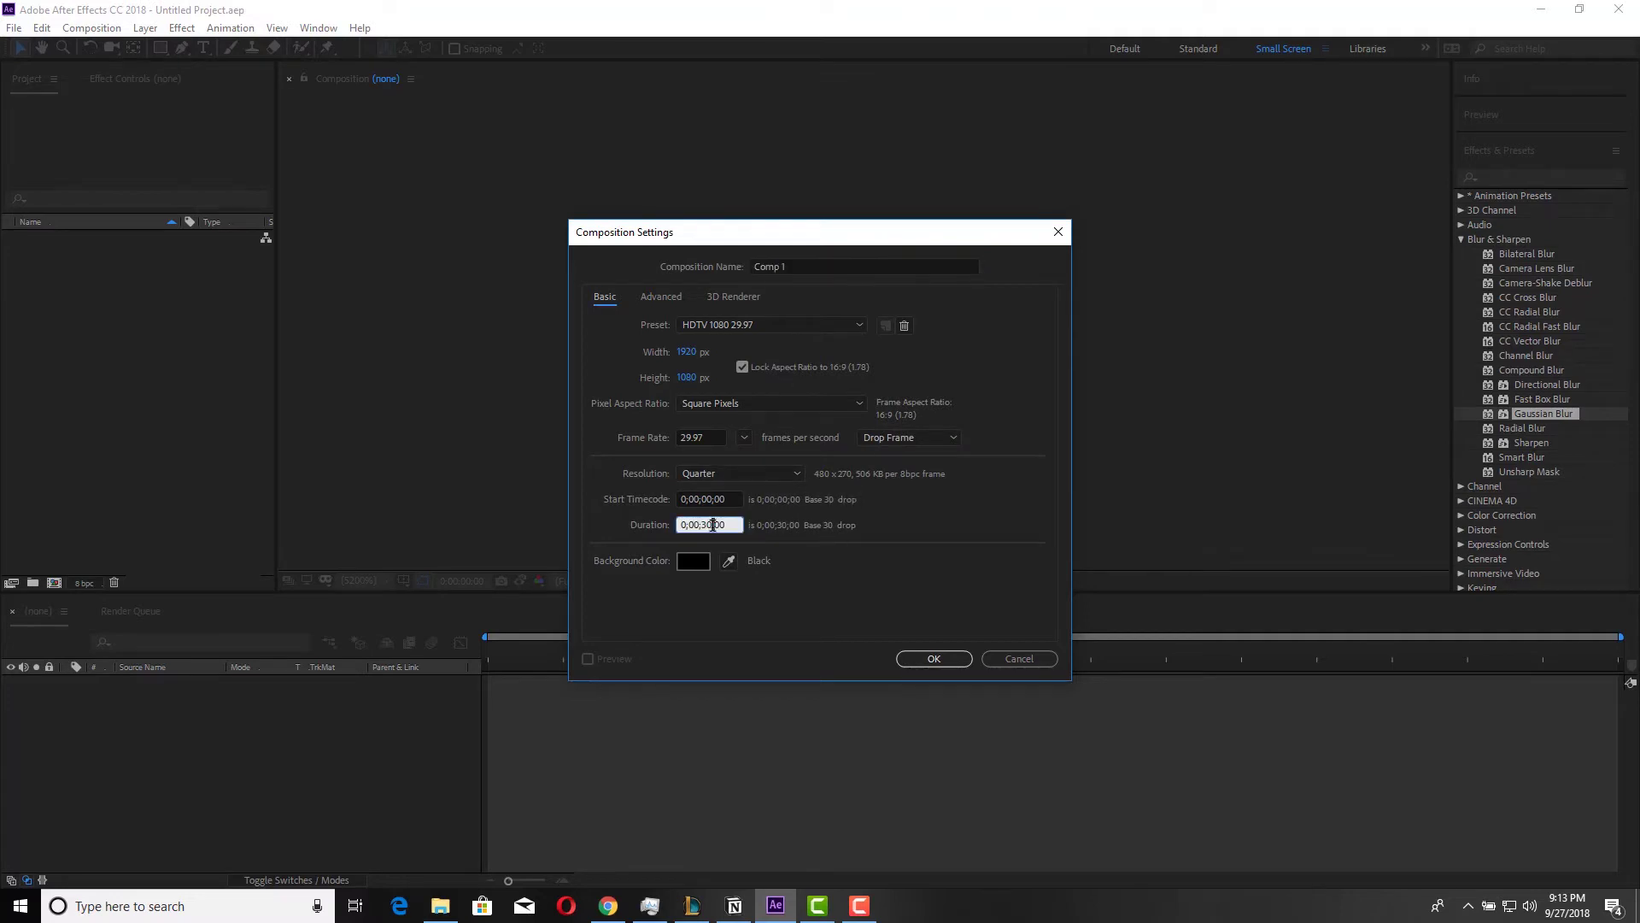
{"action": "double_click", "coordinate": [708, 524]}
{"action": "type", "text": "6"}
{"action": "key", "text": "Left"}
{"action": "type", "text": "0"}
Create the 6-second Comp 1 and set the Rectangle tool's stroke colour to neon green 14F71F.
{"action": "left_click", "coordinate": [944, 659]}
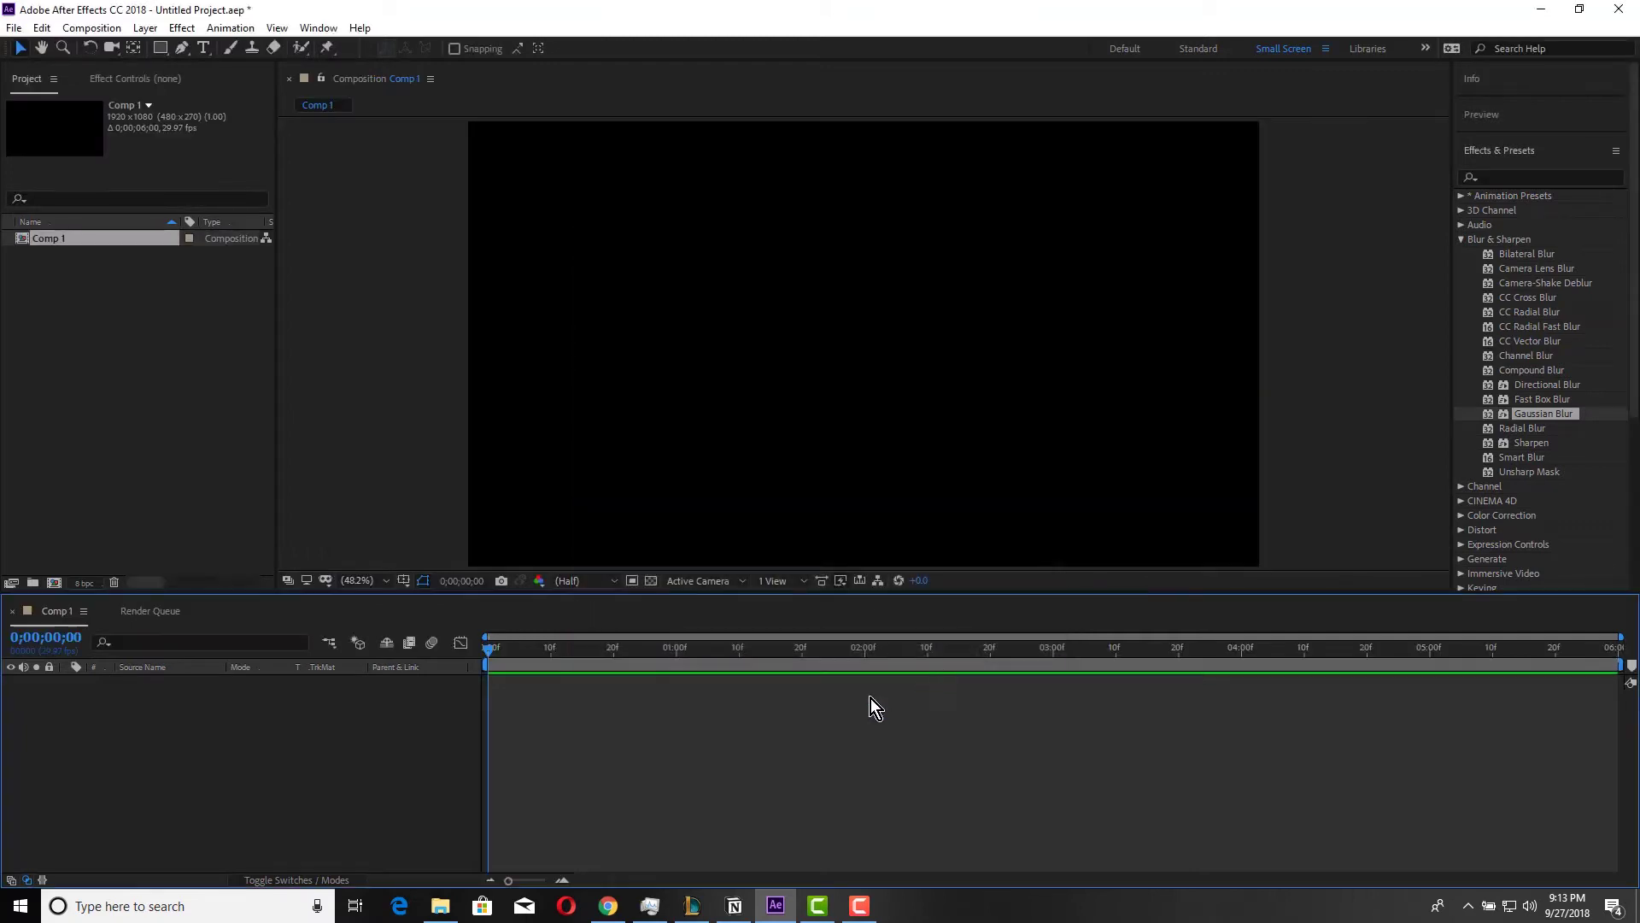
{"action": "left_click", "coordinate": [160, 51]}
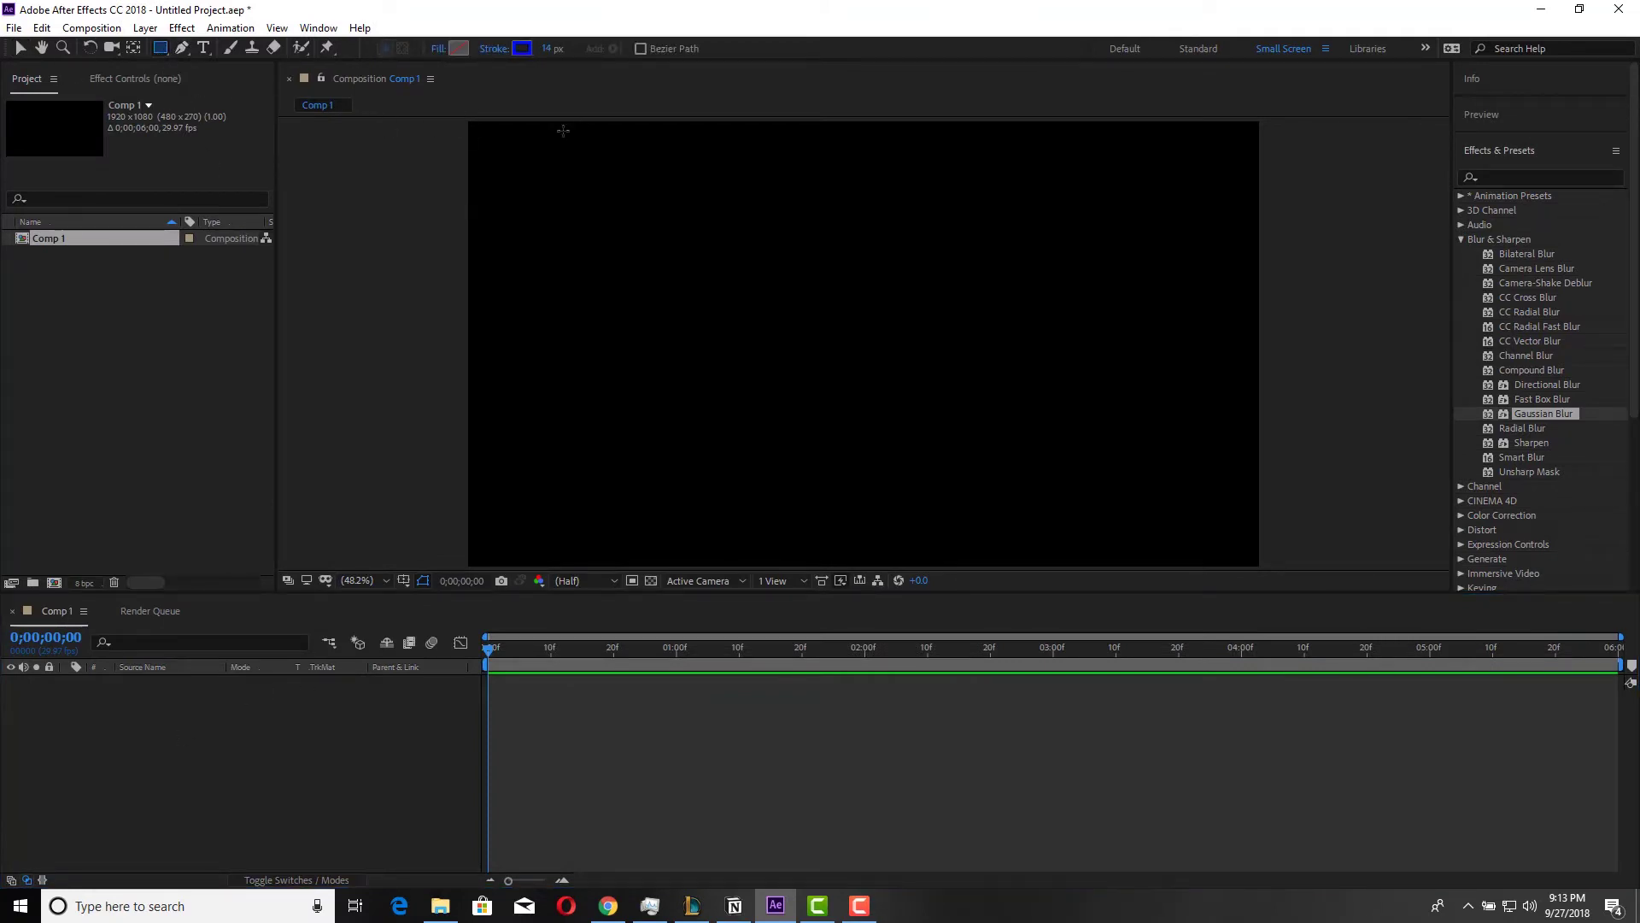
{"action": "left_click", "coordinate": [523, 49]}
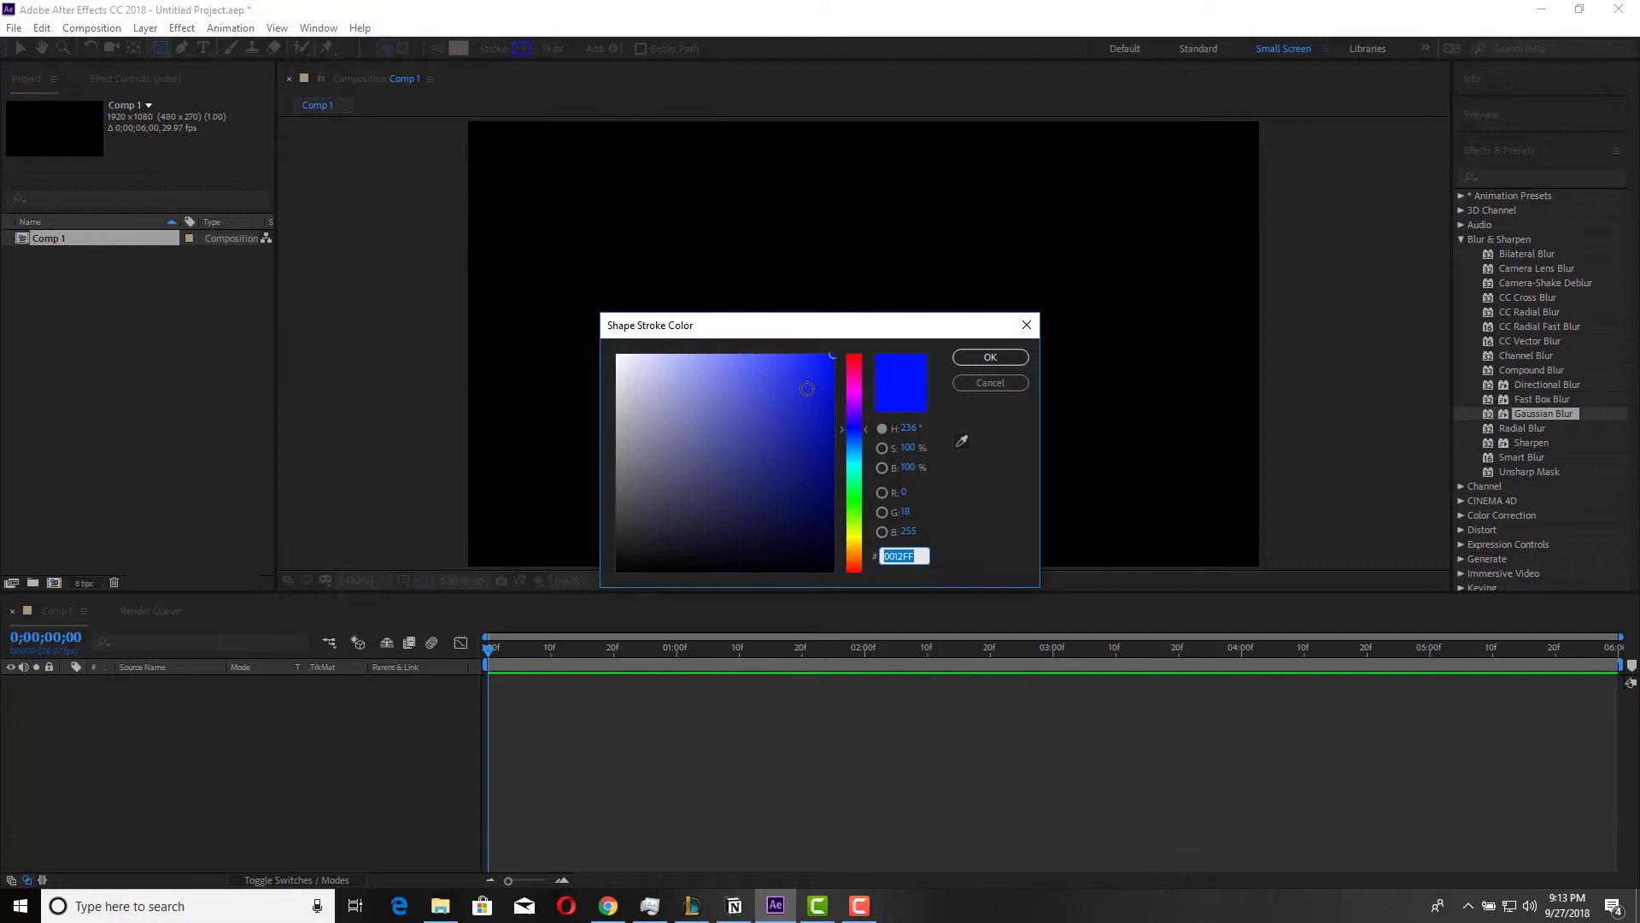
{"action": "left_click", "coordinate": [727, 403]}
{"action": "left_click_drag", "start_coordinate": [727, 403], "coordinate": [725, 410]}
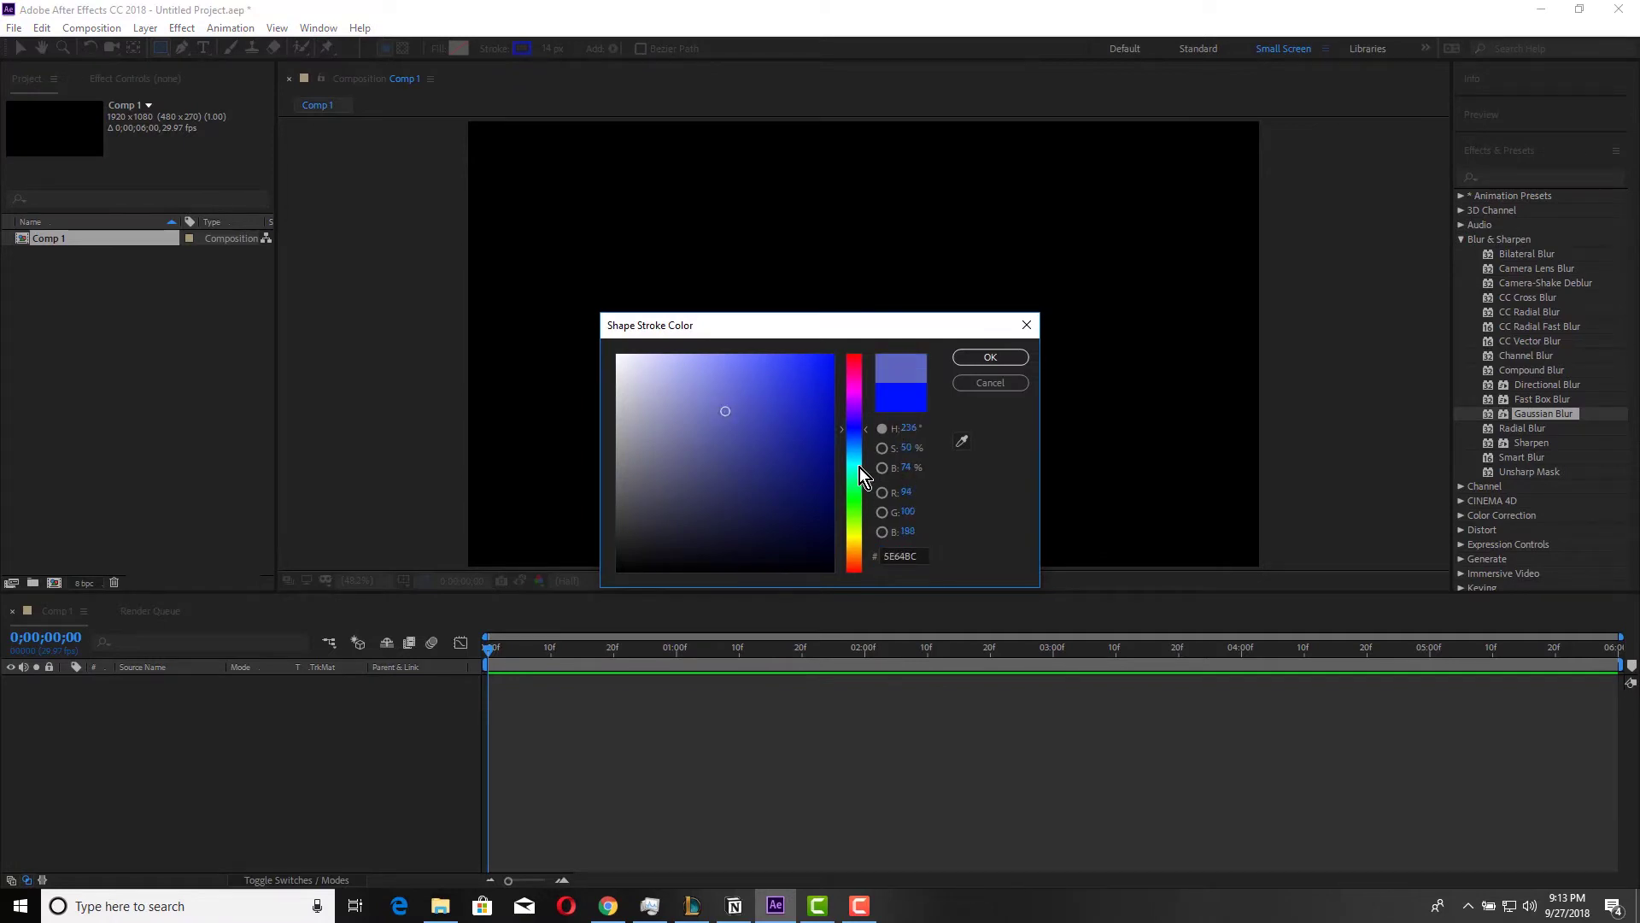
{"action": "left_click_drag", "start_coordinate": [859, 469], "coordinate": [853, 499]}
{"action": "left_click", "coordinate": [815, 360]}
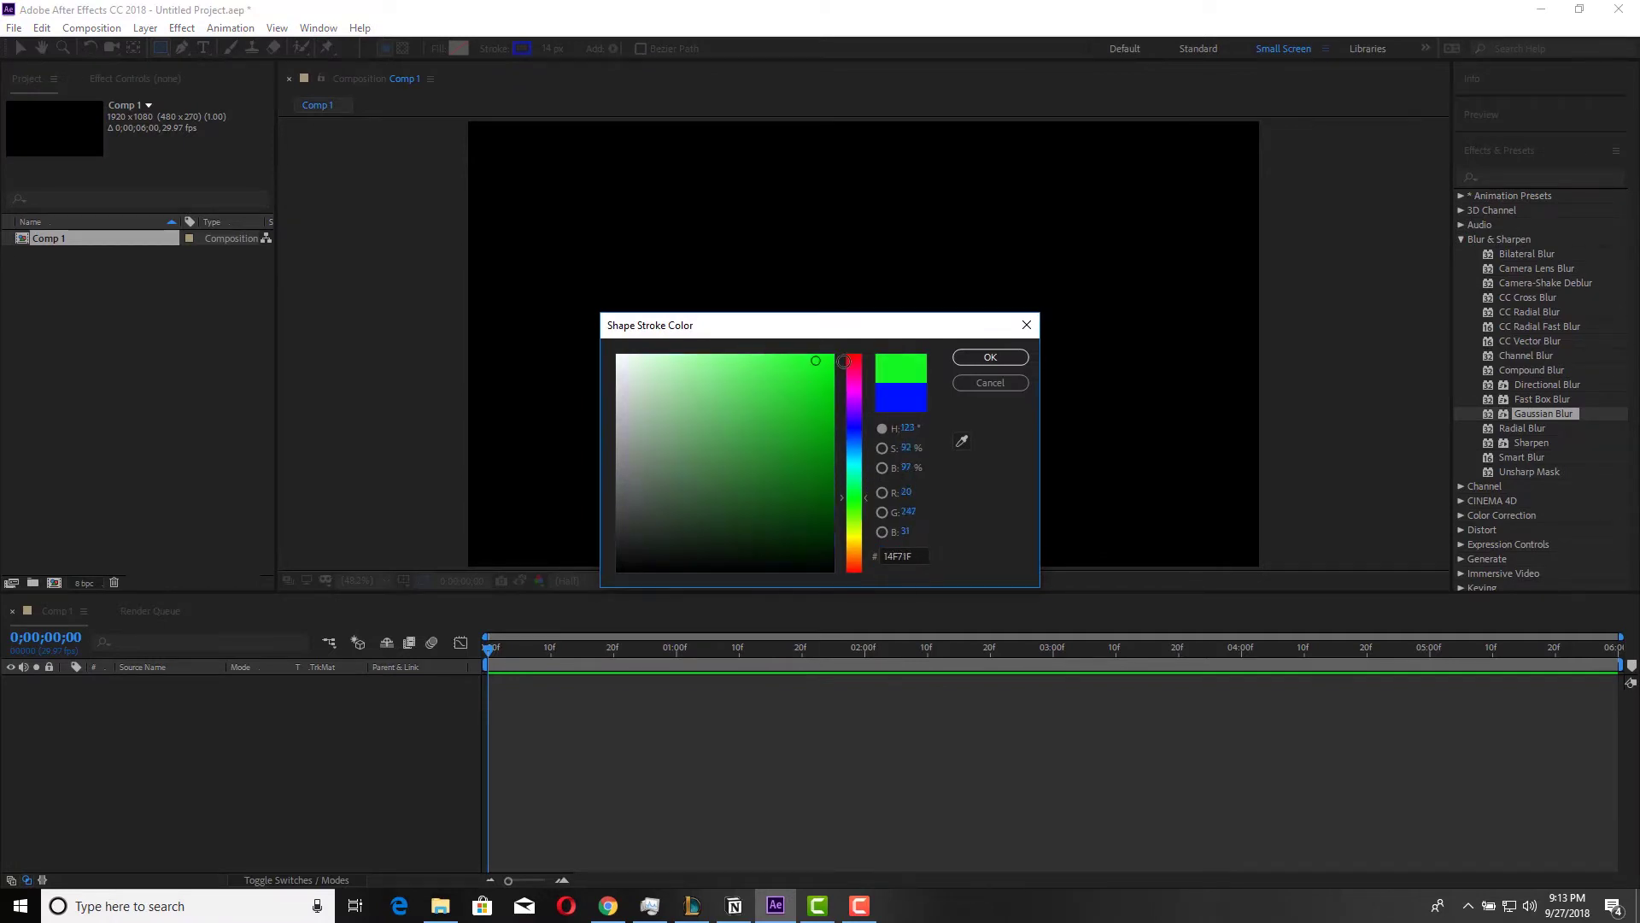
{"action": "left_click", "coordinate": [973, 357]}
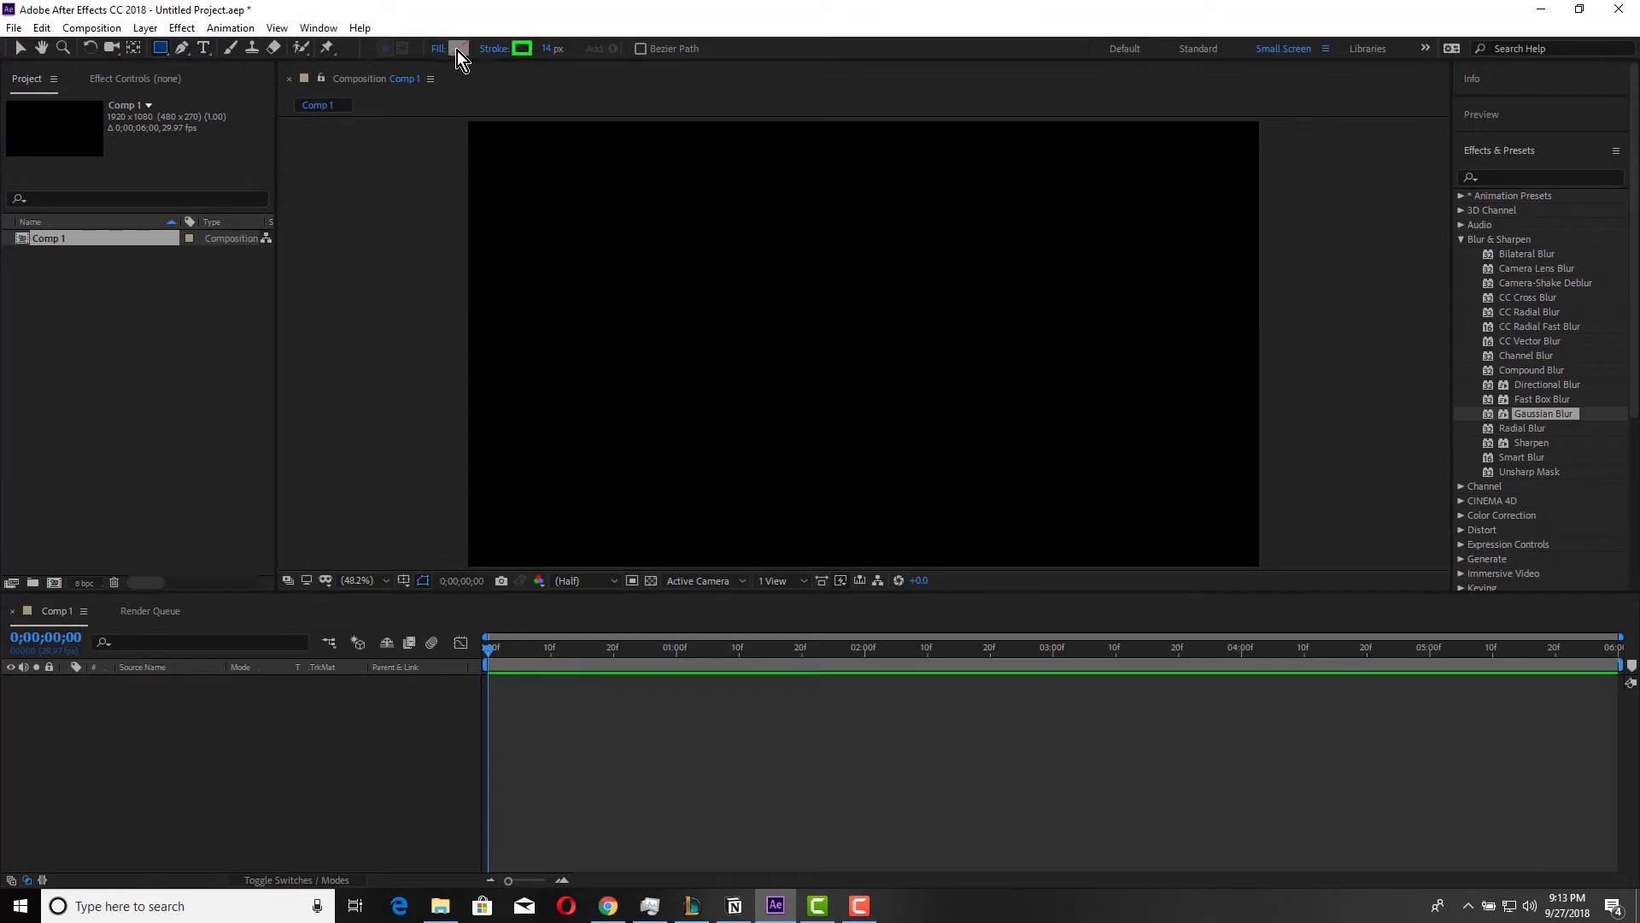
Set Fill to None, widen the stroke to 10 px, and draw a centred rectangle.
{"action": "left_click", "coordinate": [439, 49]}
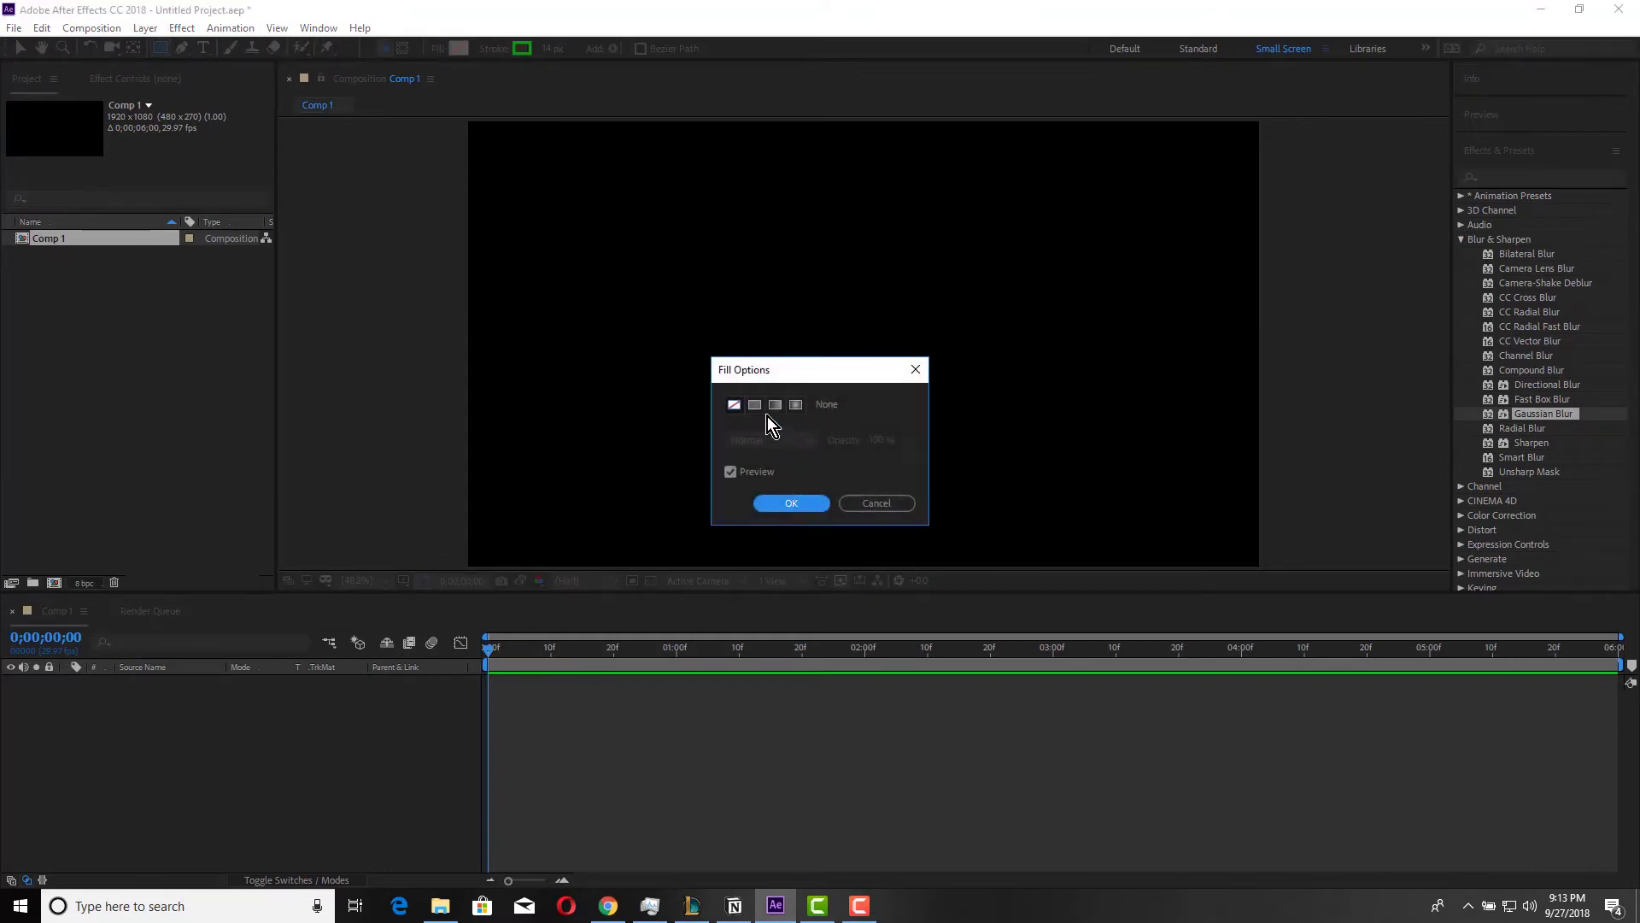
{"action": "left_click", "coordinate": [734, 406]}
{"action": "left_click", "coordinate": [791, 503]}
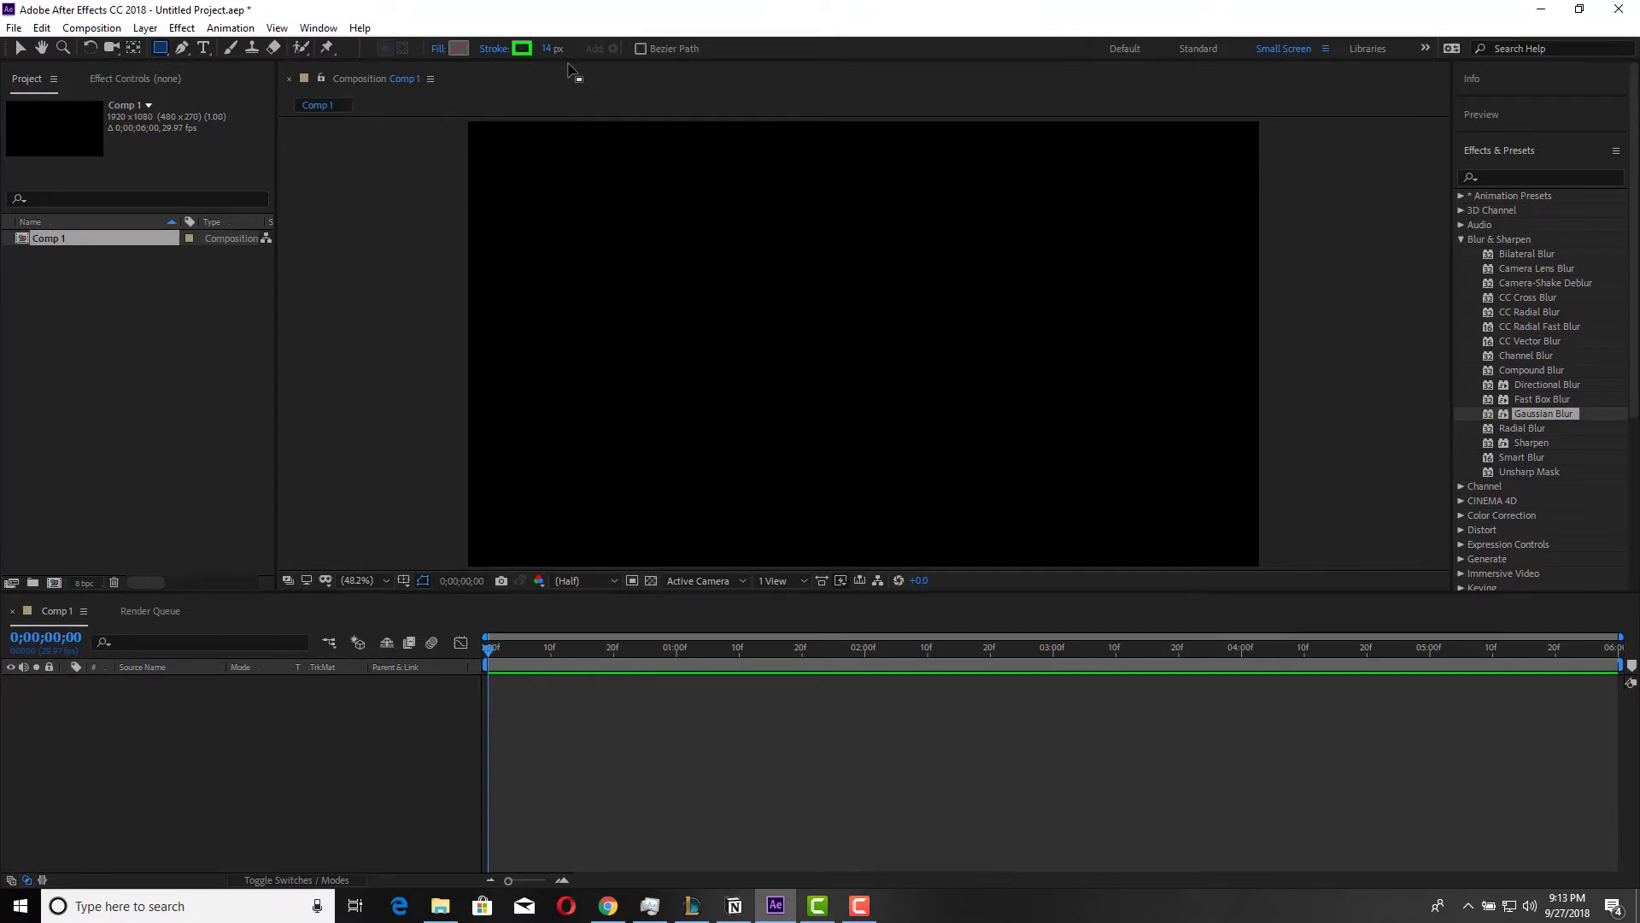
{"action": "mouse_move", "coordinate": [549, 50]}
{"action": "left_mouse_down"}
{"action": "mouse_move", "coordinate": [568, 58]}
{"action": "mouse_move", "coordinate": [549, 60]}
{"action": "left_mouse_up"}
{"action": "mouse_move", "coordinate": [704, 233]}
{"action": "left_mouse_down"}
{"action": "mouse_move", "coordinate": [806, 336]}
{"action": "mouse_move", "coordinate": [1090, 509]}
{"action": "left_mouse_up"}
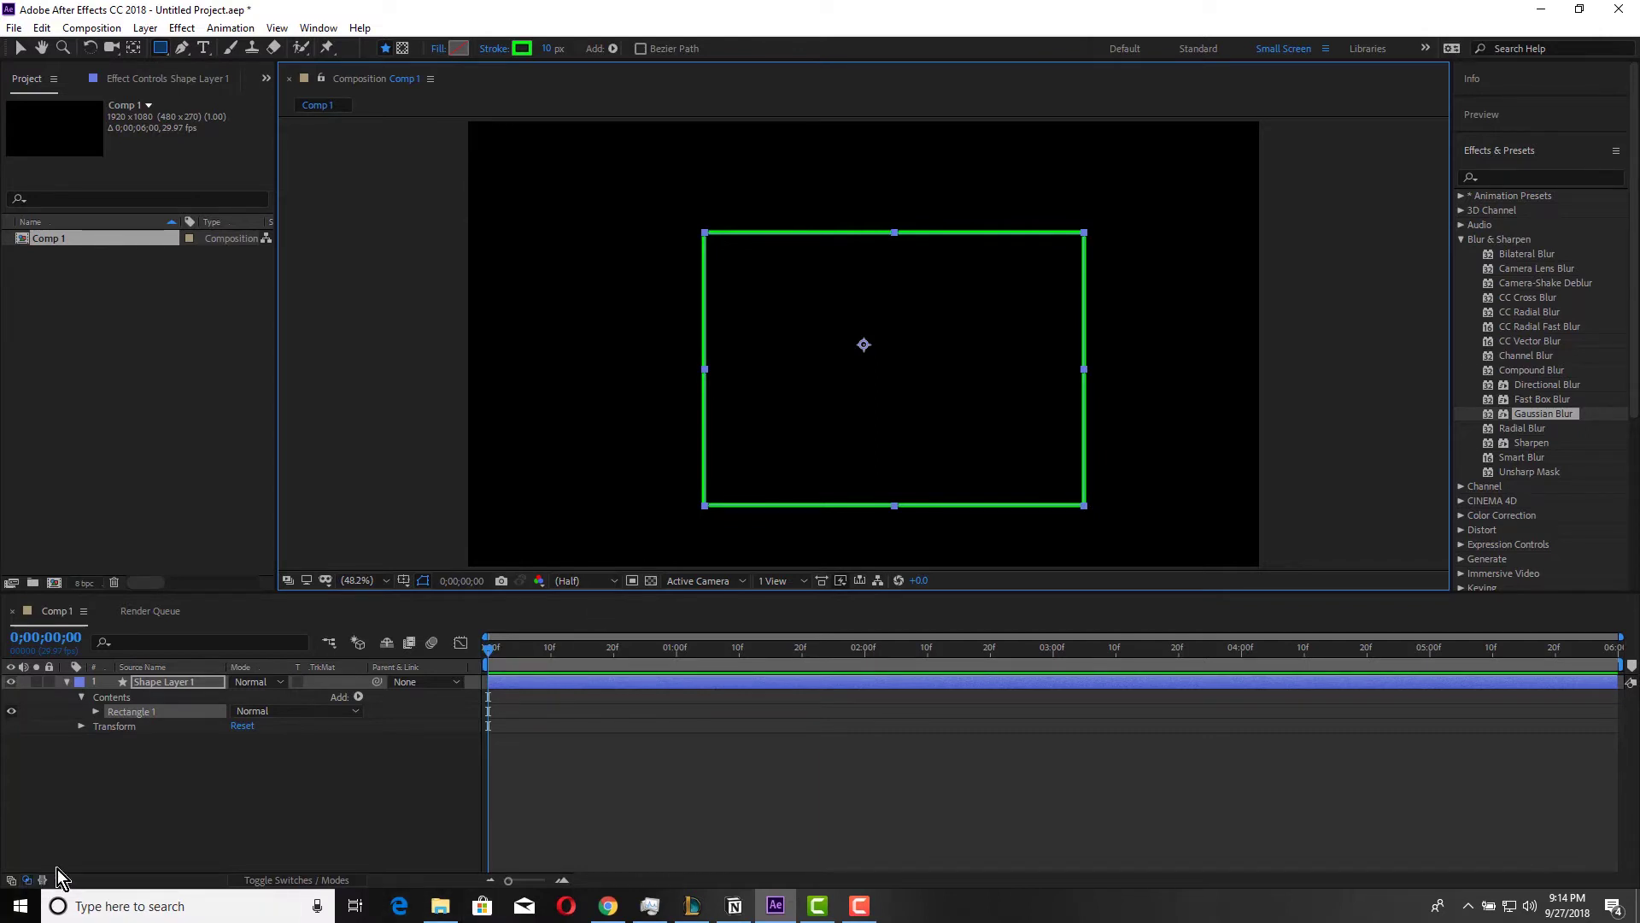
Expand Shape Layer 1 > Contents and add a Trim Paths operator to Rectangle 1.
{"action": "left_click", "coordinate": [82, 699]}
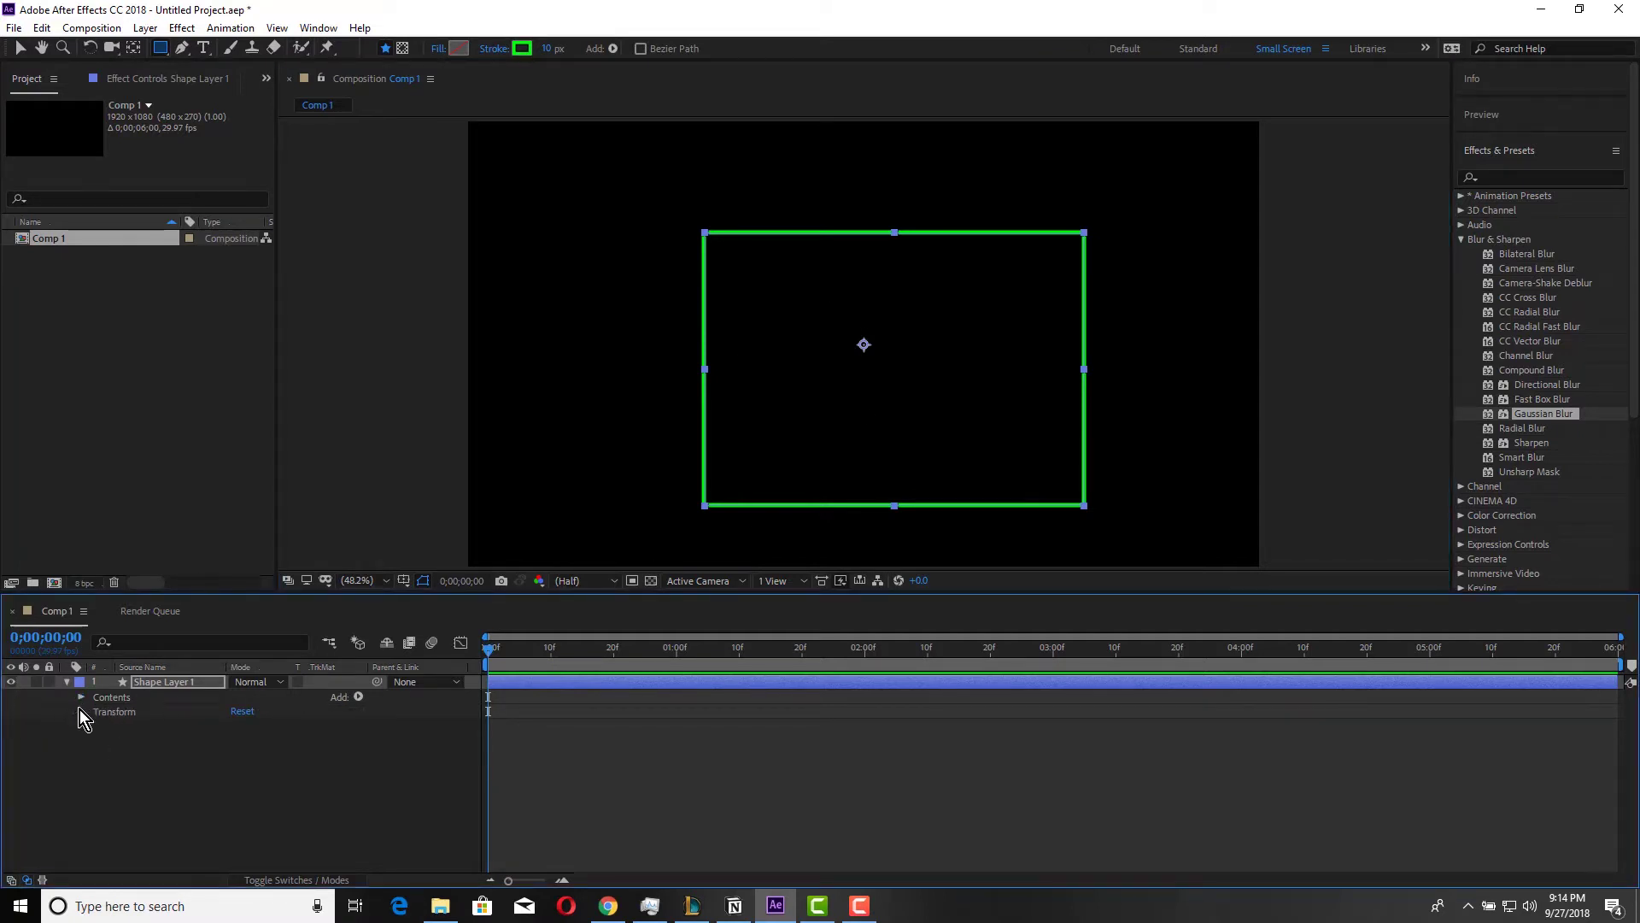
{"action": "left_click", "coordinate": [69, 685]}
{"action": "left_click", "coordinate": [67, 683]}
{"action": "left_click", "coordinate": [82, 698]}
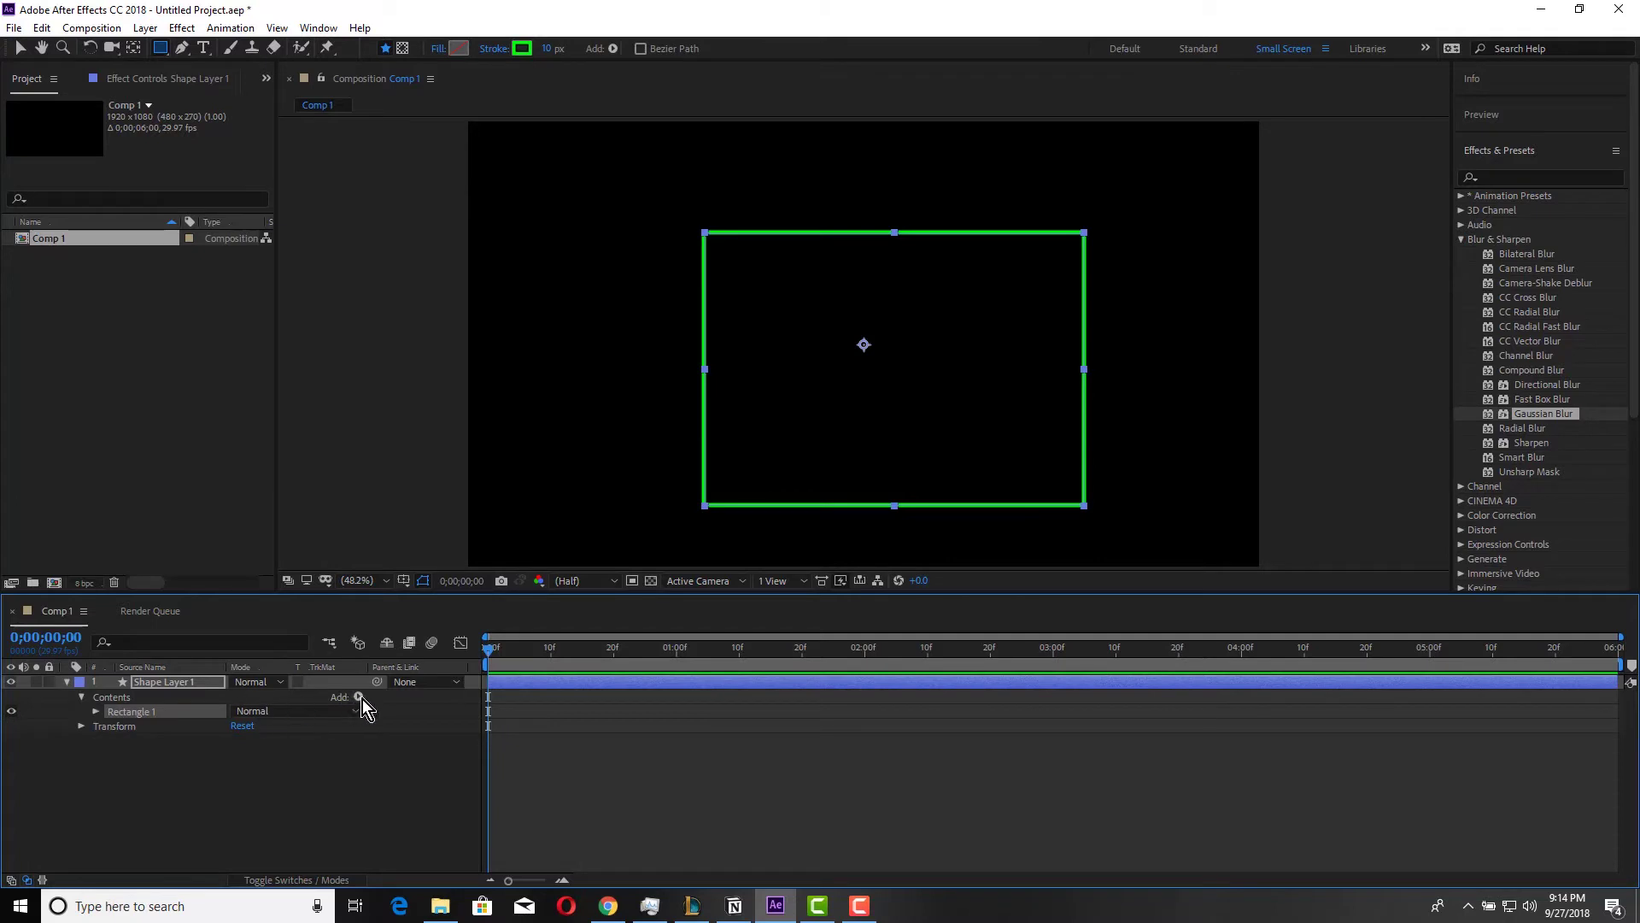
{"action": "left_click", "coordinate": [28, 880]}
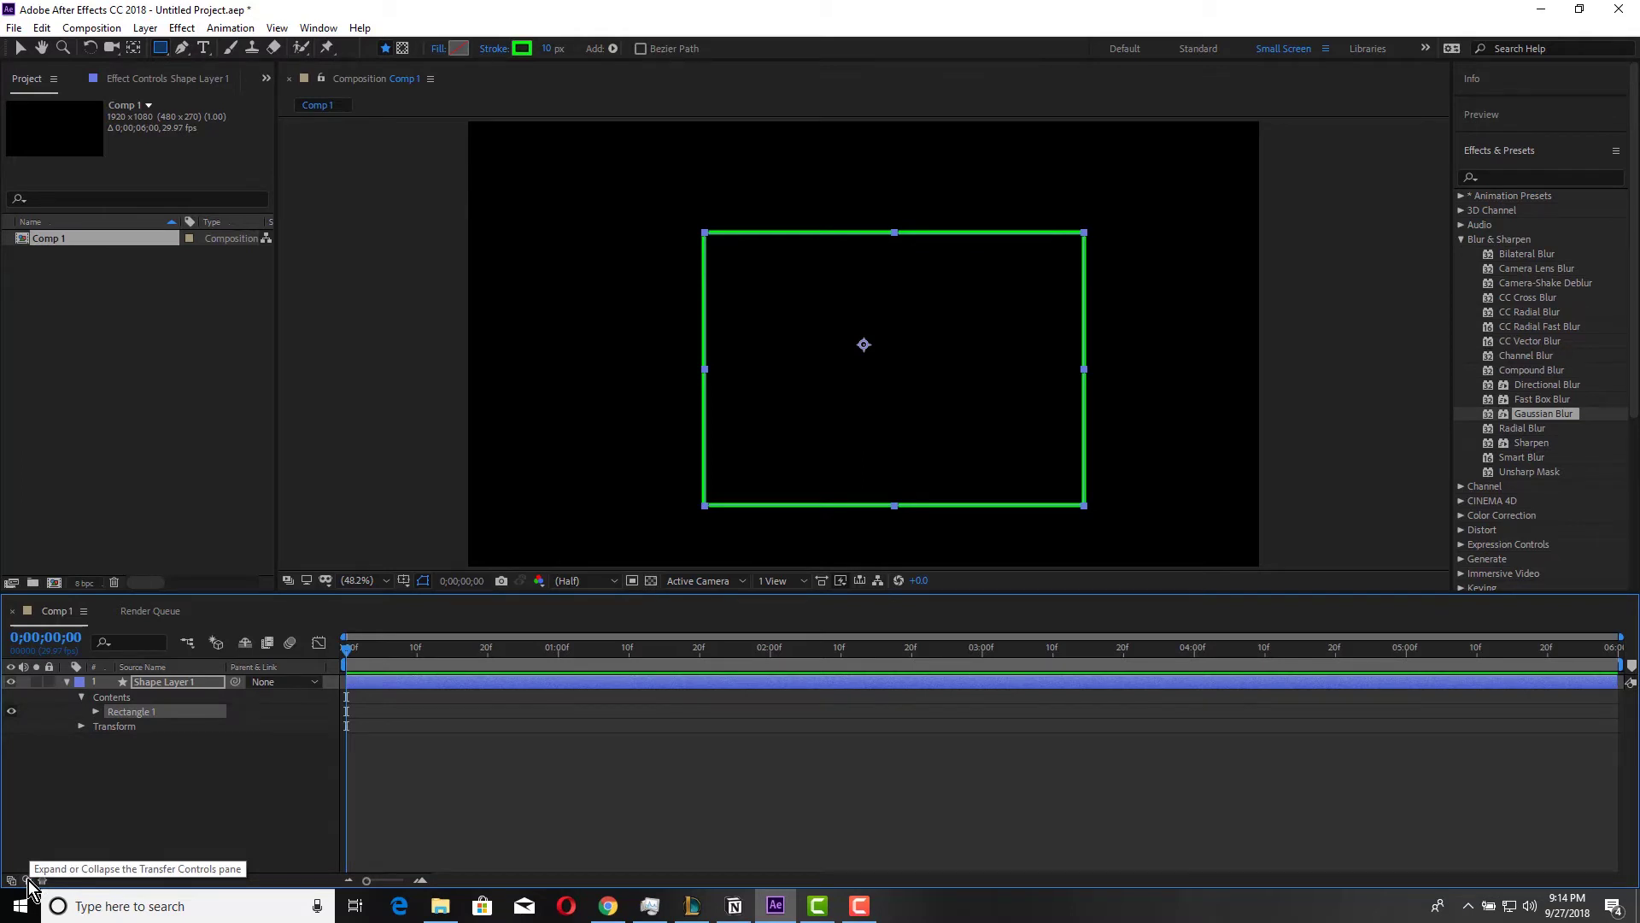
{"action": "left_click", "coordinate": [28, 881]}
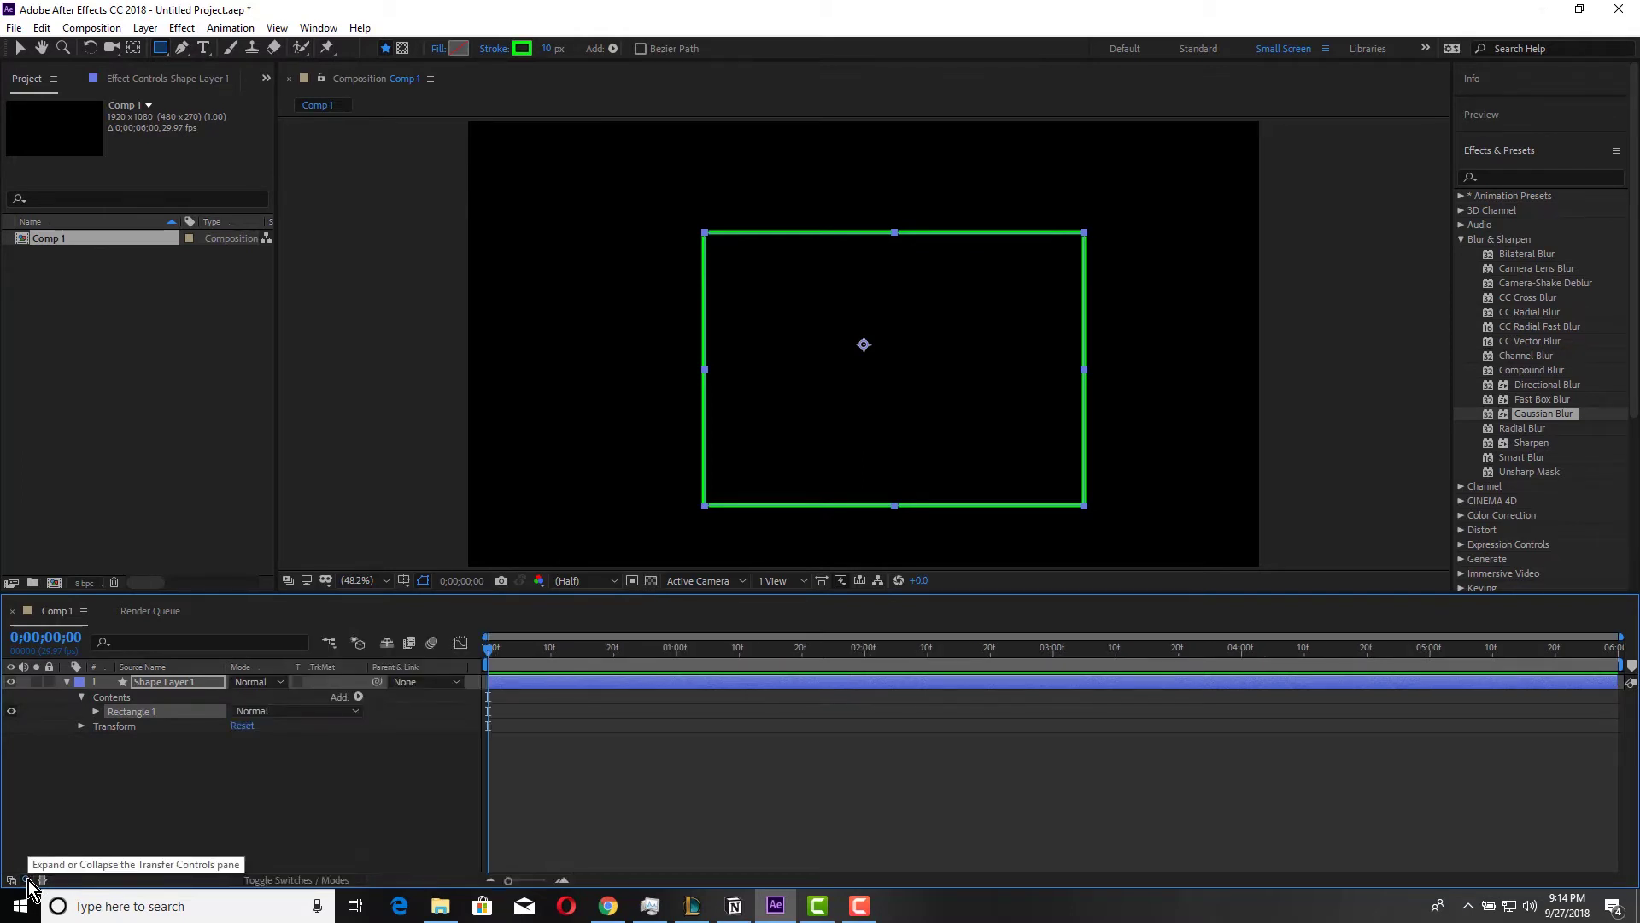
{"action": "left_click", "coordinate": [357, 697]}
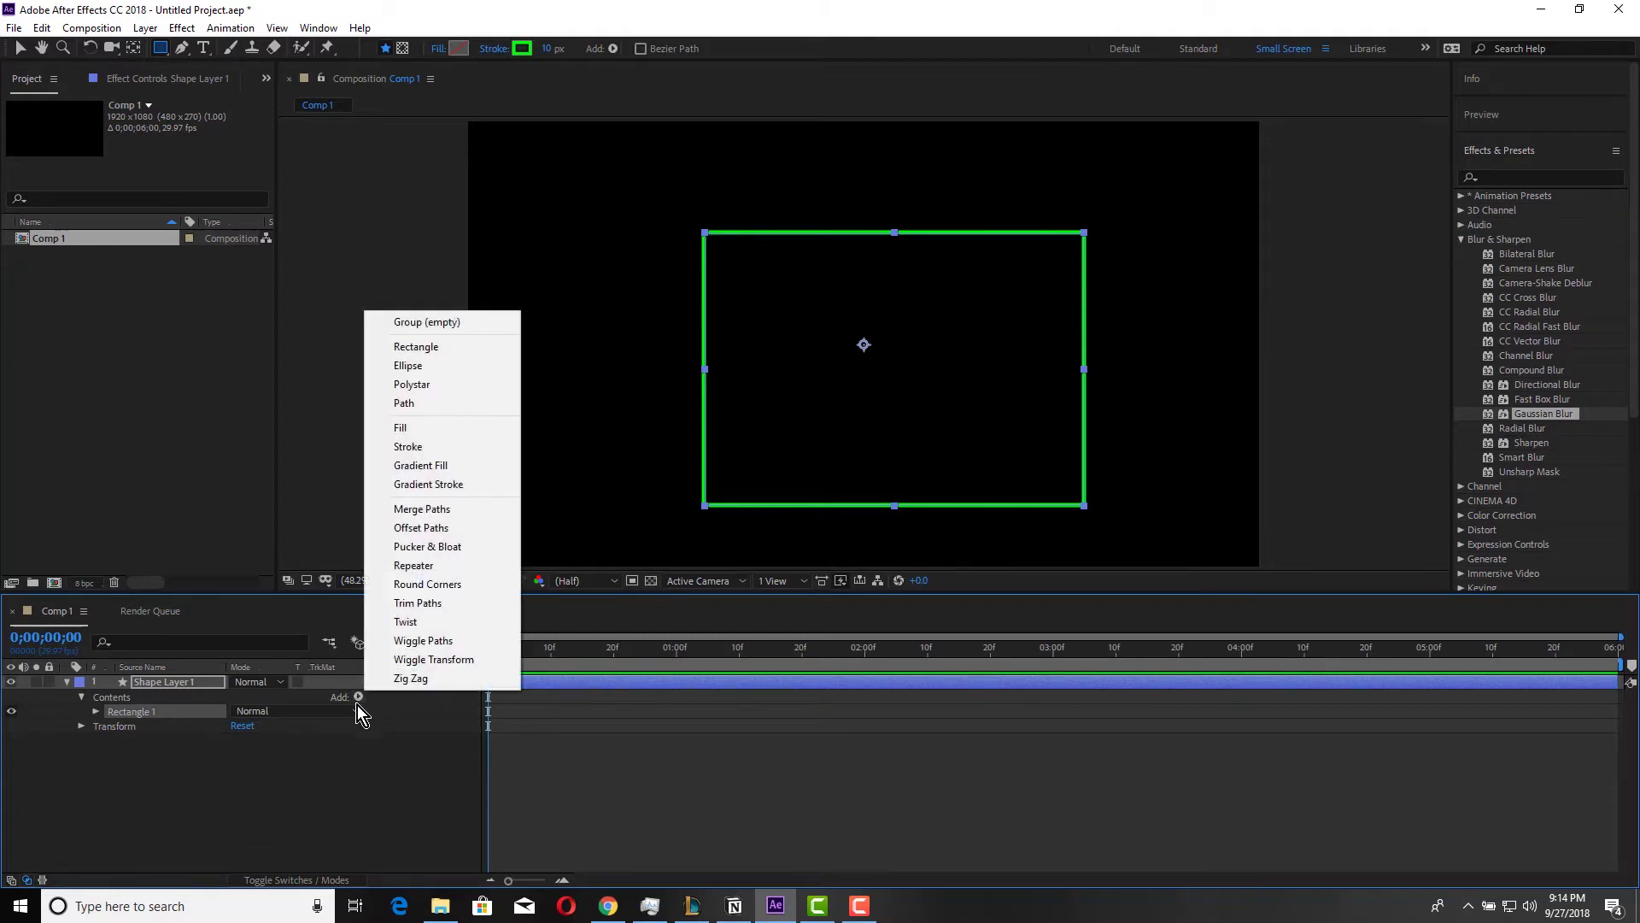
{"action": "left_click", "coordinate": [402, 610]}
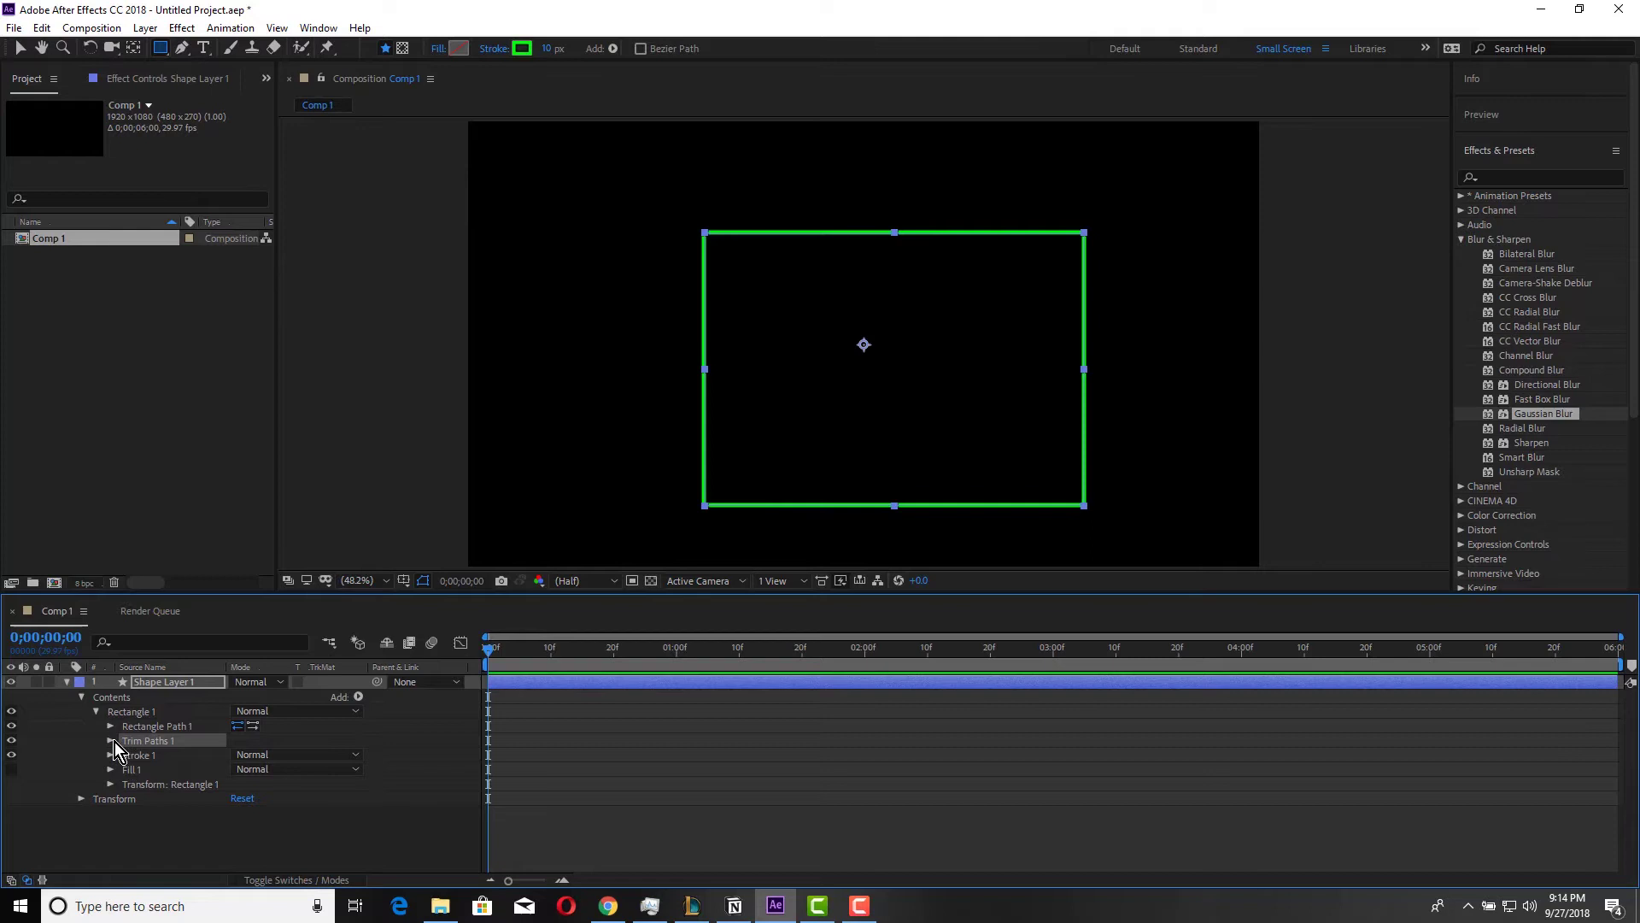
Set Trim Paths End to 0%, keyframe Start and End at 0 seconds, and go to 1 second.
{"action": "left_click", "coordinate": [110, 741]}
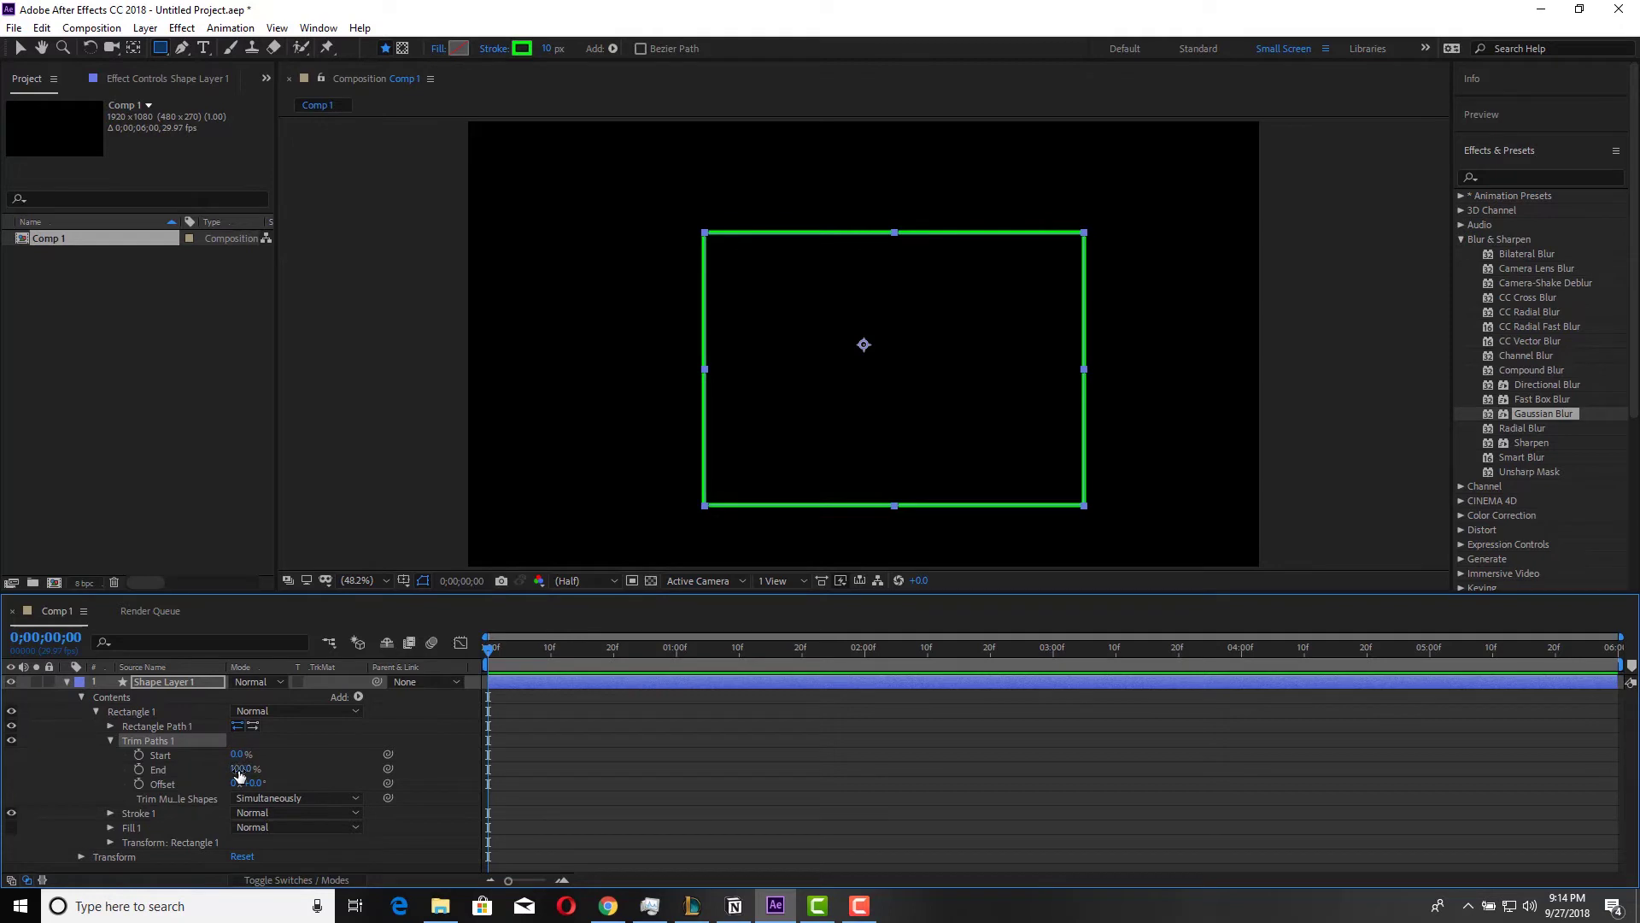
{"action": "left_click_drag", "start_coordinate": [240, 775], "coordinate": [114, 774]}
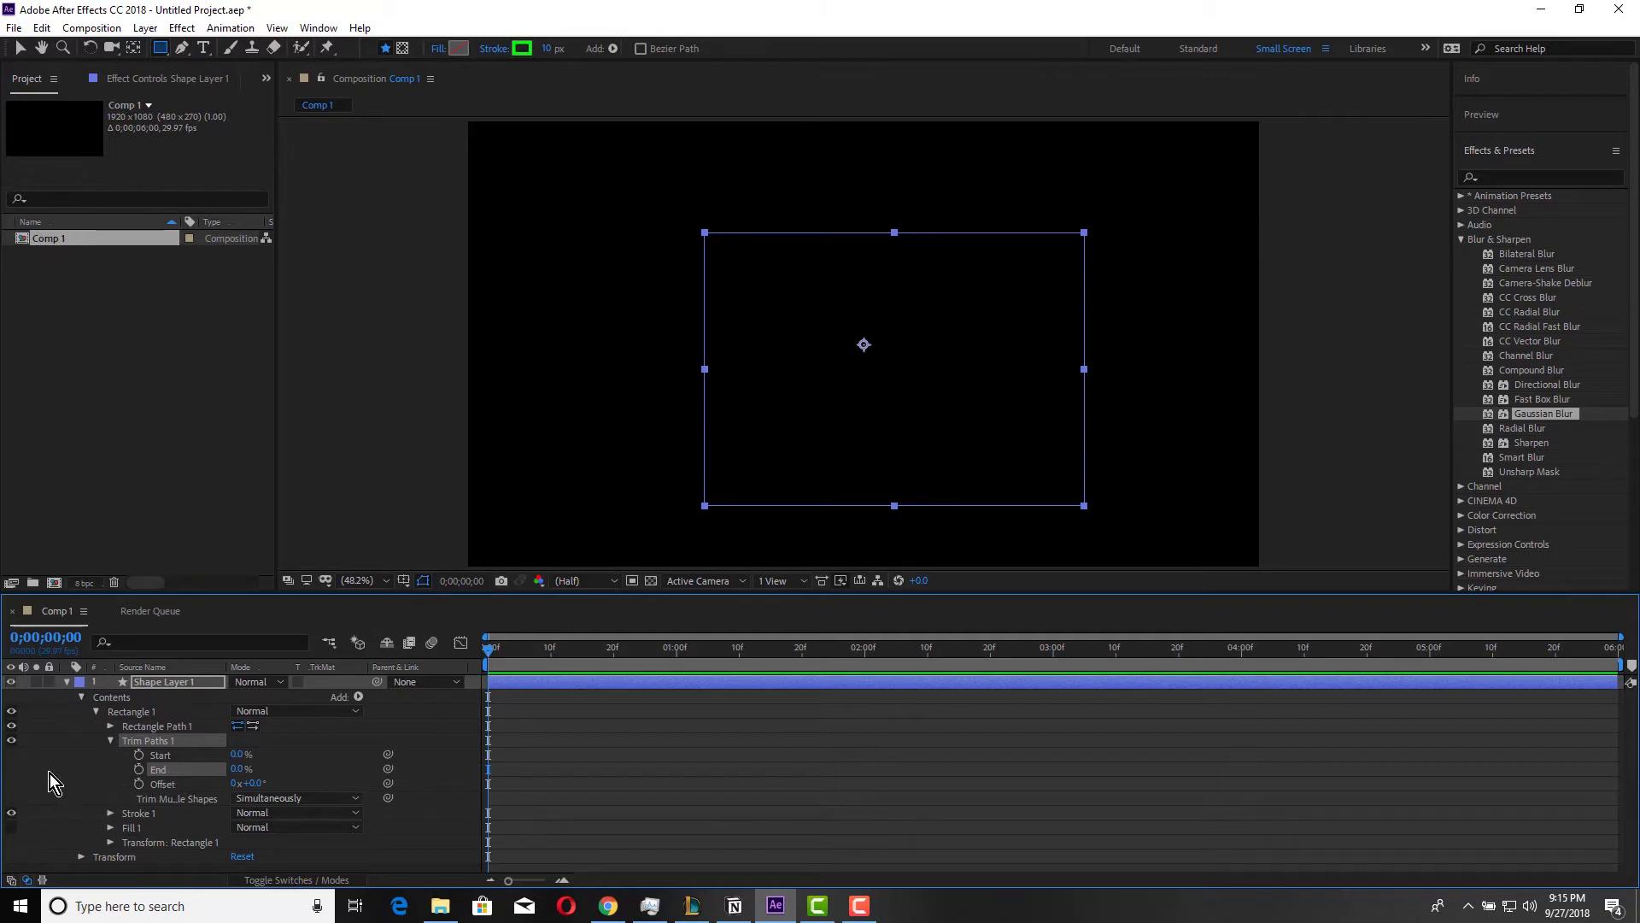
{"action": "left_click", "coordinate": [139, 769]}
{"action": "left_click", "coordinate": [139, 755]}
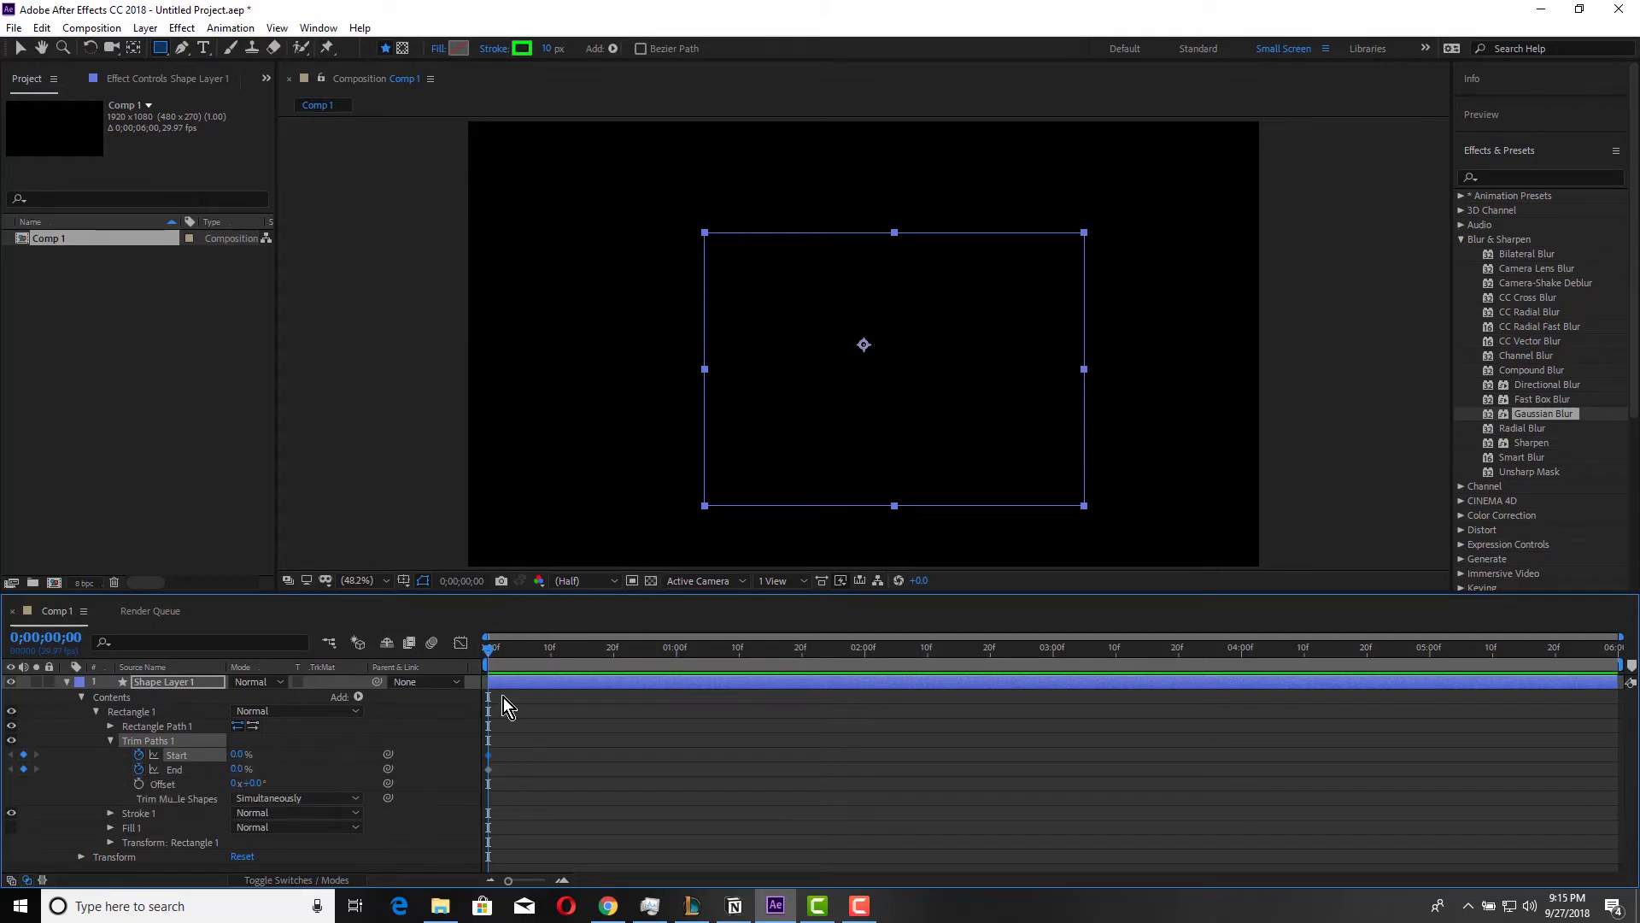
{"action": "left_click_drag", "start_coordinate": [488, 657], "coordinate": [674, 661]}
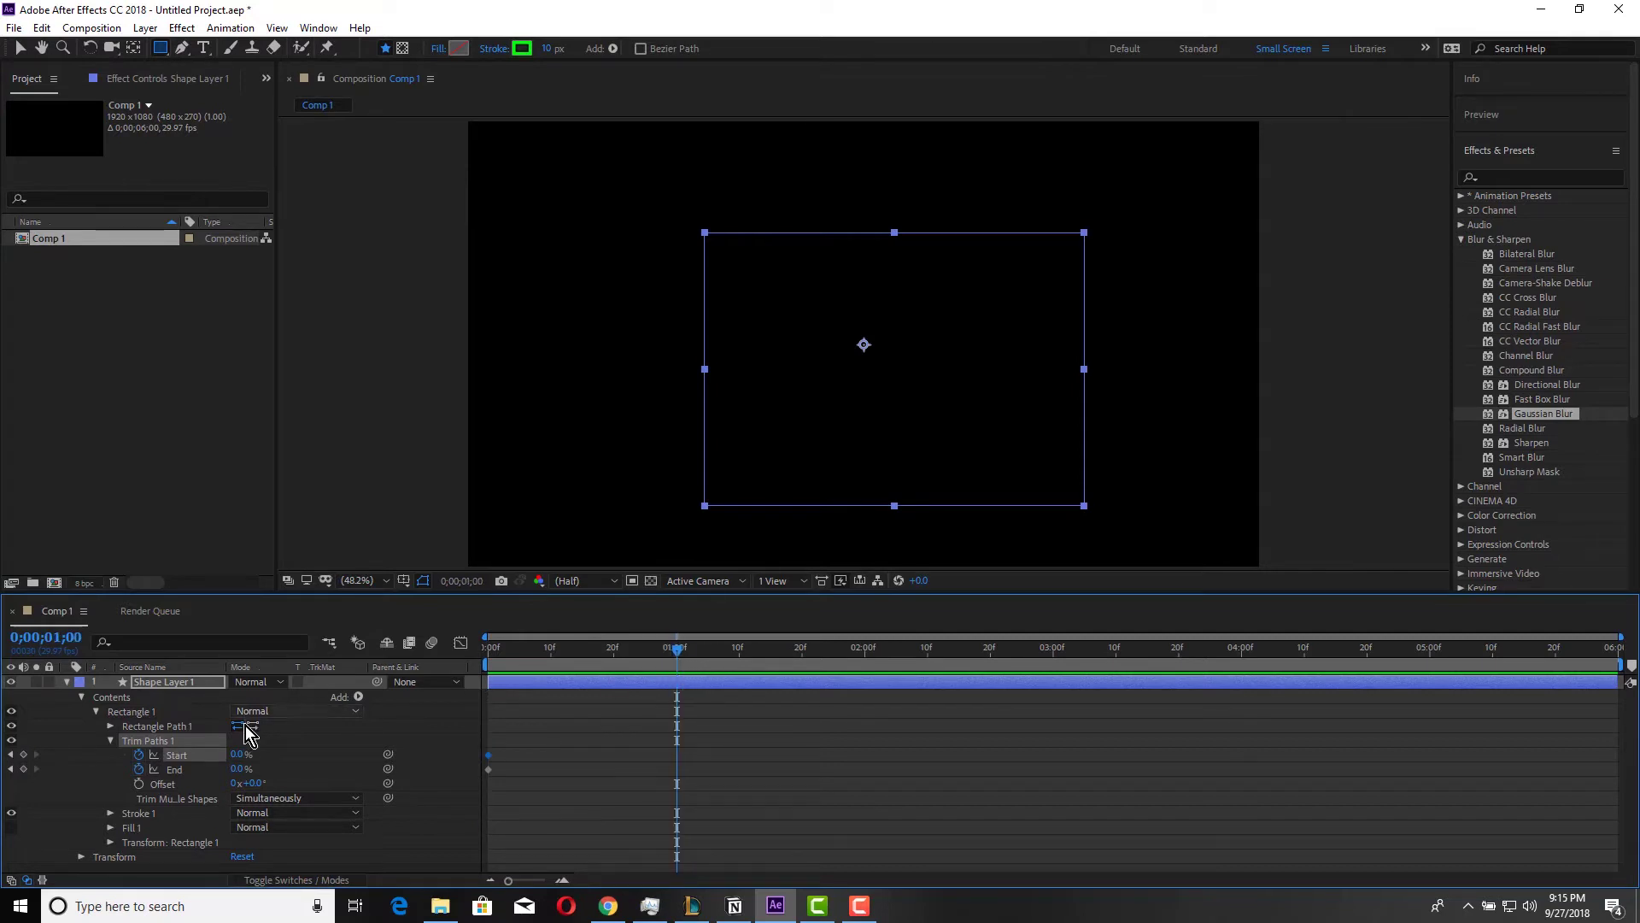
Keyframe Trim Paths End at 25% at 1 second.
{"action": "left_click", "coordinate": [242, 769]}
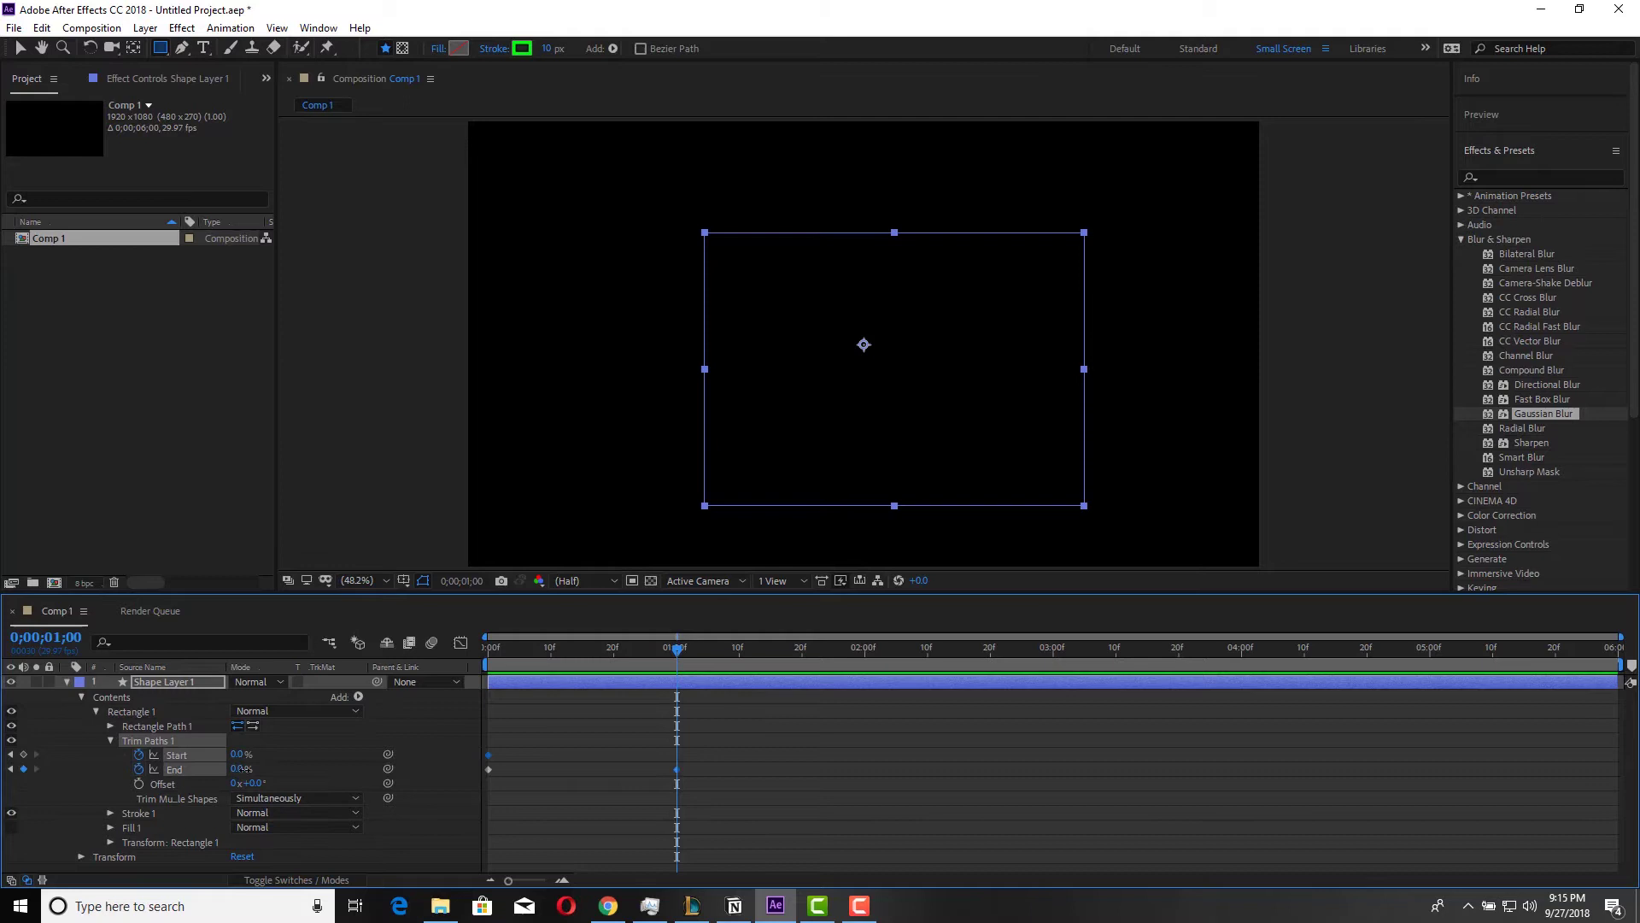
{"action": "left_click_drag", "start_coordinate": [242, 768], "coordinate": [246, 769]}
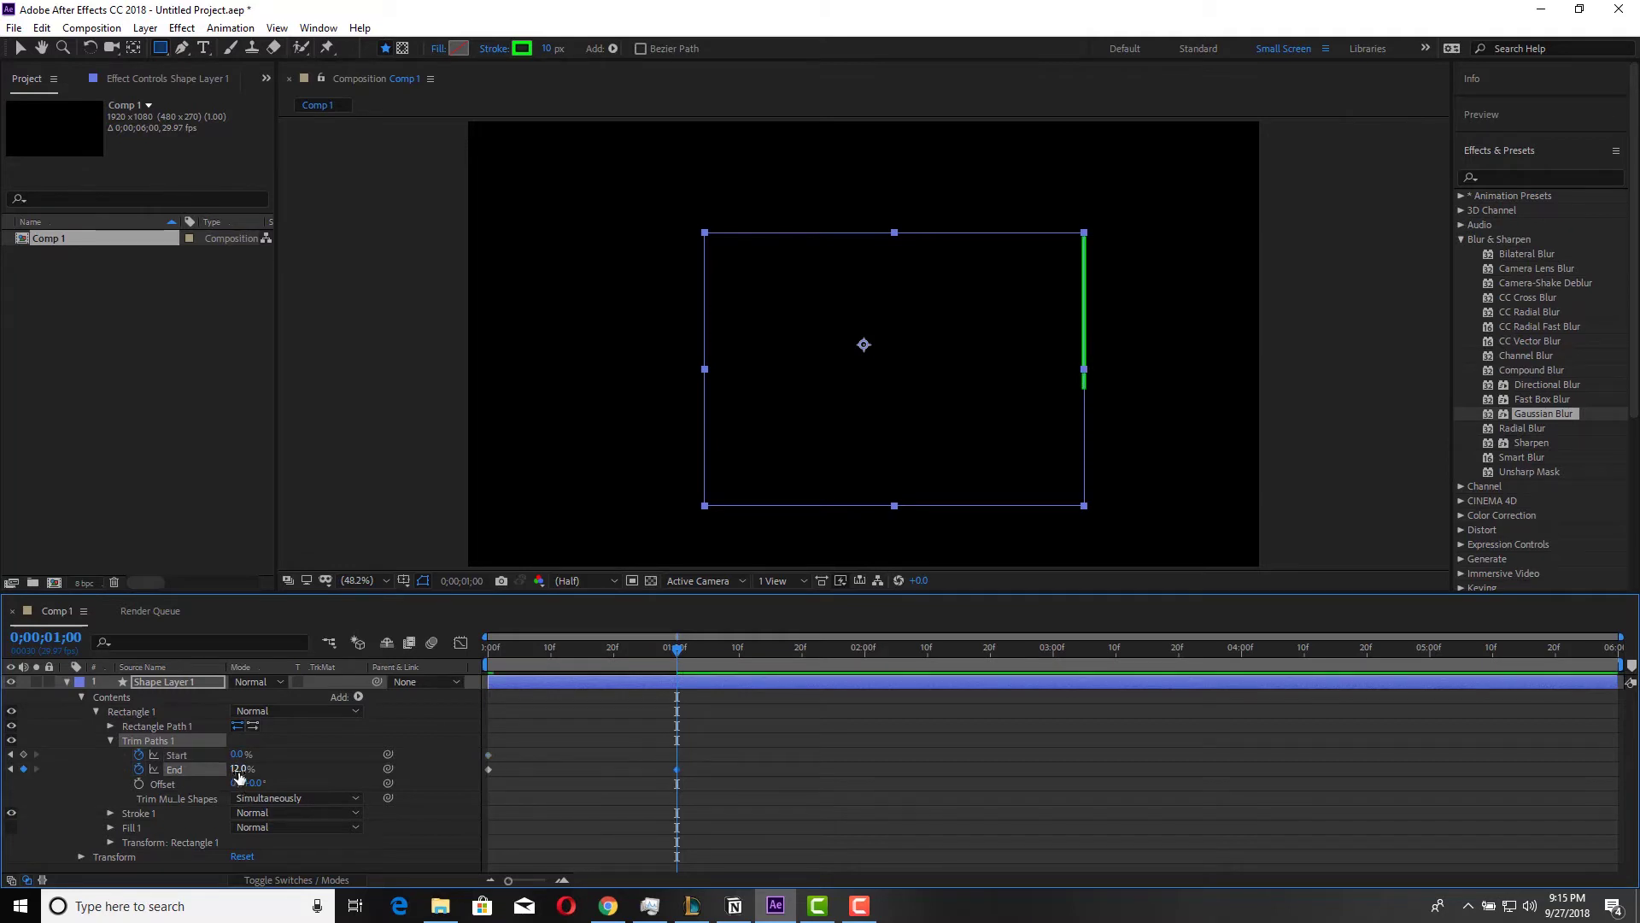
{"action": "left_click", "coordinate": [241, 769]}
{"action": "type", "text": "25"}
{"action": "key", "text": "Return"}
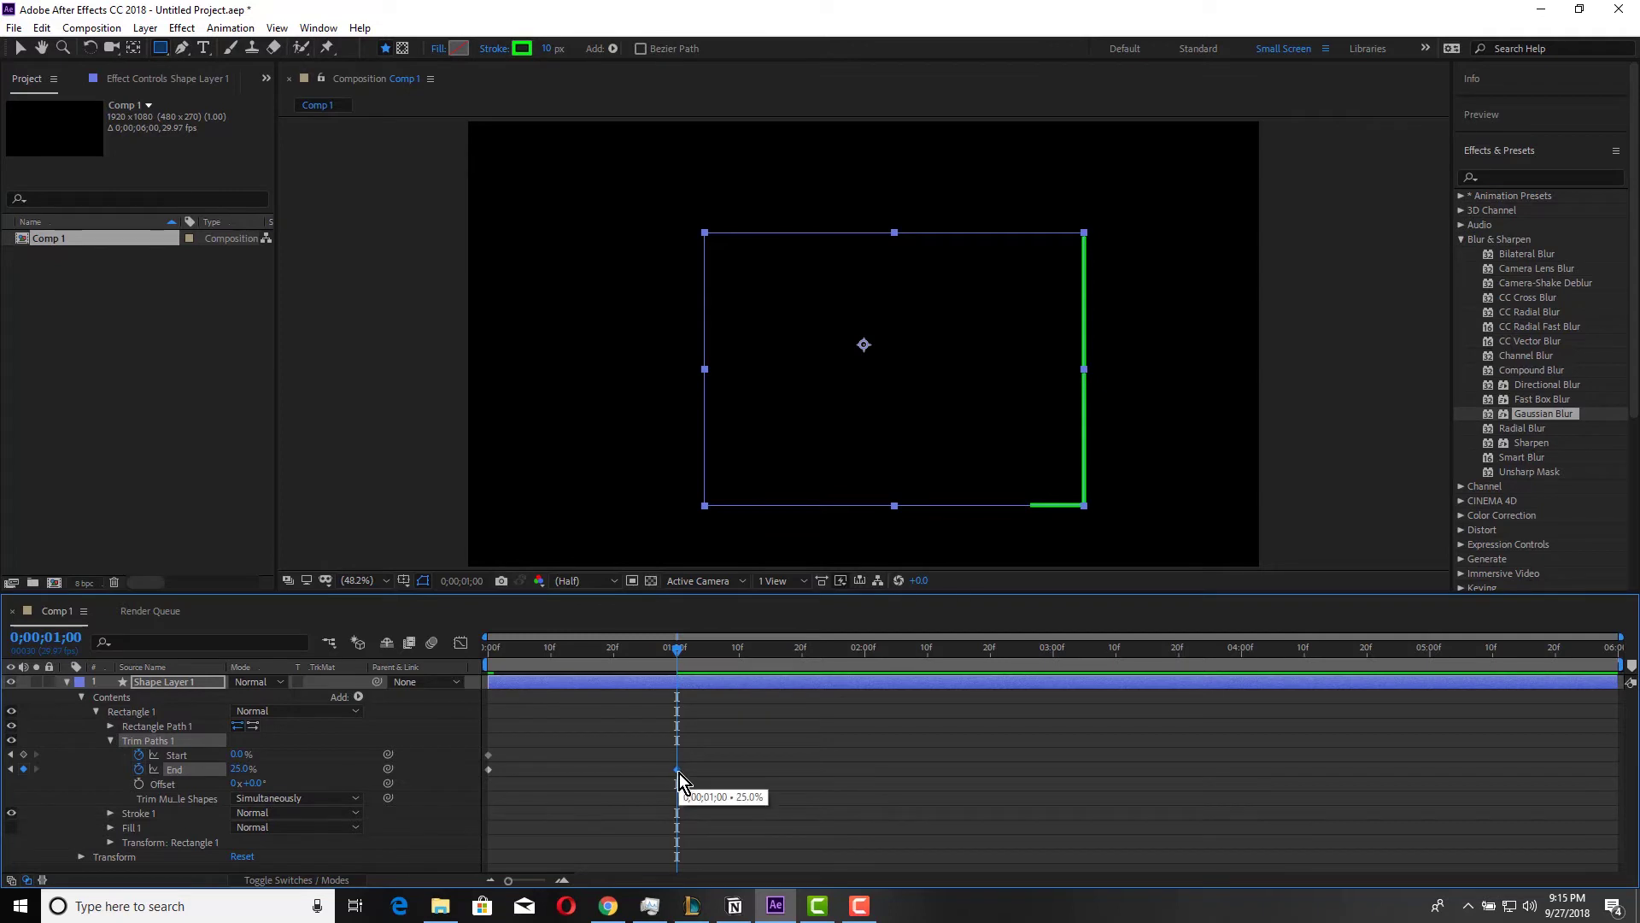
At 2 seconds, keyframe End at 50% and Start at 25%.
{"action": "left_click_drag", "start_coordinate": [682, 653], "coordinate": [868, 668]}
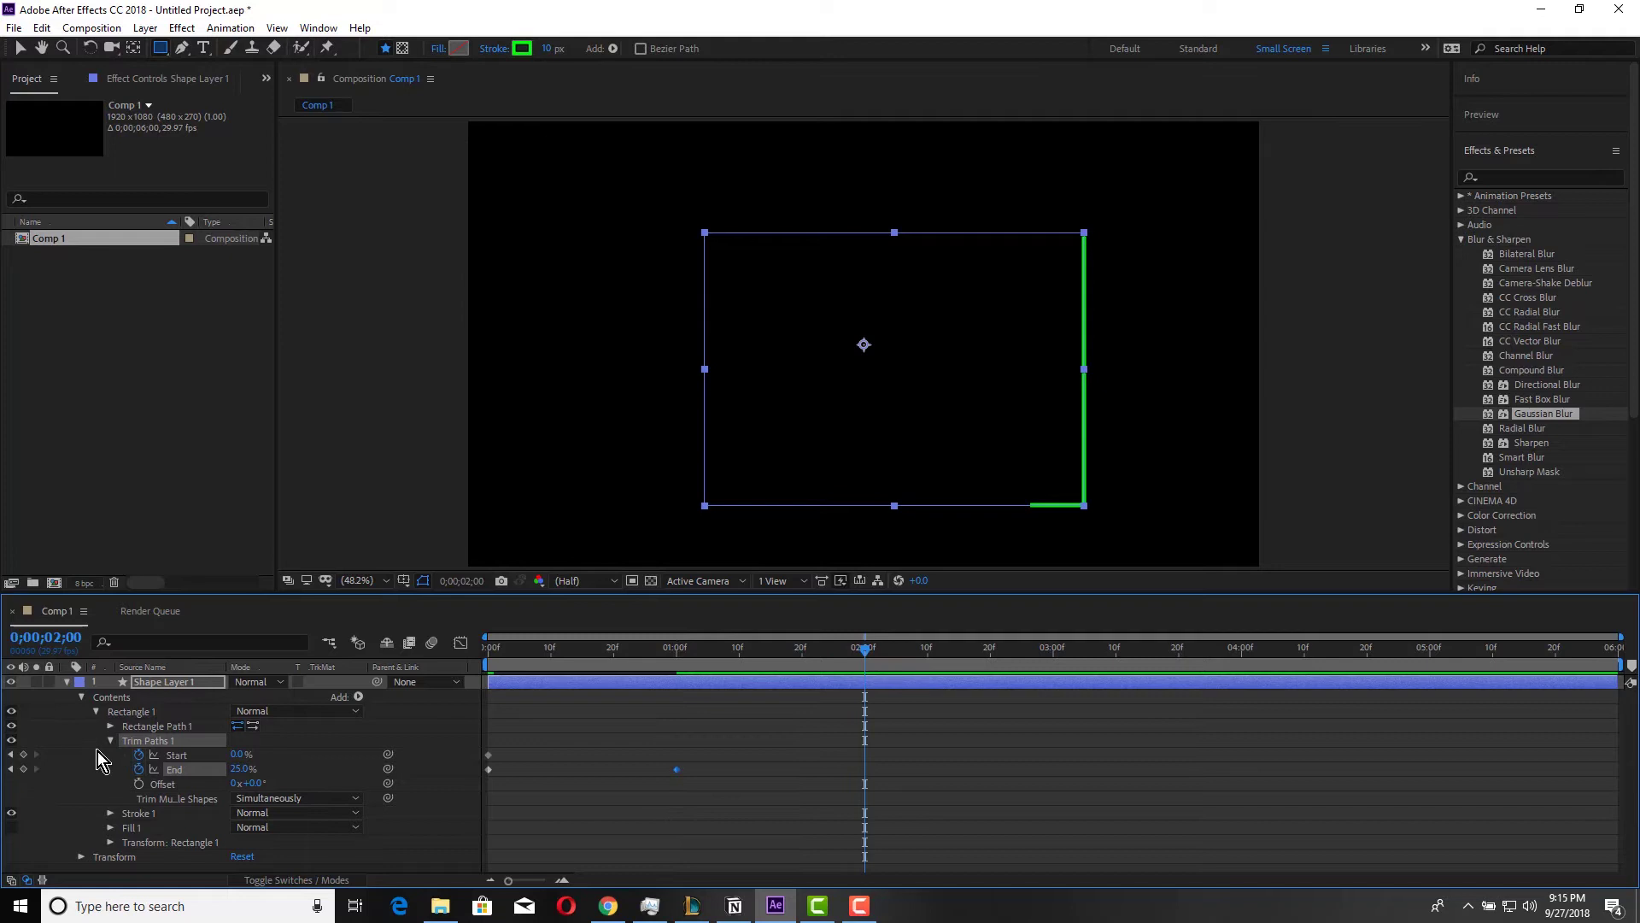
{"action": "left_click", "coordinate": [237, 770]}
{"action": "key", "text": "Return"}
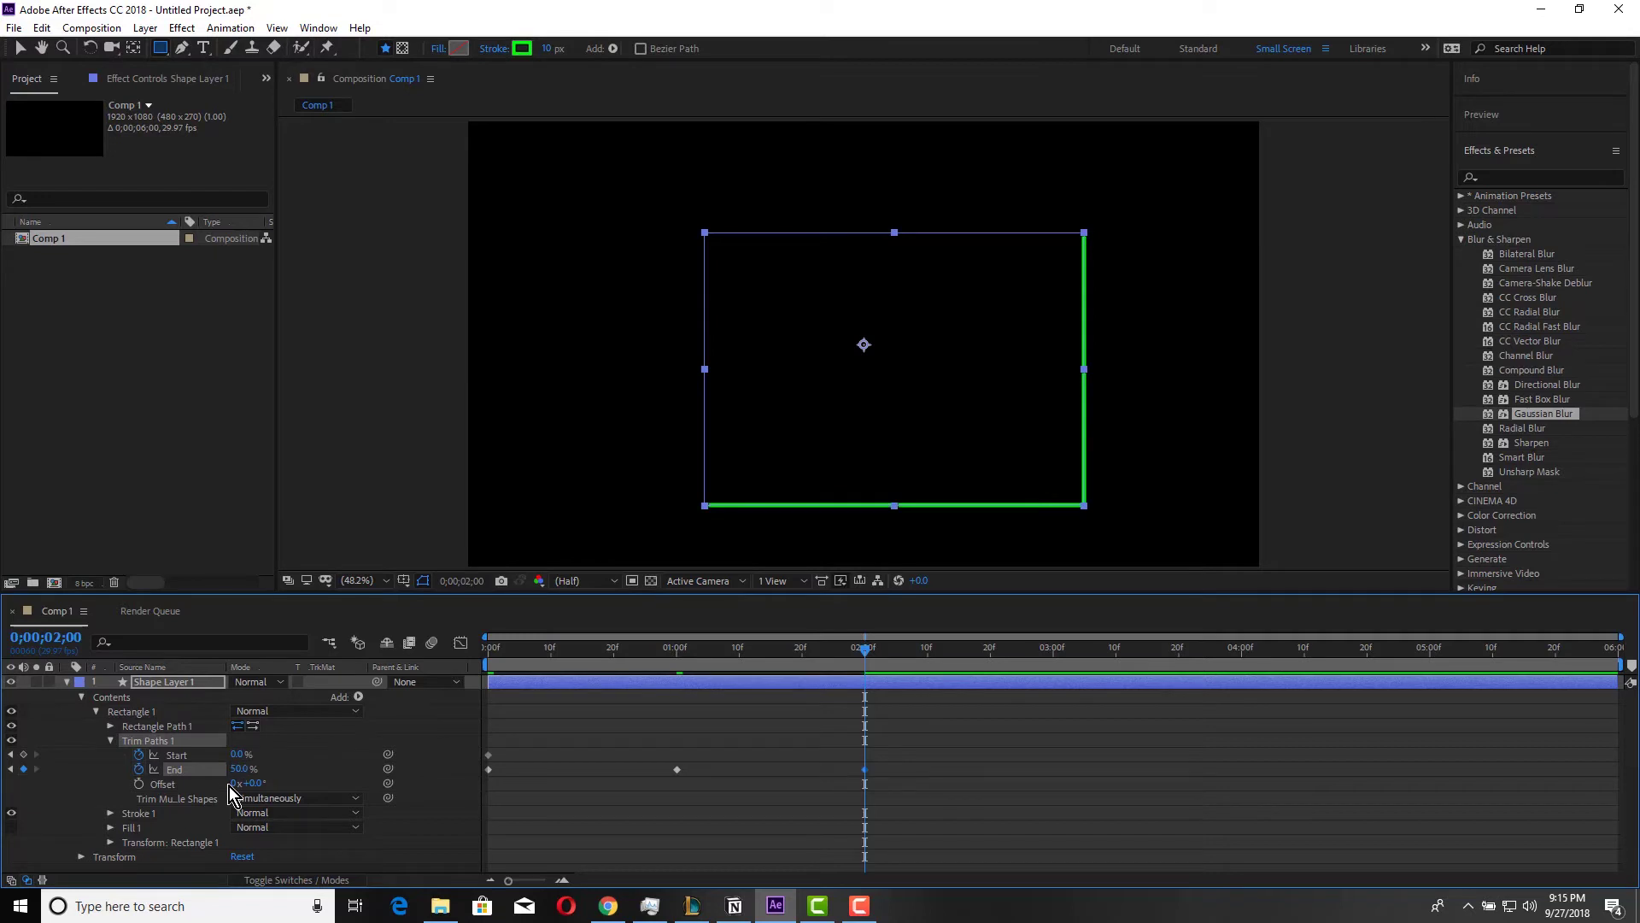
{"action": "left_click", "coordinate": [236, 756]}
{"action": "type", "text": "25"}
{"action": "key", "text": "Return"}
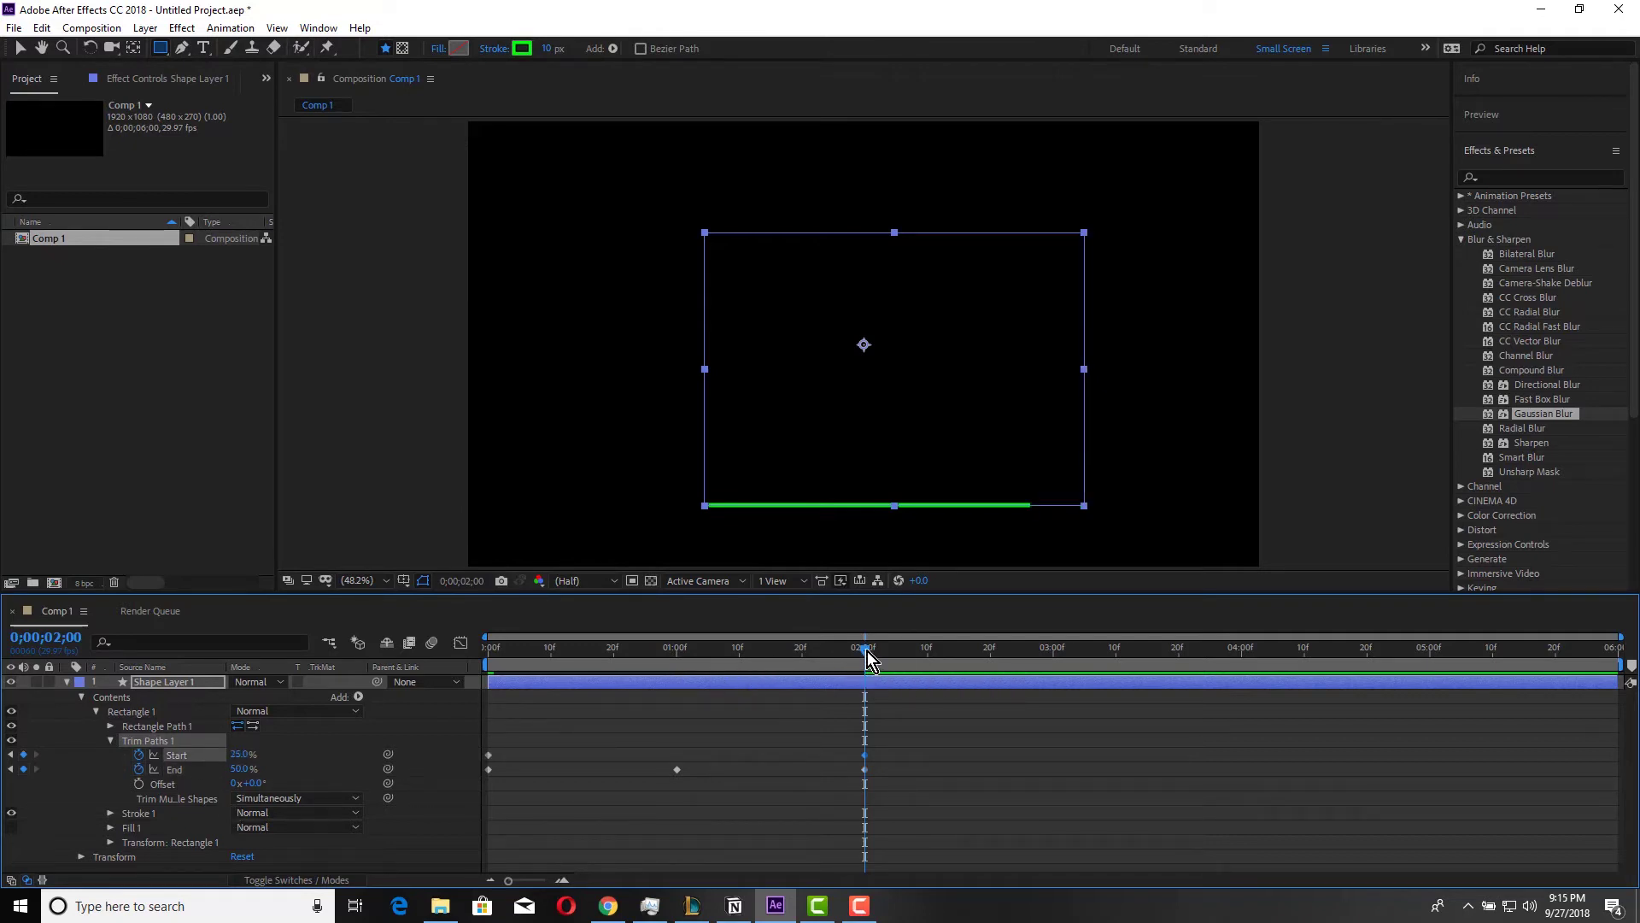
At 3 seconds, keyframe End at 75% and Start at 50%.
{"action": "left_click_drag", "start_coordinate": [868, 660], "coordinate": [1052, 659]}
{"action": "left_click", "coordinate": [241, 769]}
{"action": "type", "text": "75"}
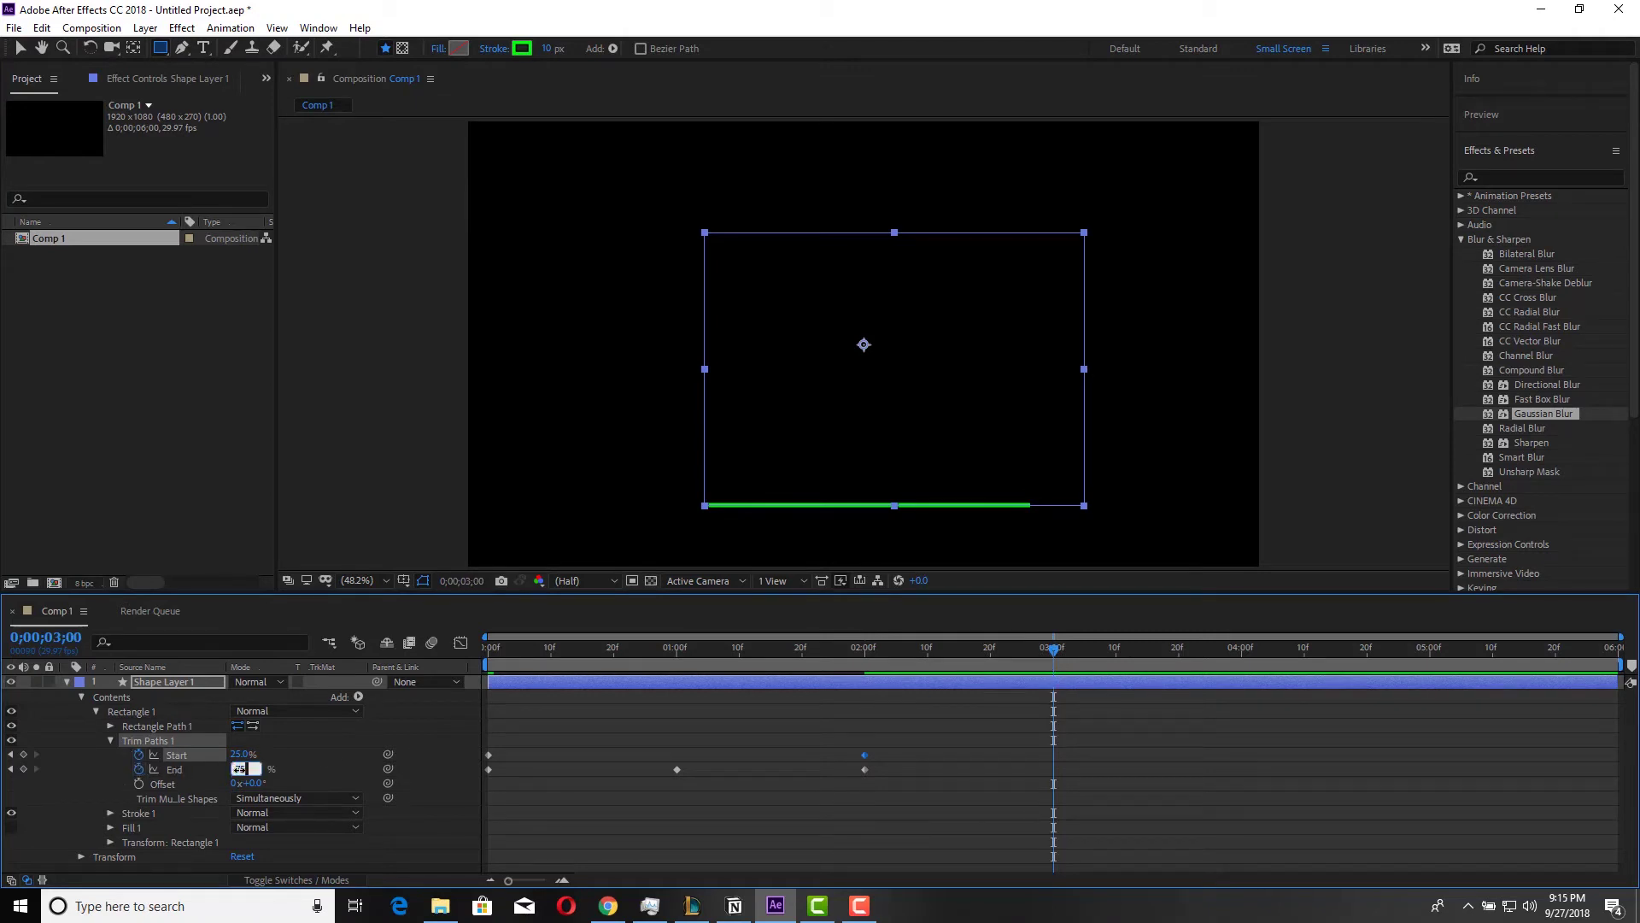
{"action": "key", "text": "Return"}
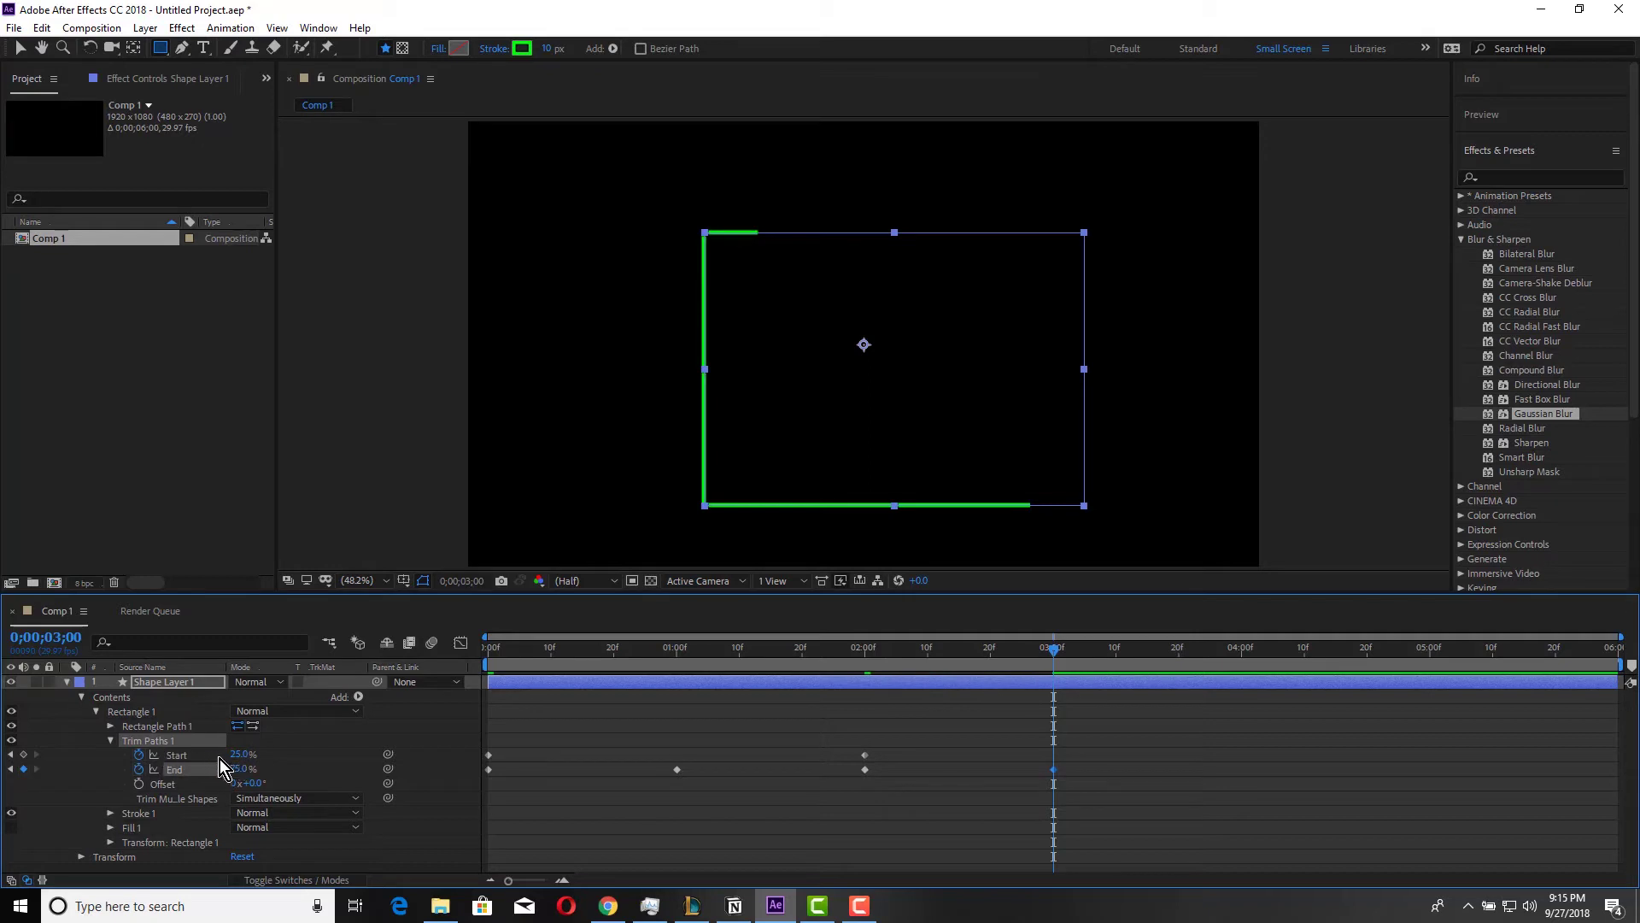
{"action": "left_click", "coordinate": [241, 755]}
{"action": "type", "text": "50"}
{"action": "key", "text": "Return"}
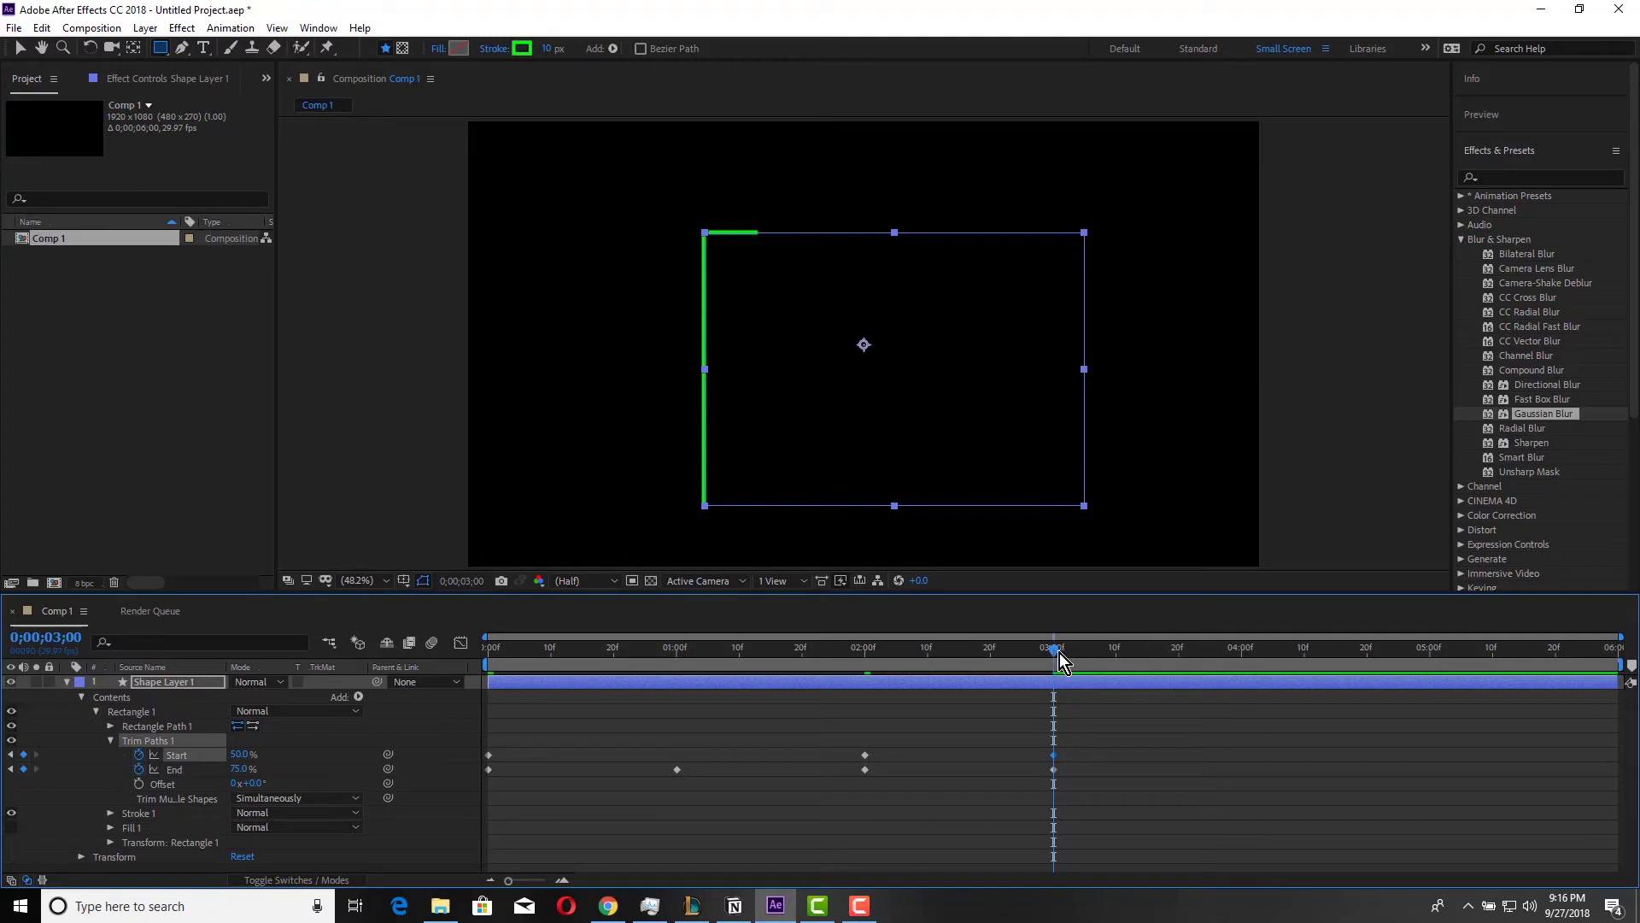
At 4 seconds, keyframe End at 100% and Start at 75%.
{"action": "left_click_drag", "start_coordinate": [1059, 652], "coordinate": [1243, 655]}
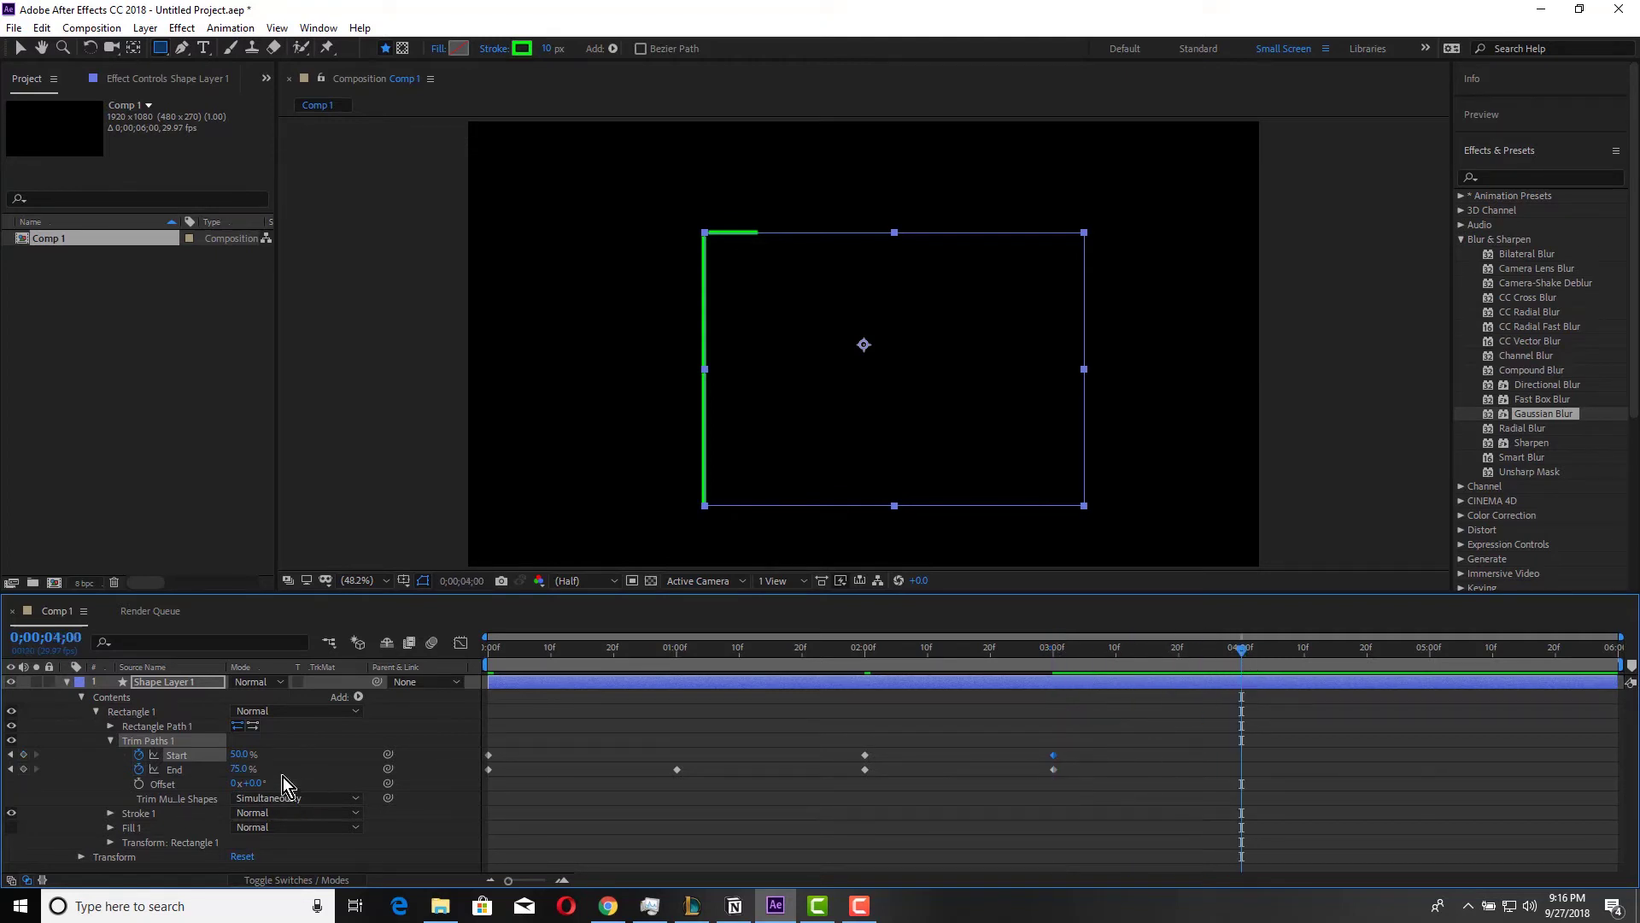
{"action": "left_click", "coordinate": [239, 769]}
{"action": "type", "text": "100"}
{"action": "key", "text": "Return"}
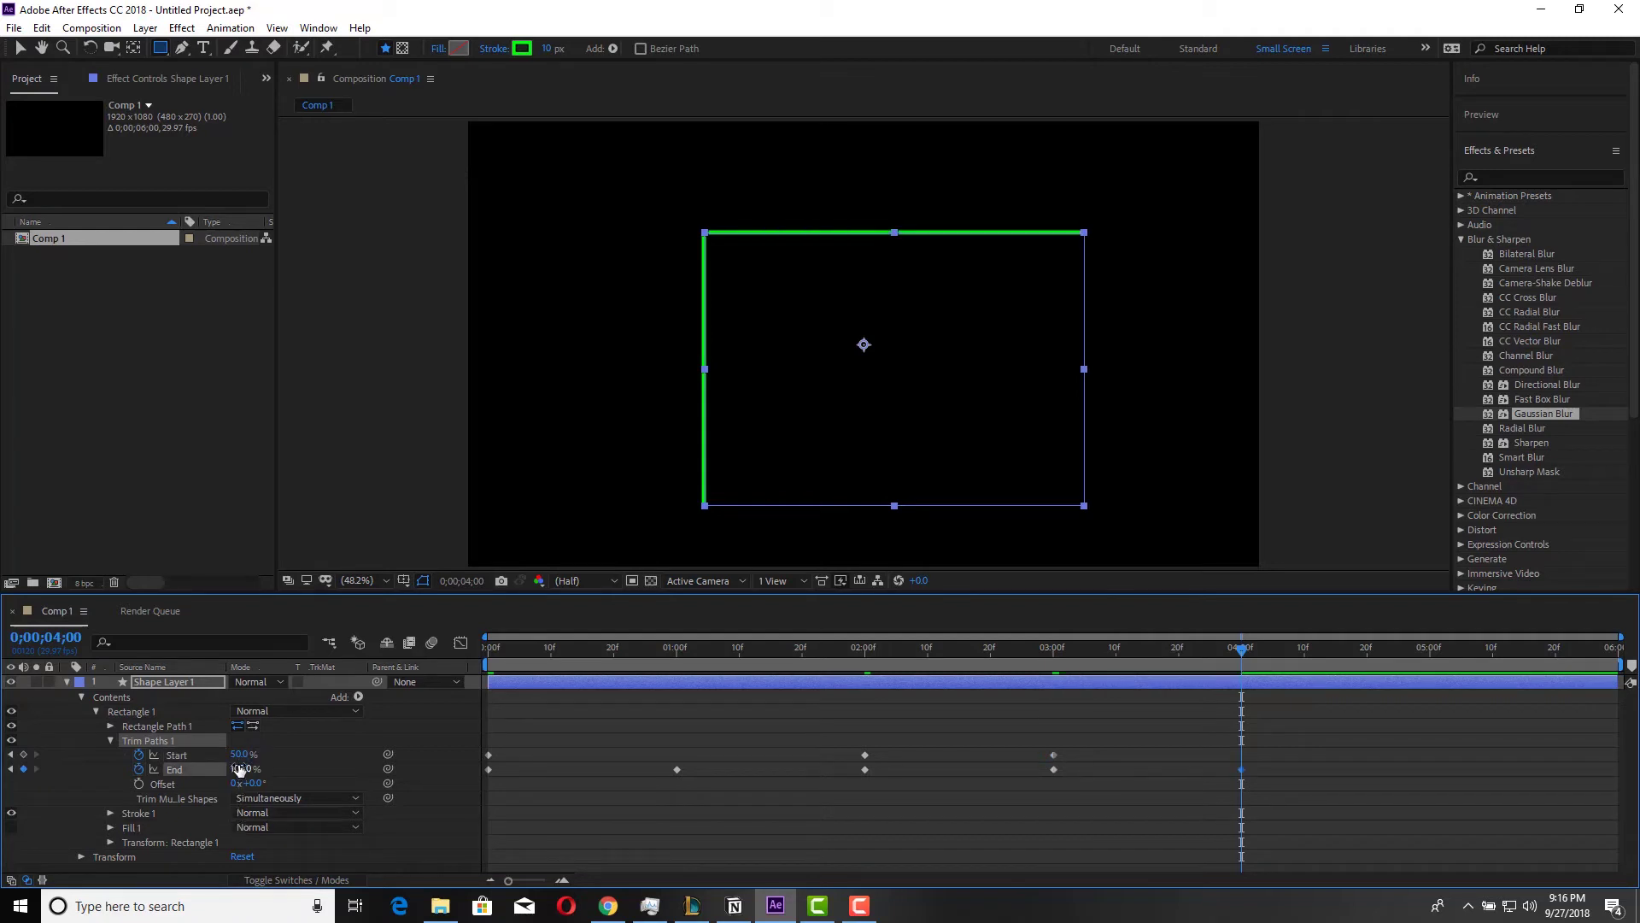
{"action": "key", "text": "shift+Tab"}
{"action": "type", "text": "75"}
{"action": "key", "text": "Return"}
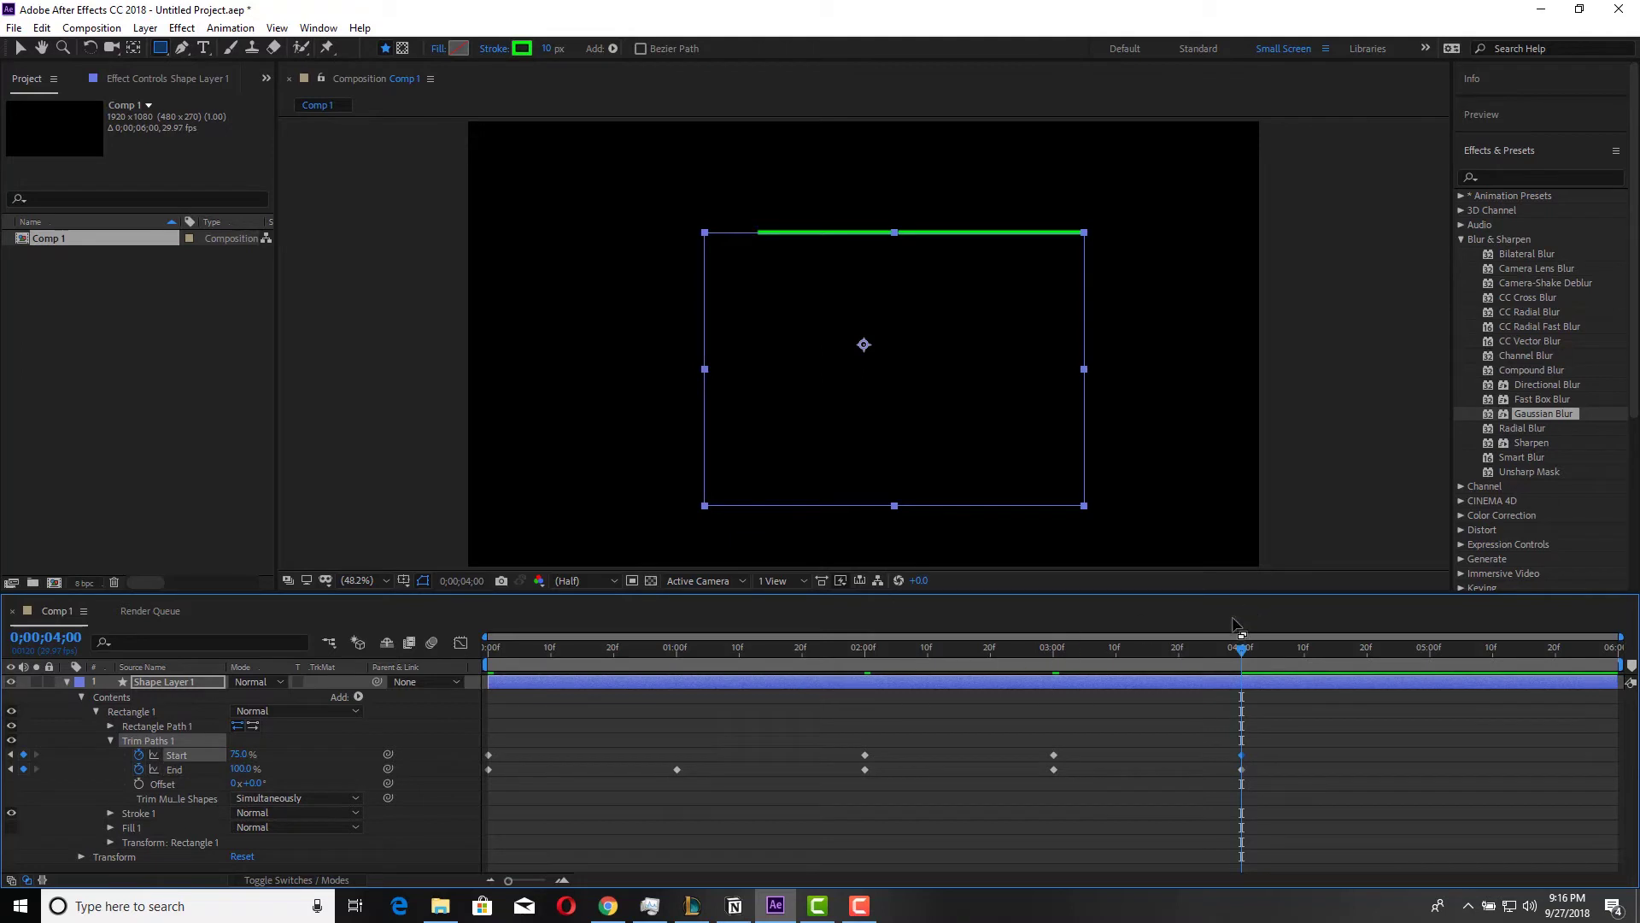
Key Start 100% at 5 seconds, add an End keyframe at 5;29, and preview from 0.
{"action": "left_click_drag", "start_coordinate": [1243, 654], "coordinate": [1391, 668]}
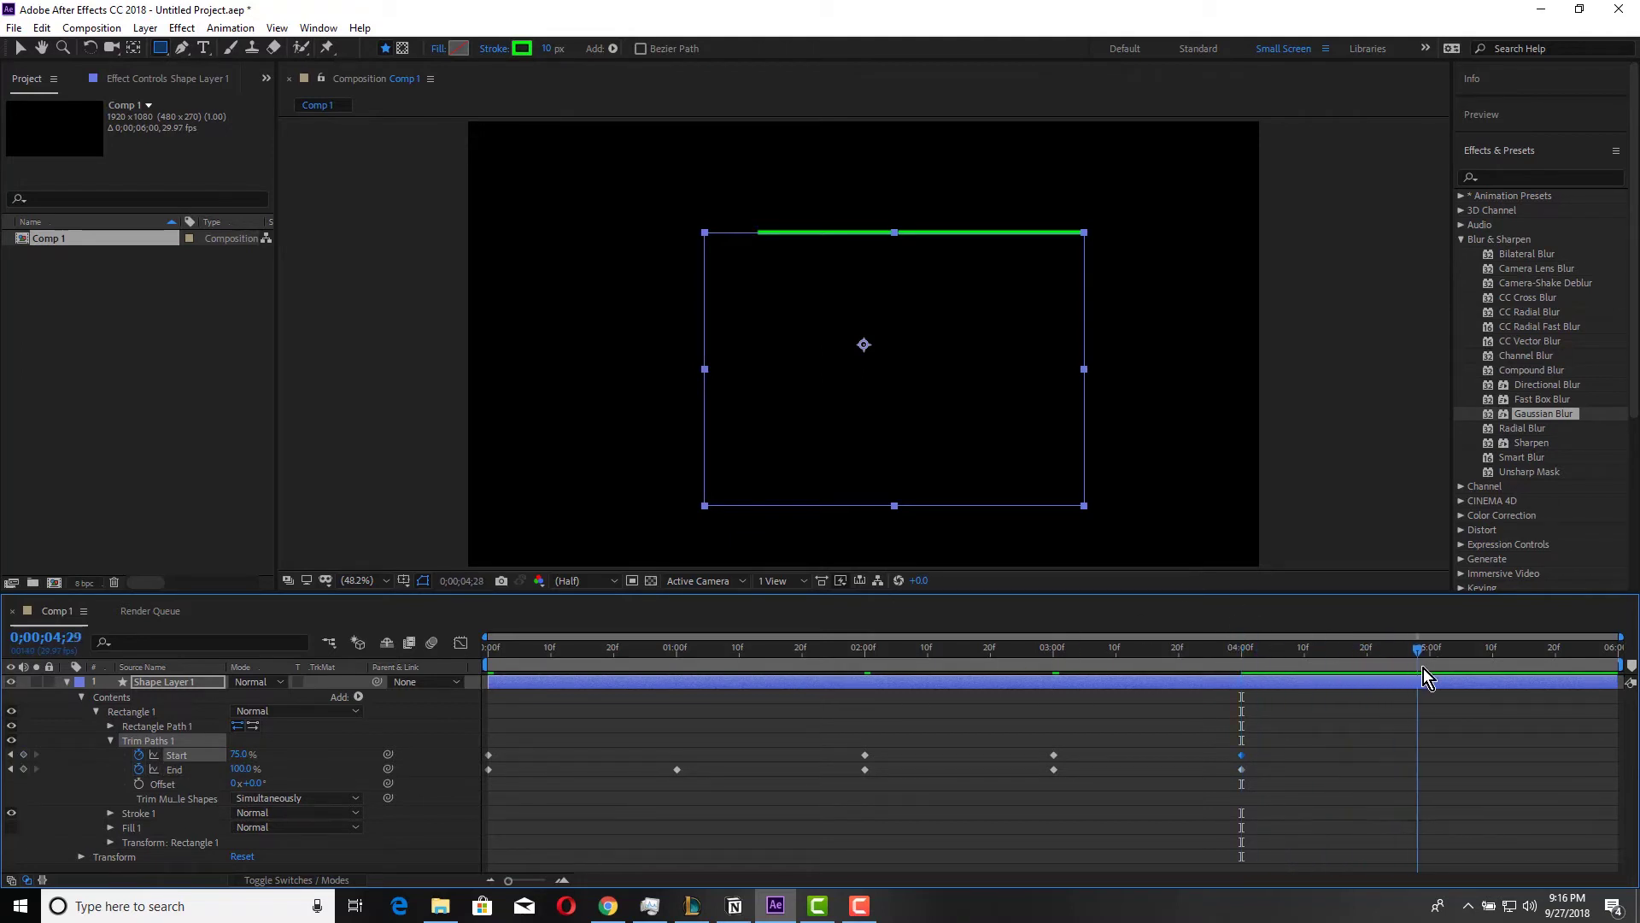
{"action": "left_click_drag", "start_coordinate": [1423, 668], "coordinate": [1432, 668]}
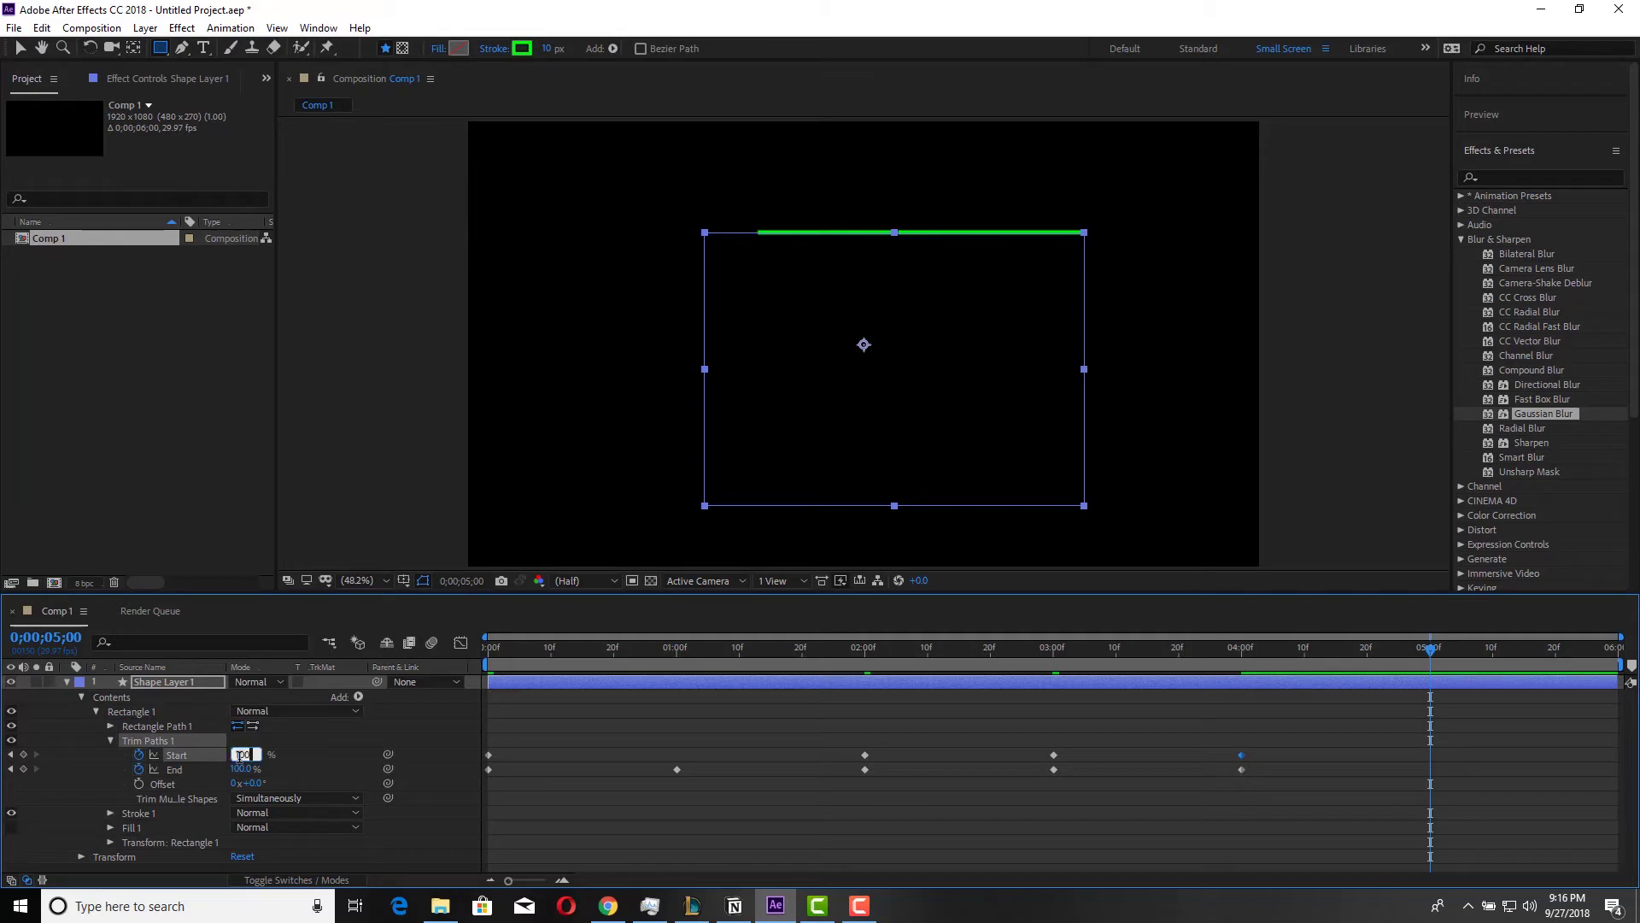
{"action": "key", "text": "Return"}
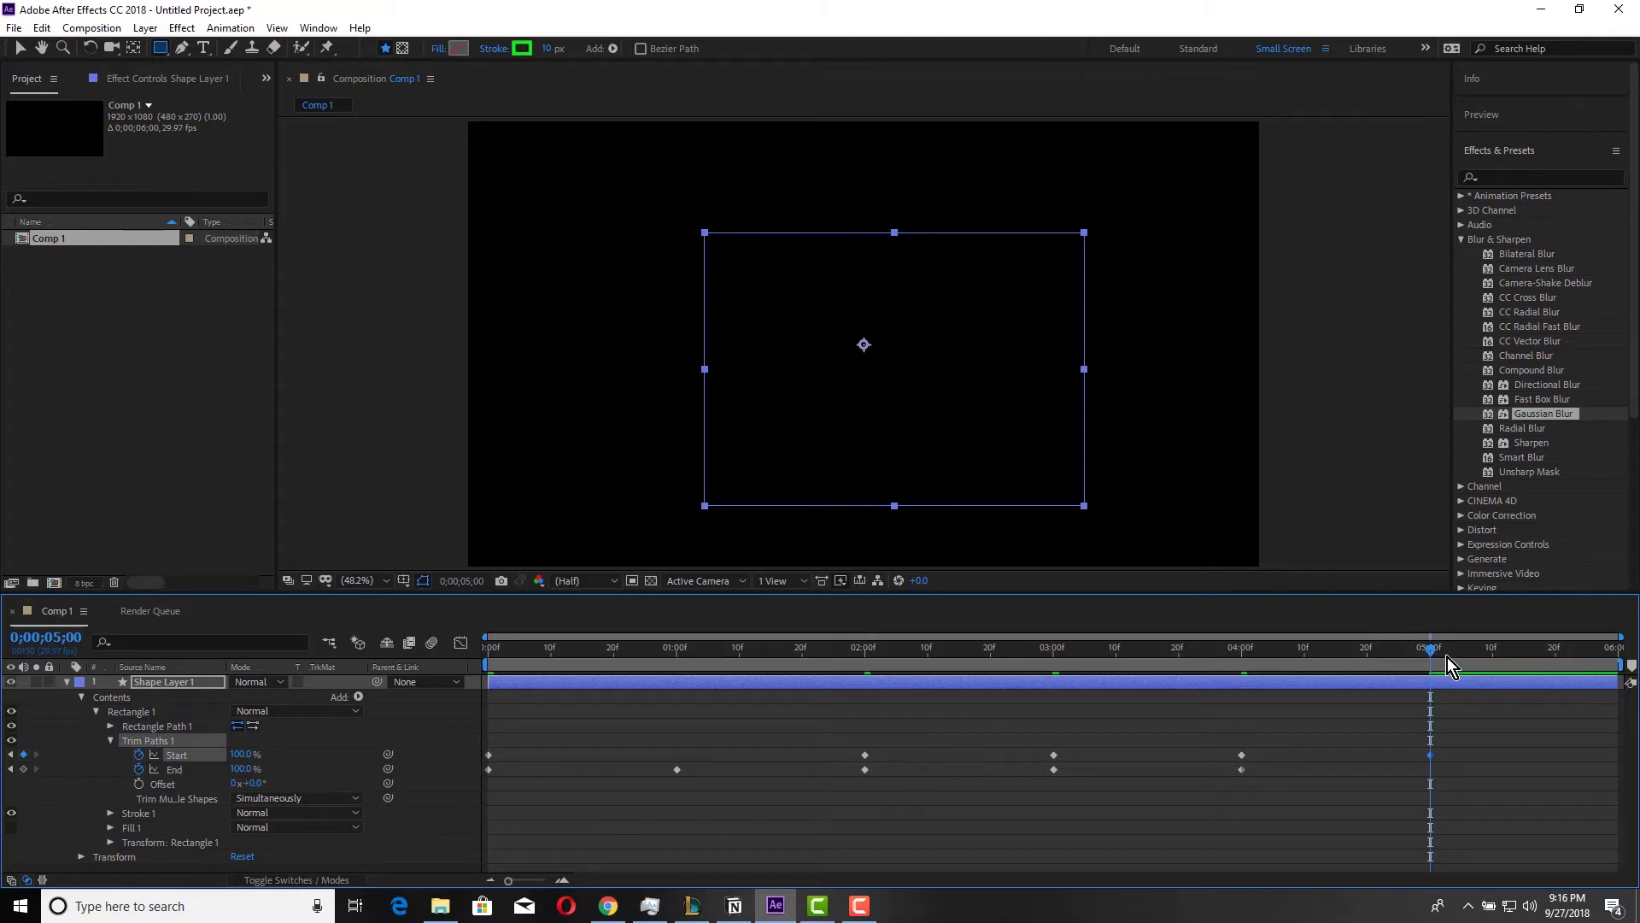
{"action": "left_click_drag", "start_coordinate": [1435, 654], "coordinate": [1628, 669]}
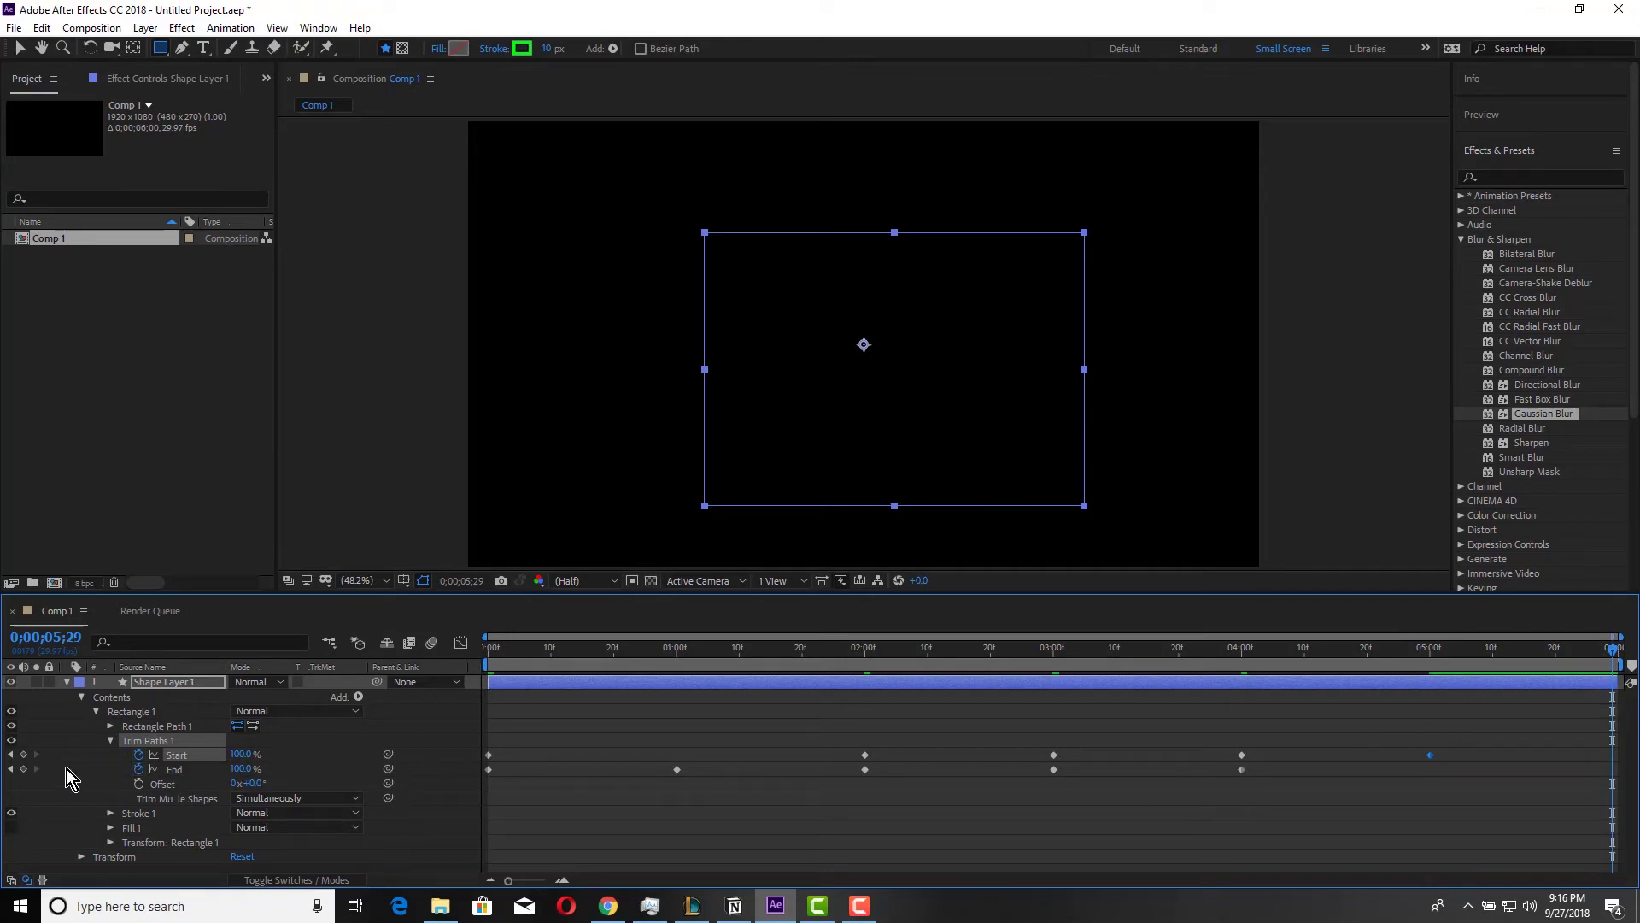
{"action": "left_click", "coordinate": [24, 769]}
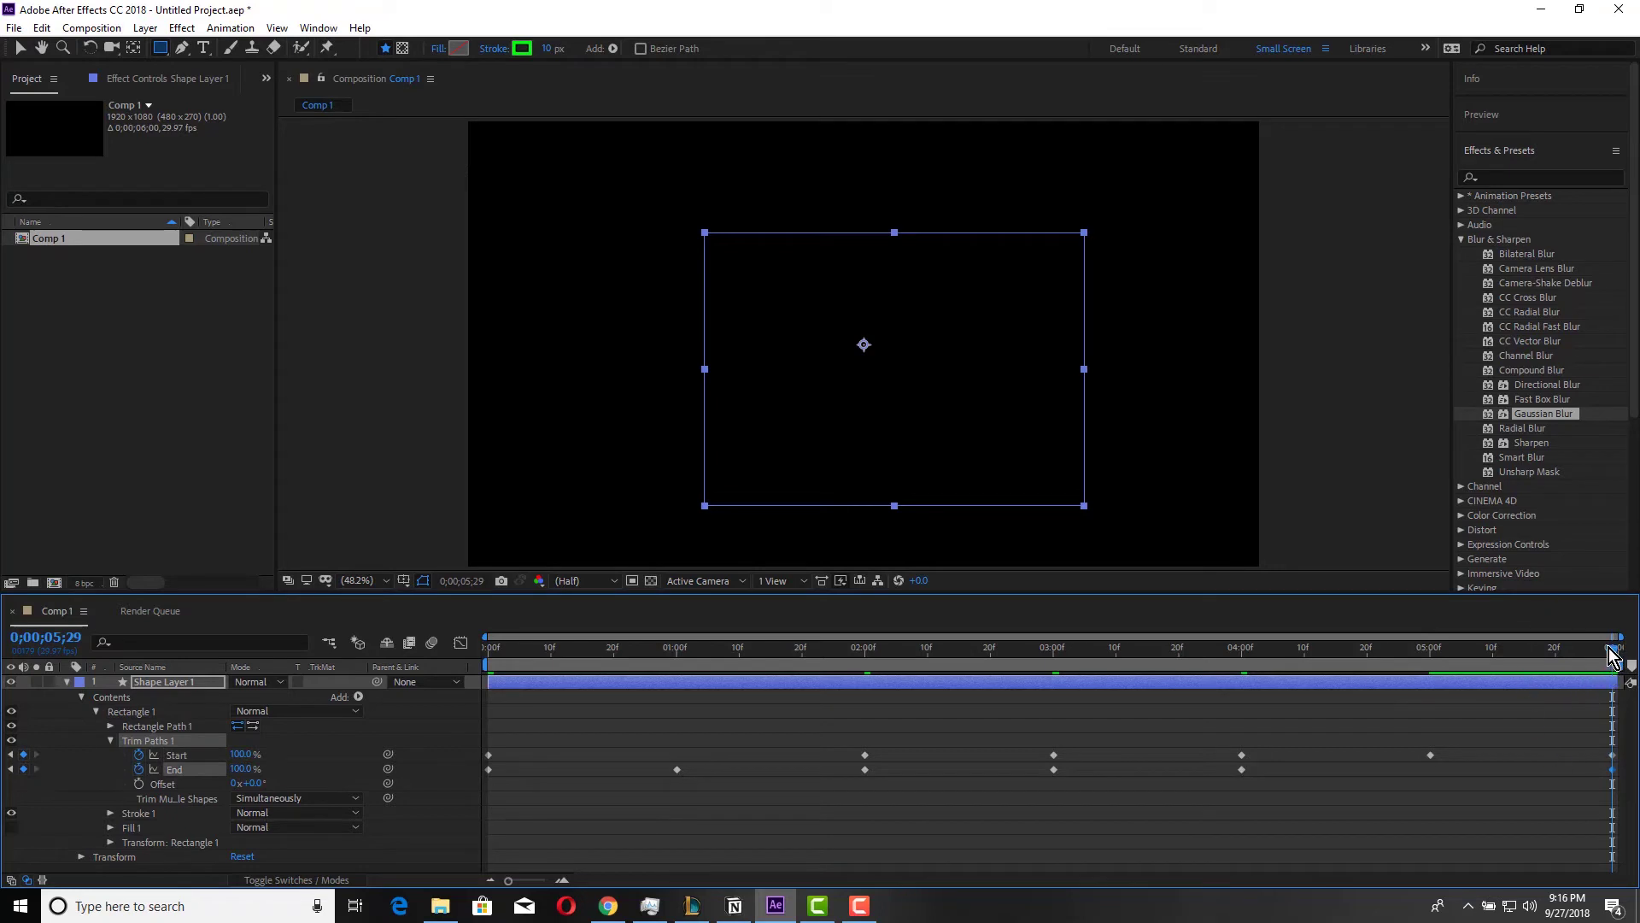
{"action": "left_click_drag", "start_coordinate": [1613, 658], "coordinate": [407, 762]}
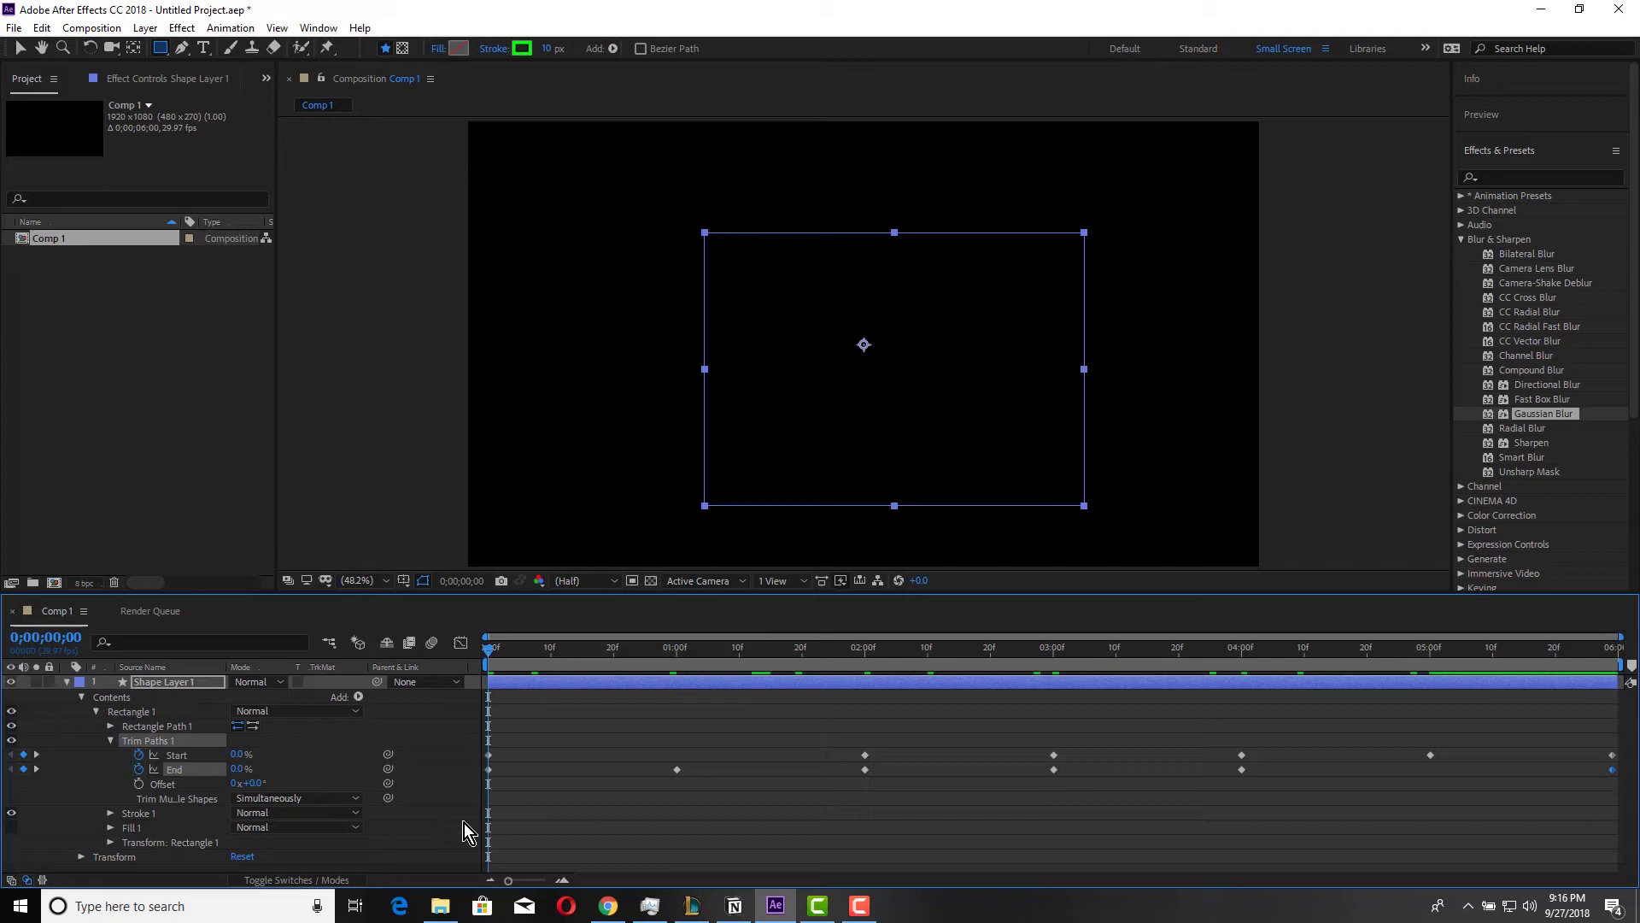
{"action": "key", "text": "space"}
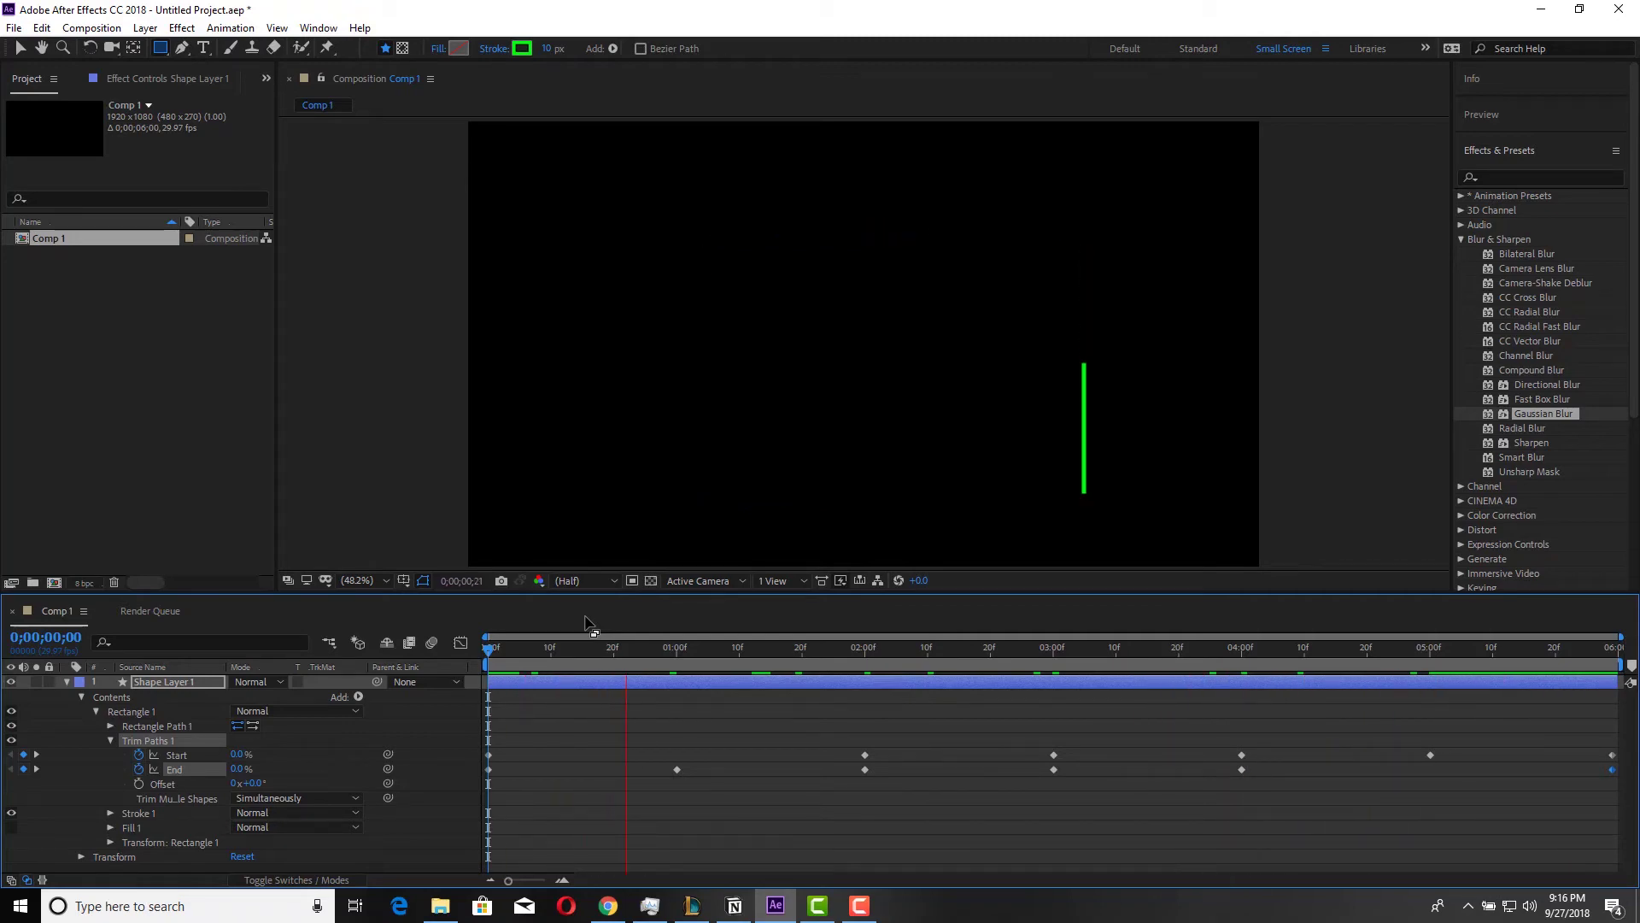
Collapse Shape Layer 1's property twirls, reselect the layer, and widen the stroke to 30 px.
{"action": "left_click", "coordinate": [83, 698]}
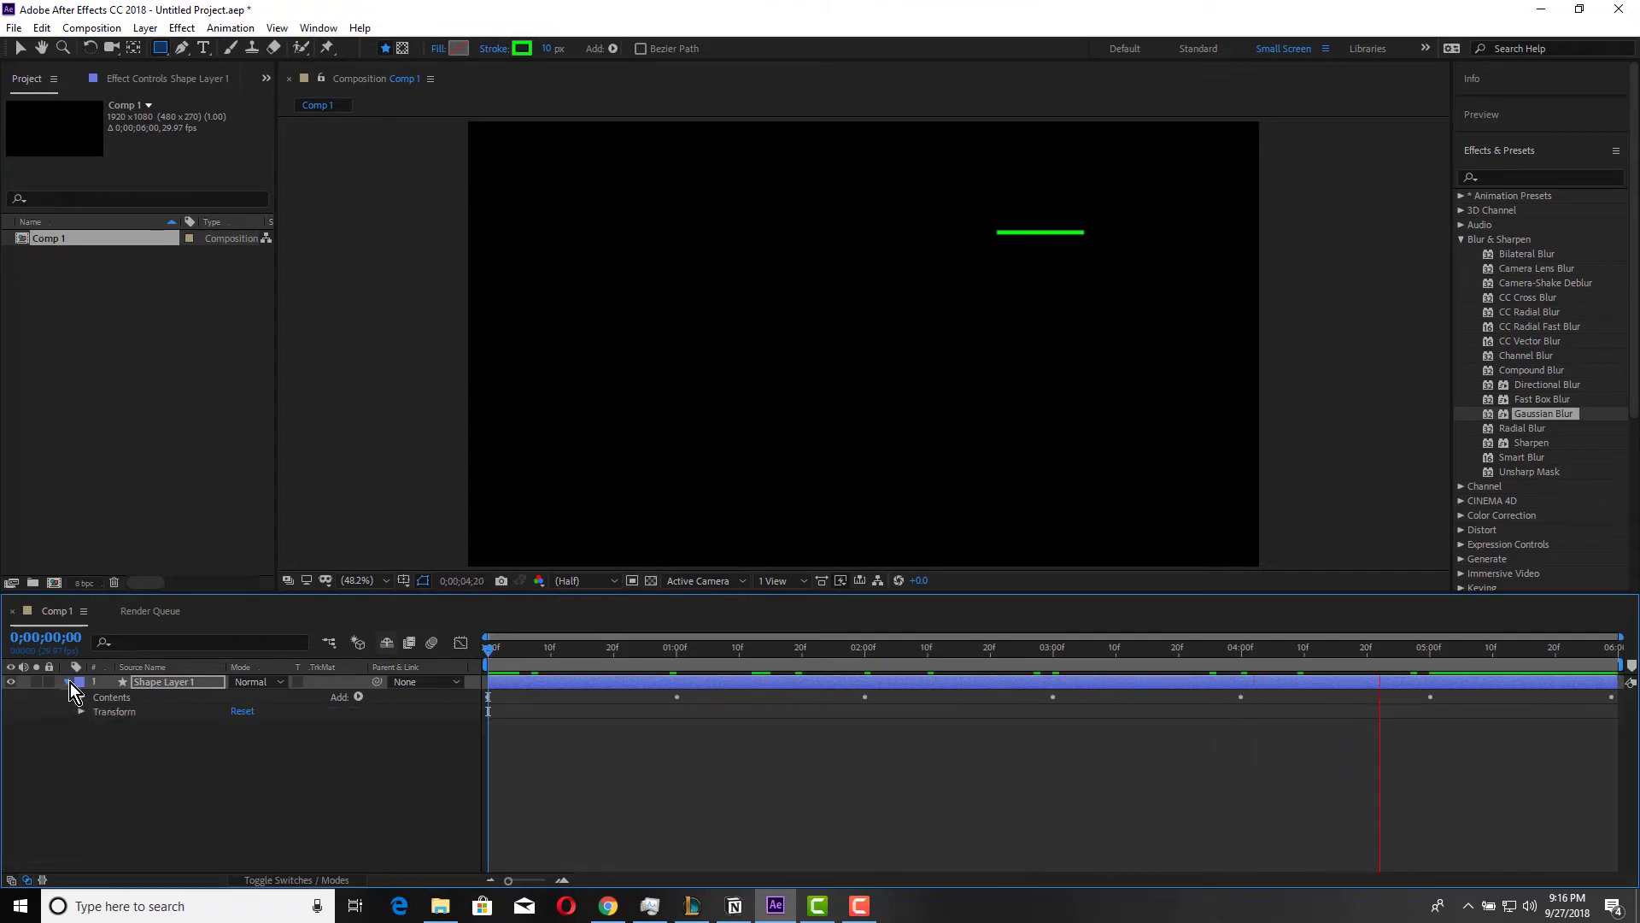
{"action": "left_click", "coordinate": [69, 683]}
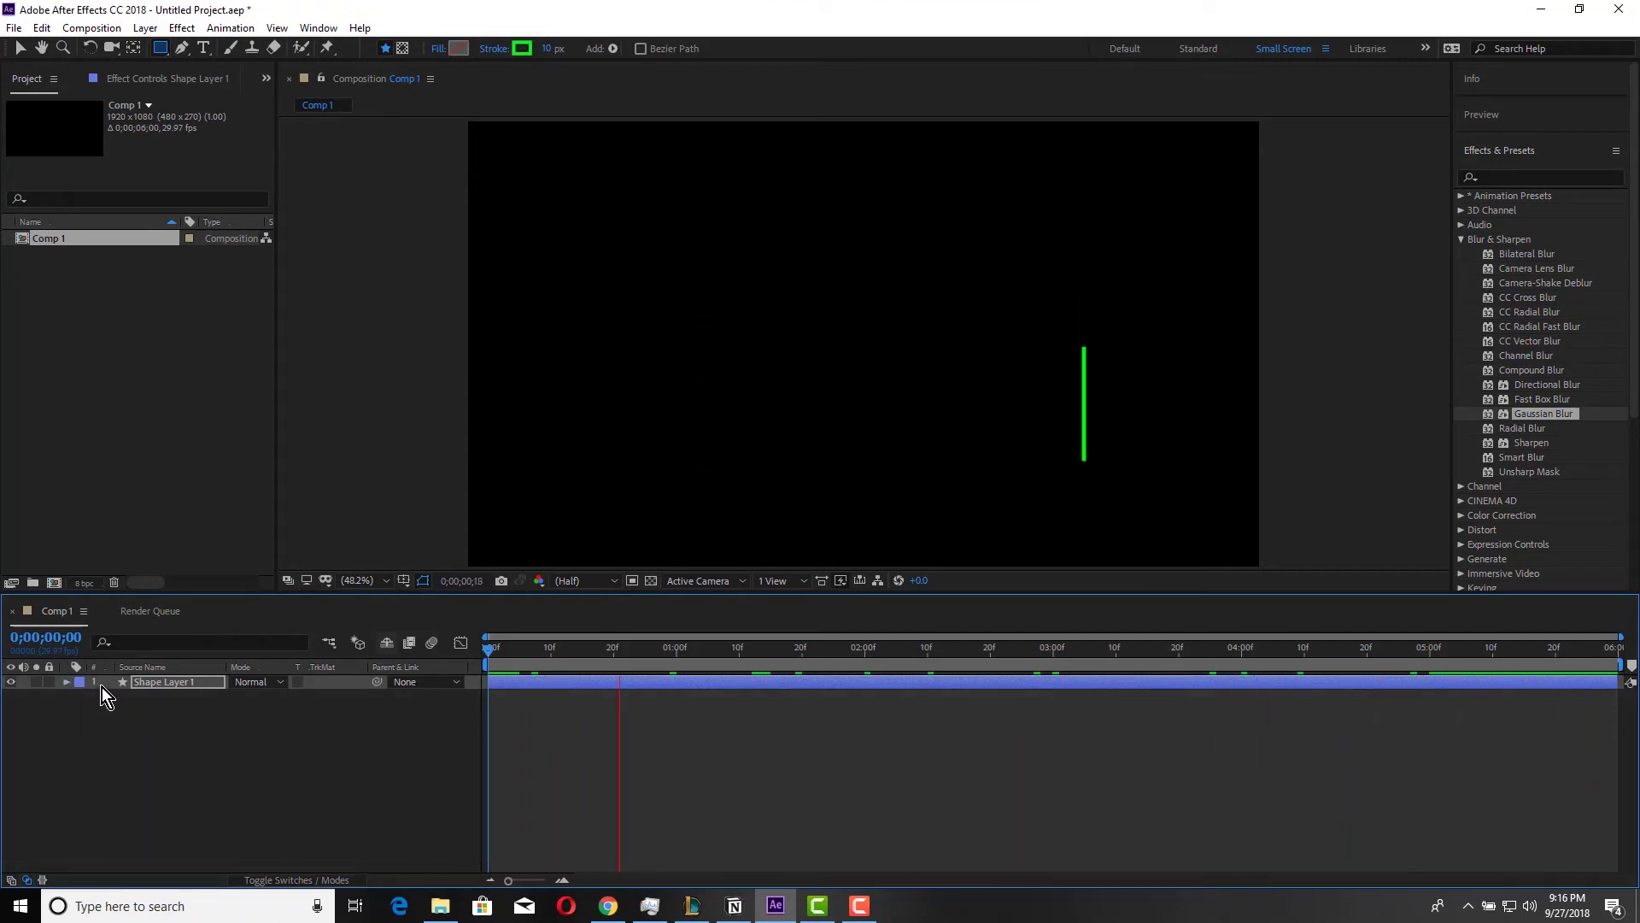
{"action": "left_click", "coordinate": [106, 685], "text": "ctrl"}
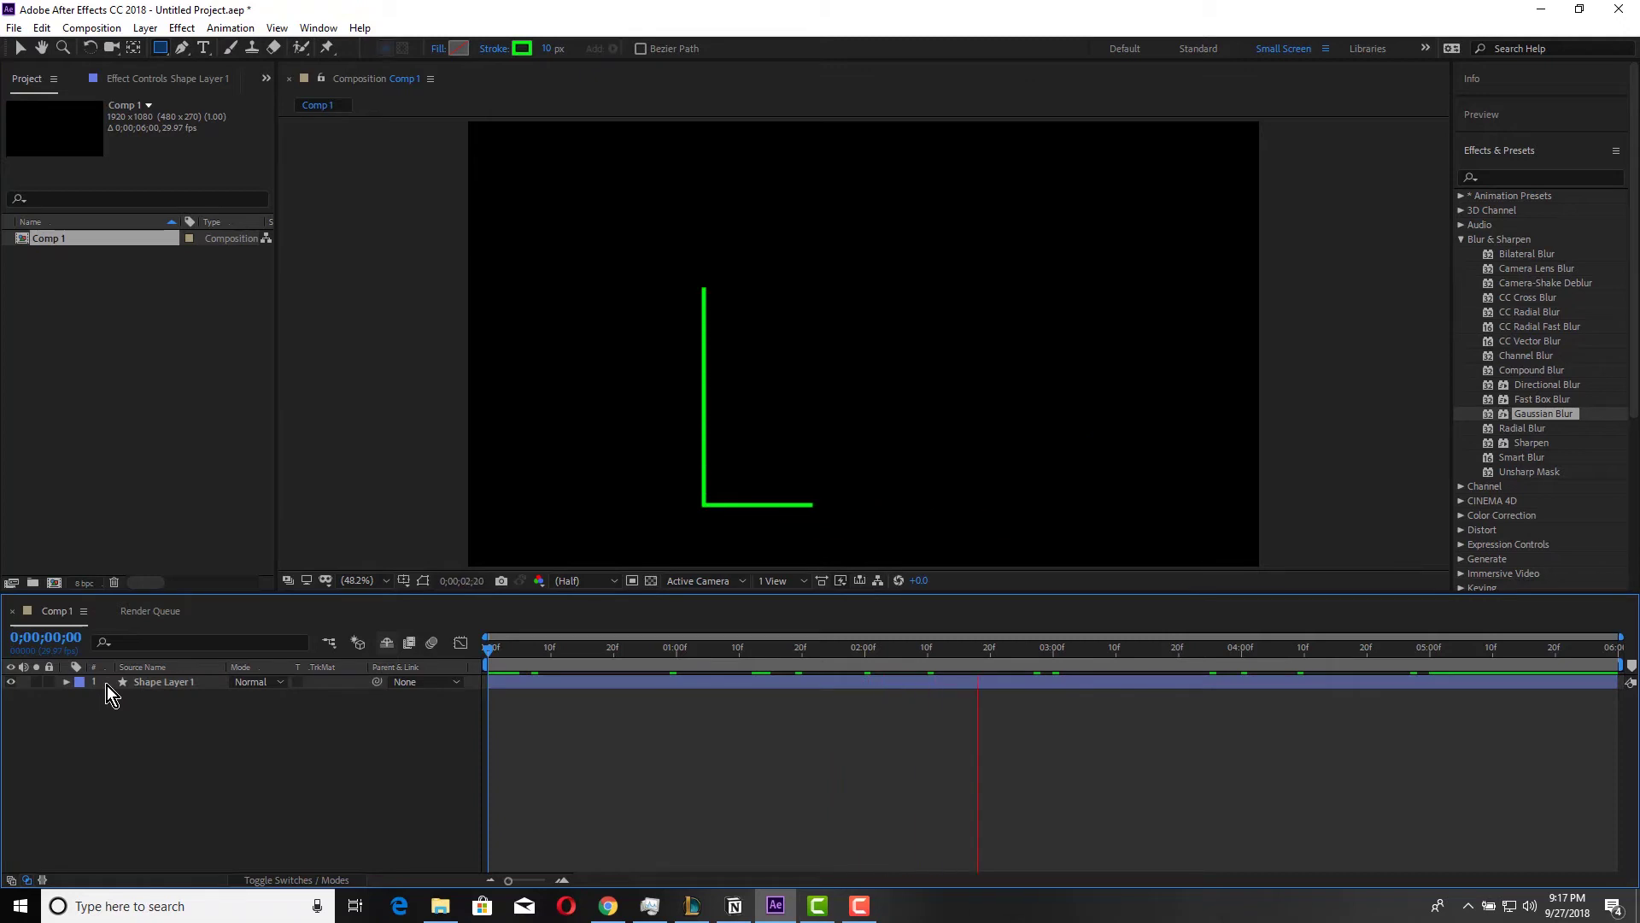
{"action": "left_click", "coordinate": [156, 678]}
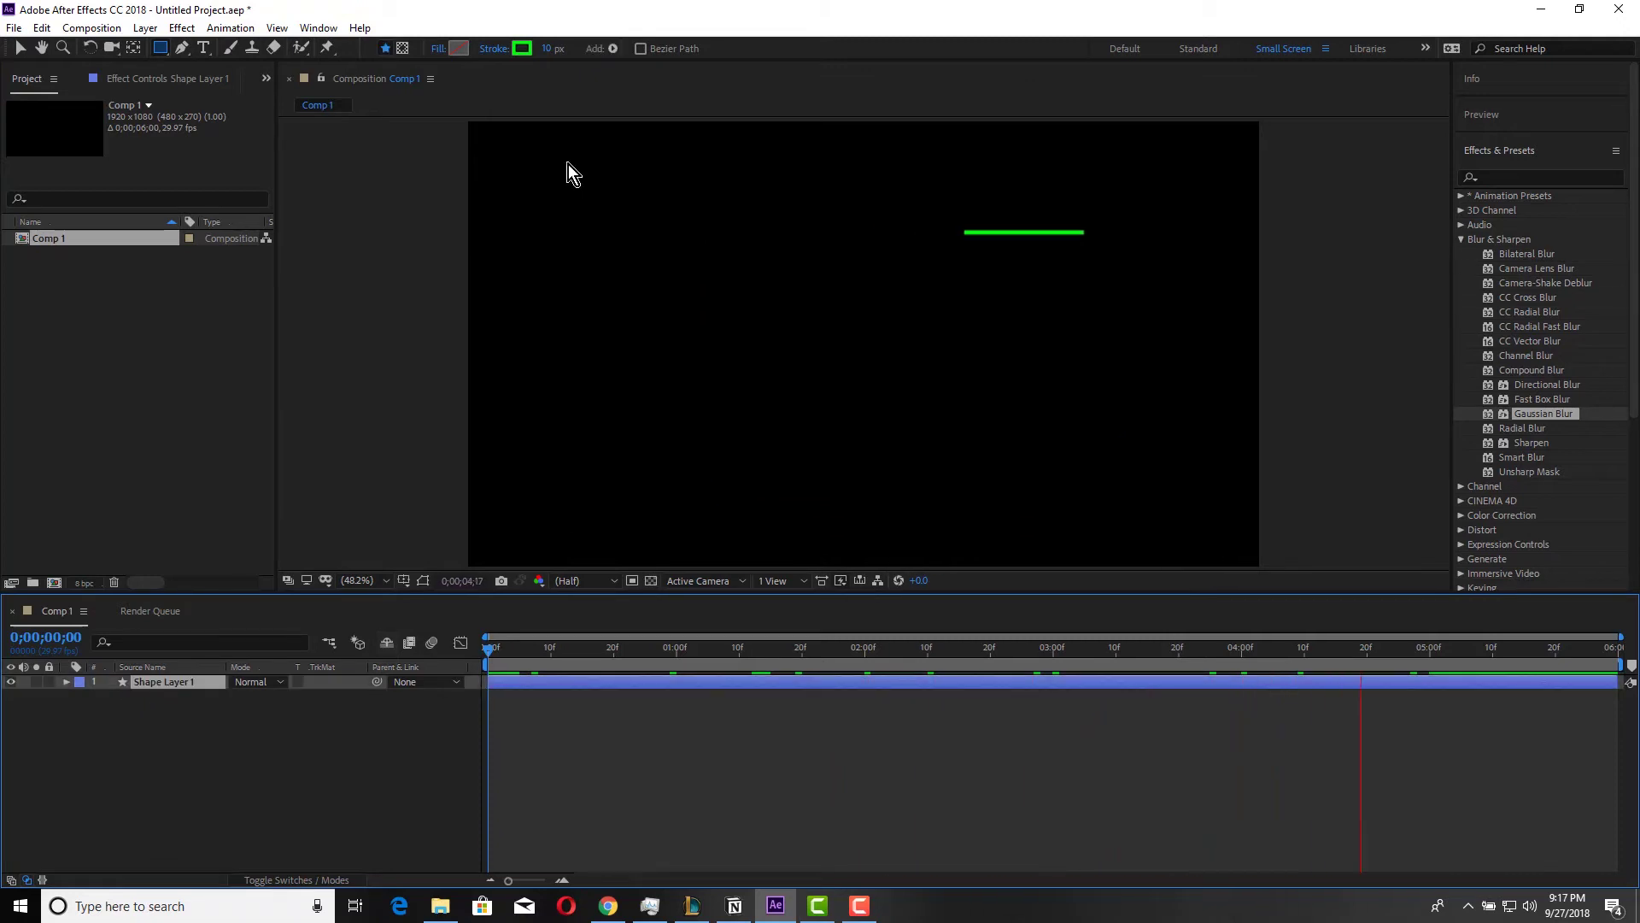
{"action": "left_click_drag", "start_coordinate": [553, 49], "coordinate": [570, 50]}
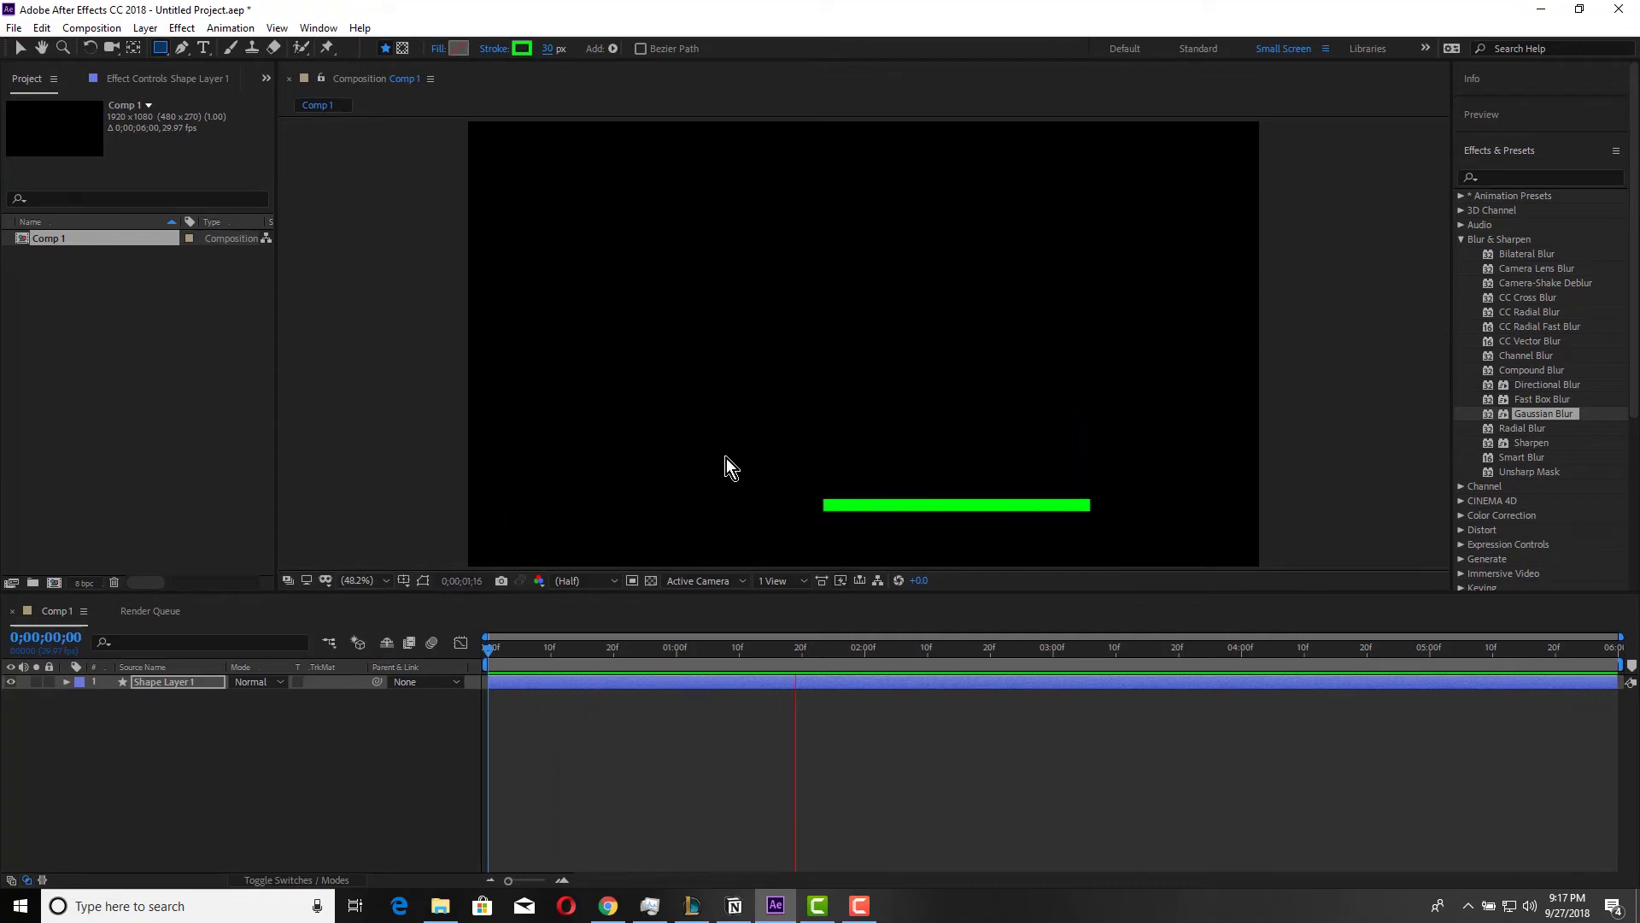
Add an adjustment layer above the shape with Gaussian Blur at 30 blurriness.
{"action": "right_click", "coordinate": [253, 772]}
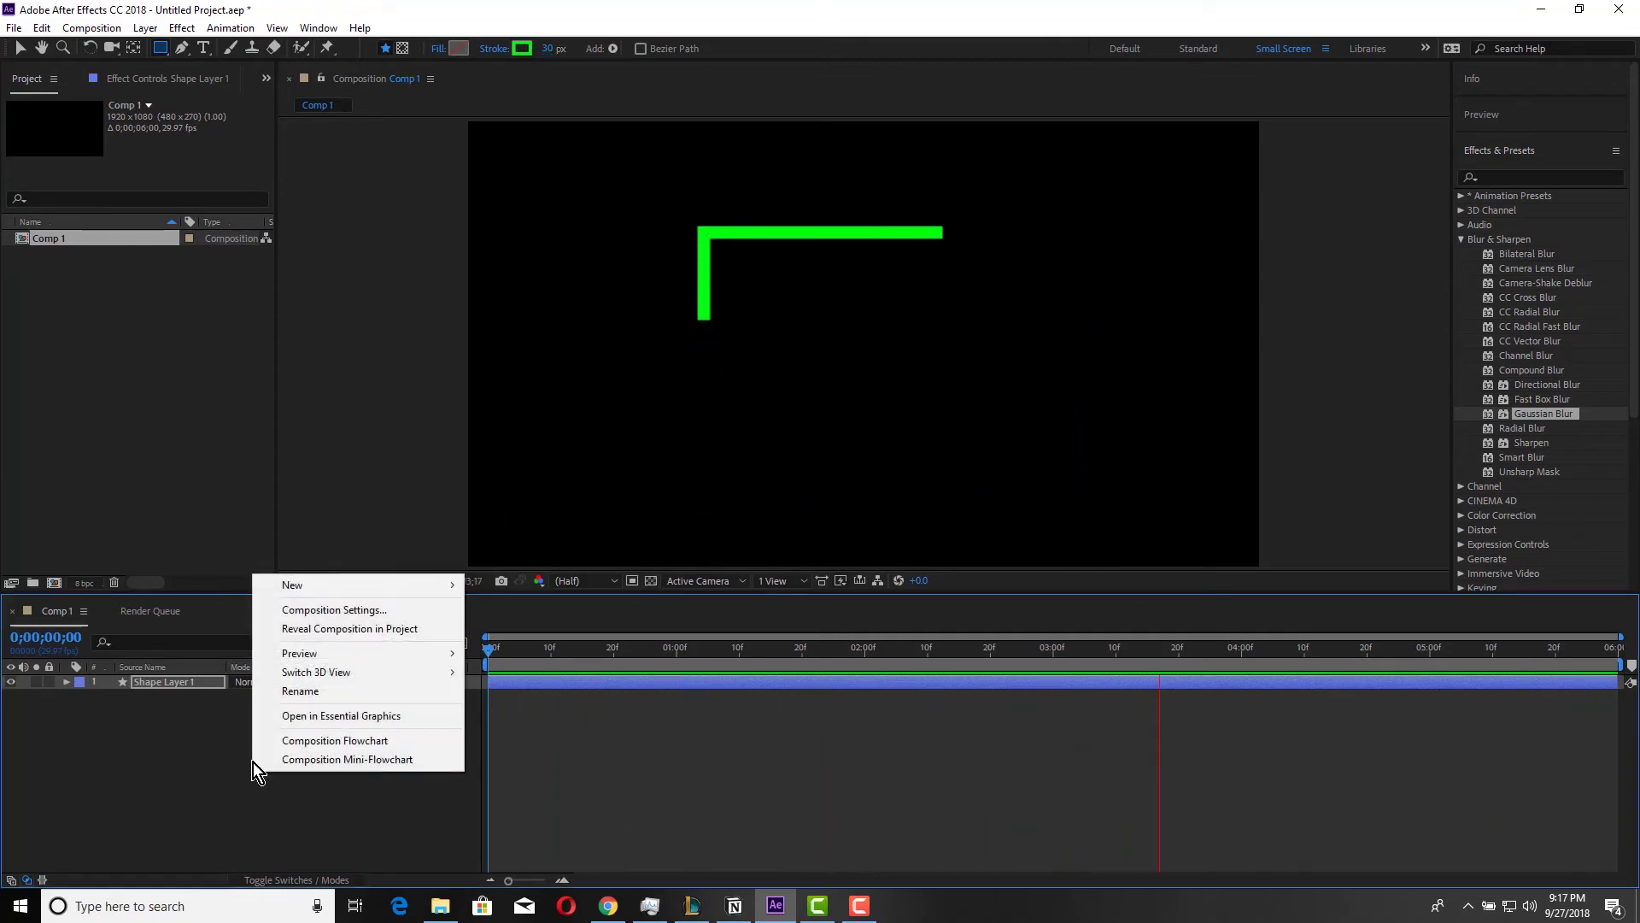
{"action": "mouse_move", "coordinate": [348, 583]}
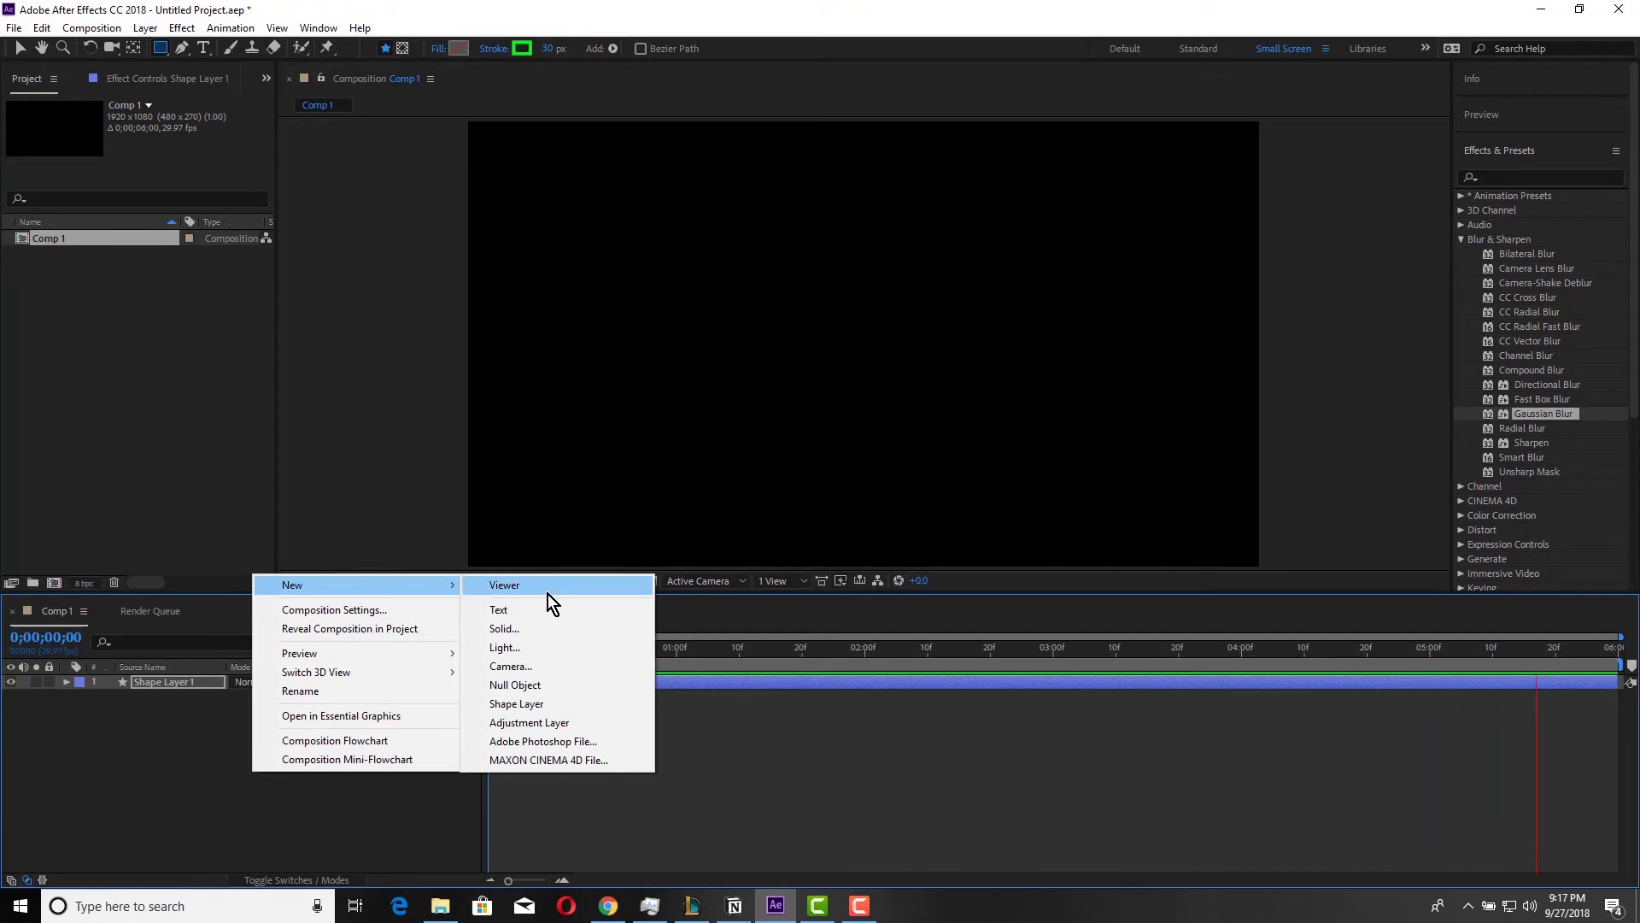
{"action": "left_click", "coordinate": [538, 723]}
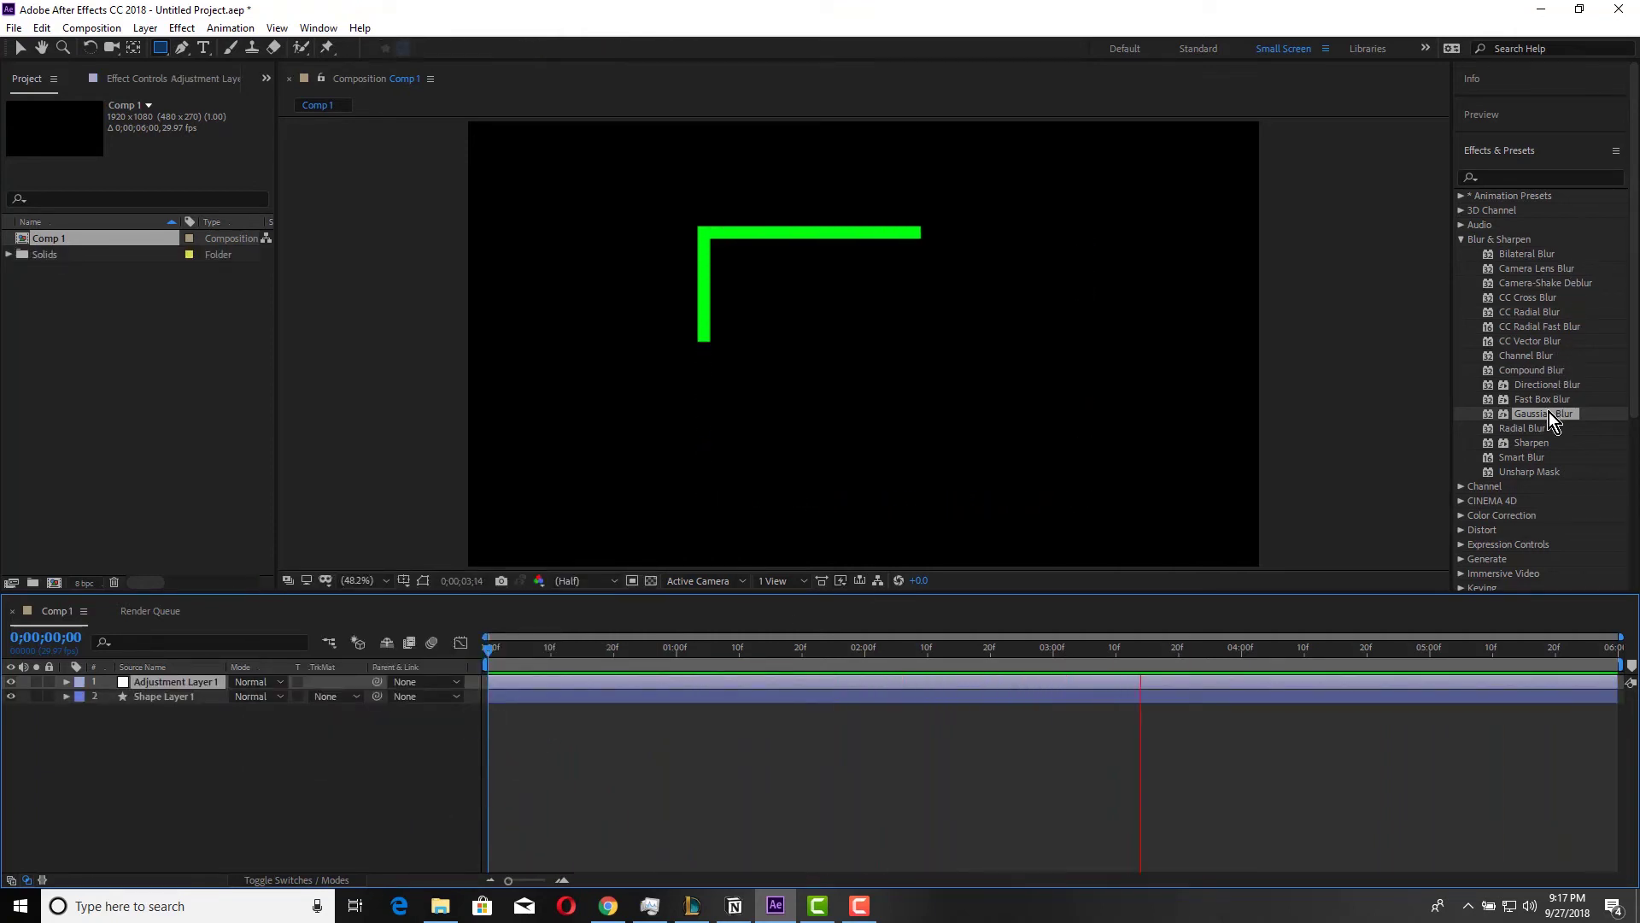
{"action": "left_click_drag", "start_coordinate": [1550, 412], "coordinate": [555, 678]}
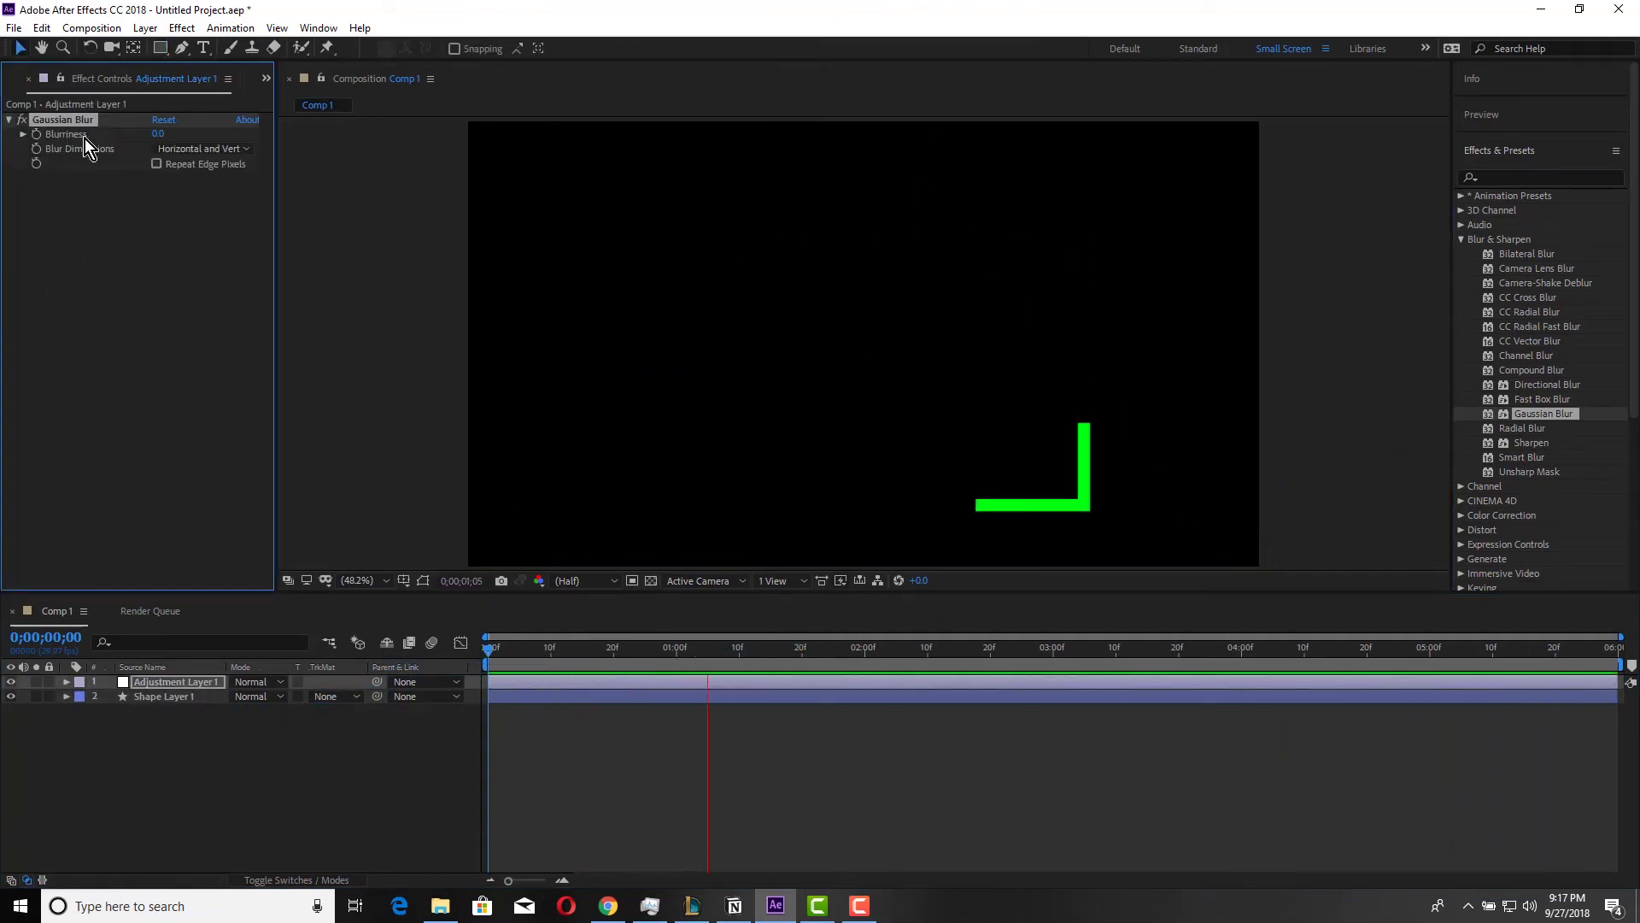
{"action": "left_click_drag", "start_coordinate": [158, 134], "coordinate": [410, 145]}
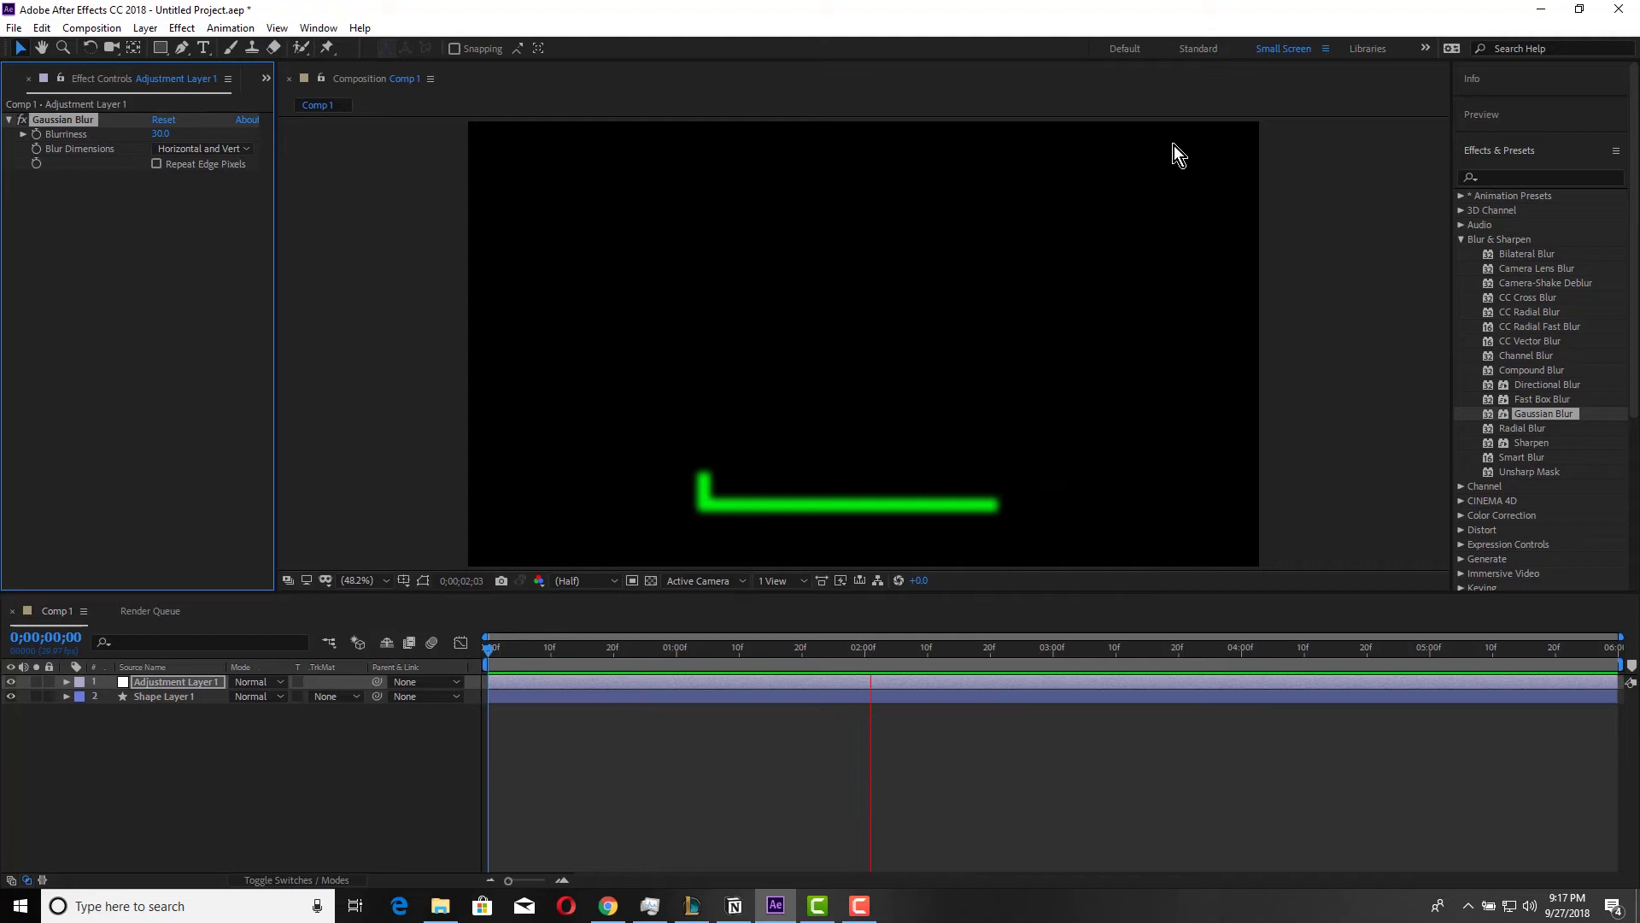
{"action": "left_click", "coordinate": [1461, 240]}
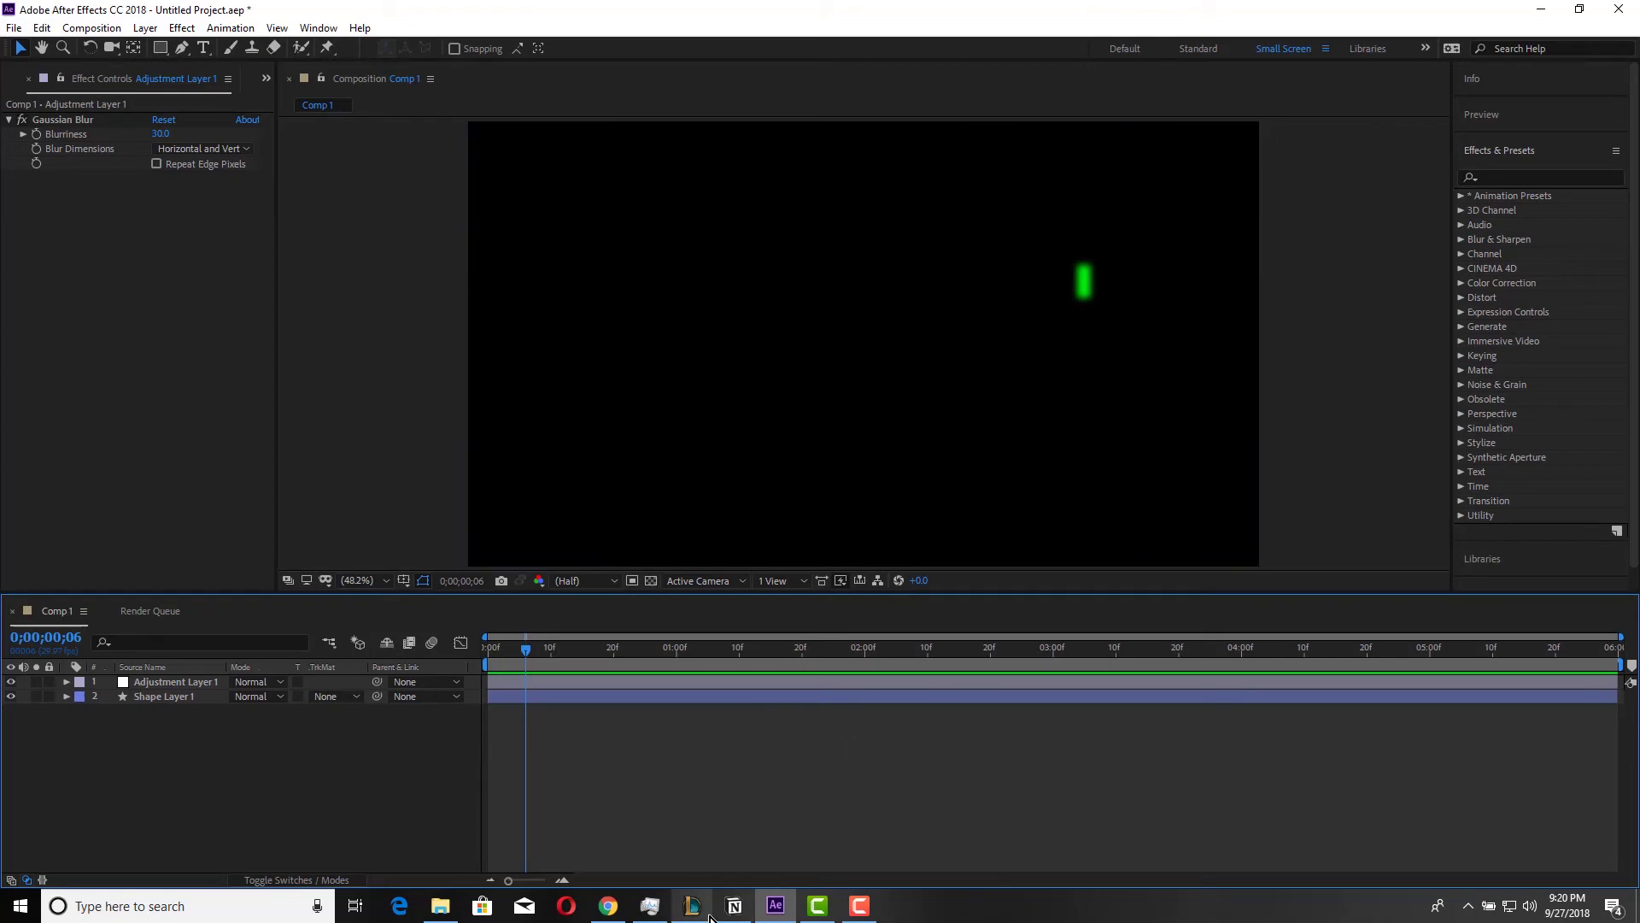
Drag Updraft diagram.jpg from the Documents folder into the Comp 1 timeline.
{"action": "mouse_move", "coordinate": [709, 917]}
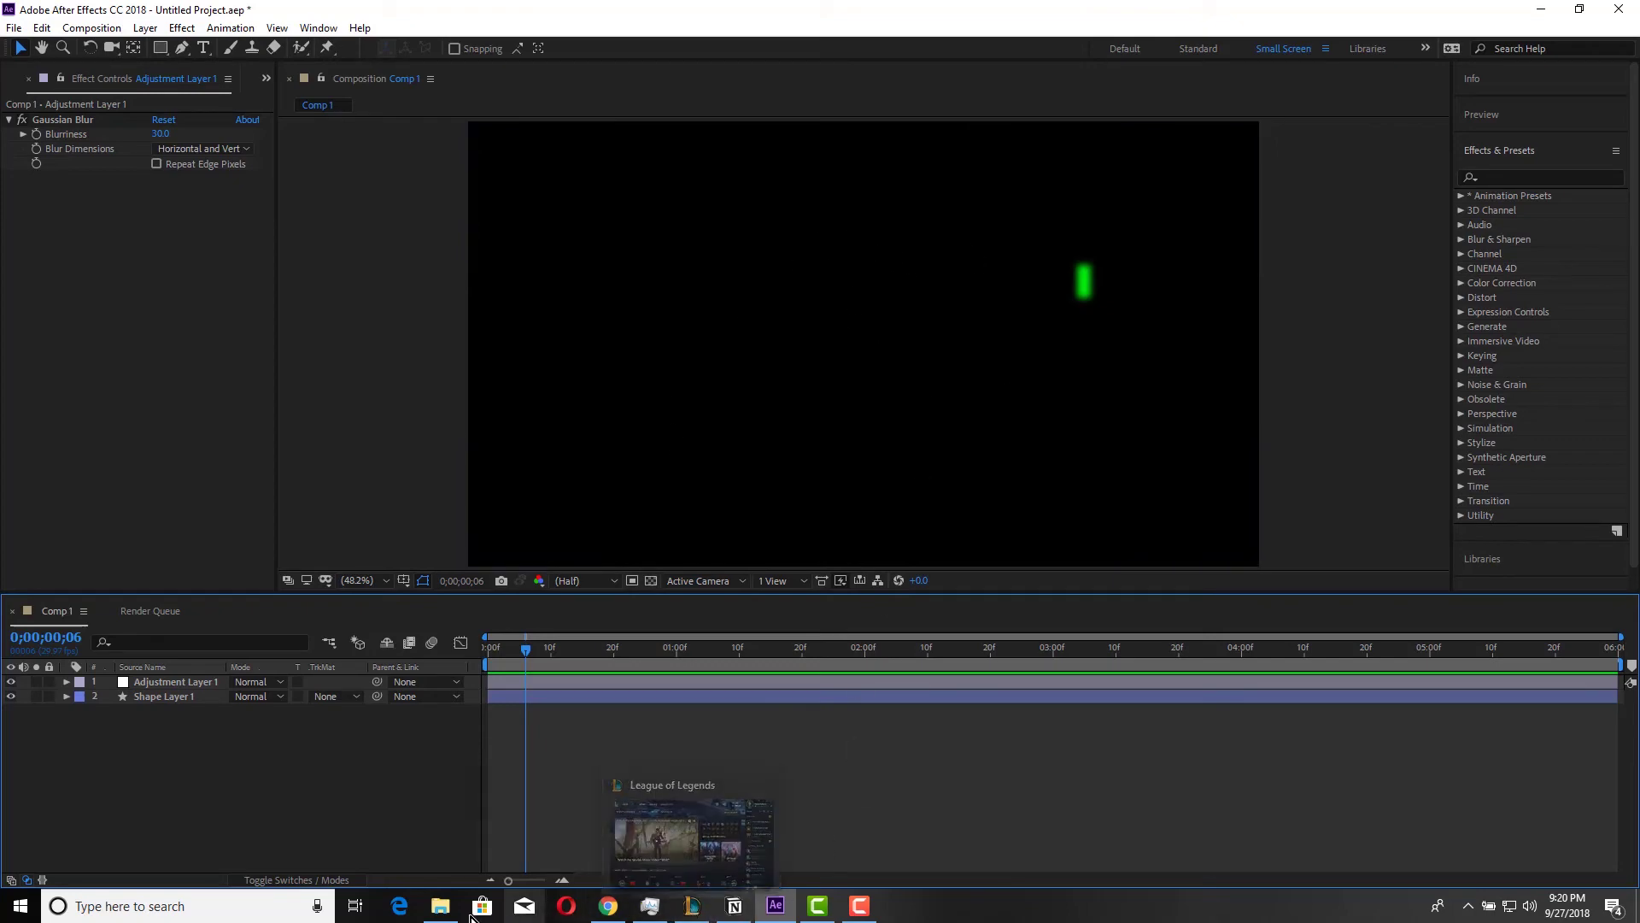
{"action": "left_click", "coordinate": [440, 906]}
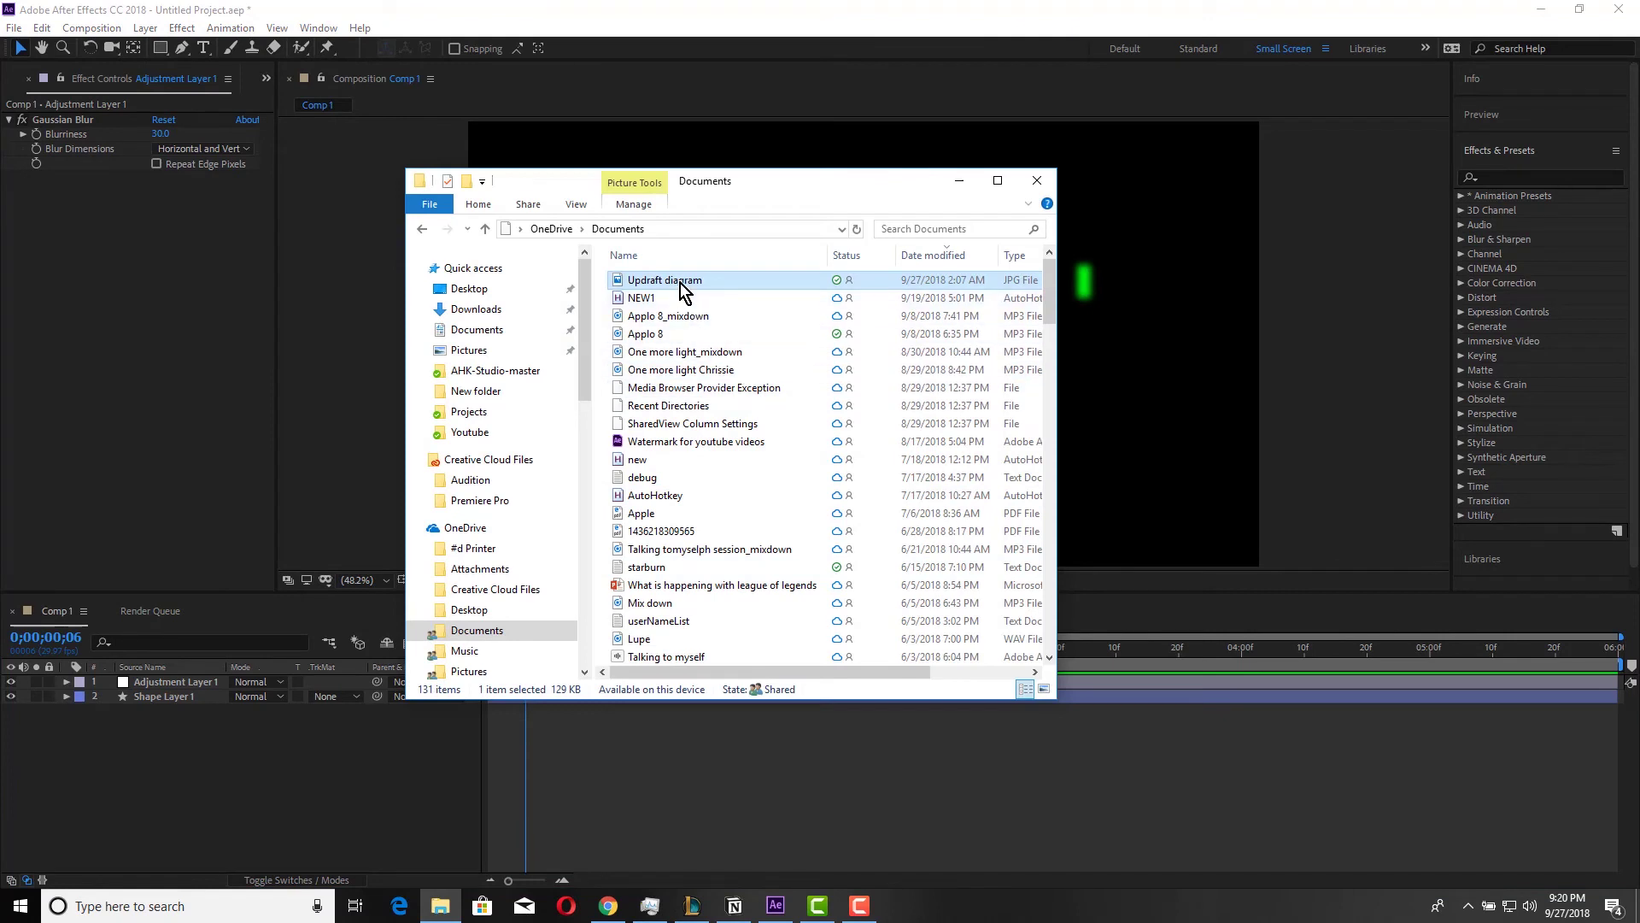
{"action": "left_click_drag", "start_coordinate": [680, 284], "coordinate": [295, 817]}
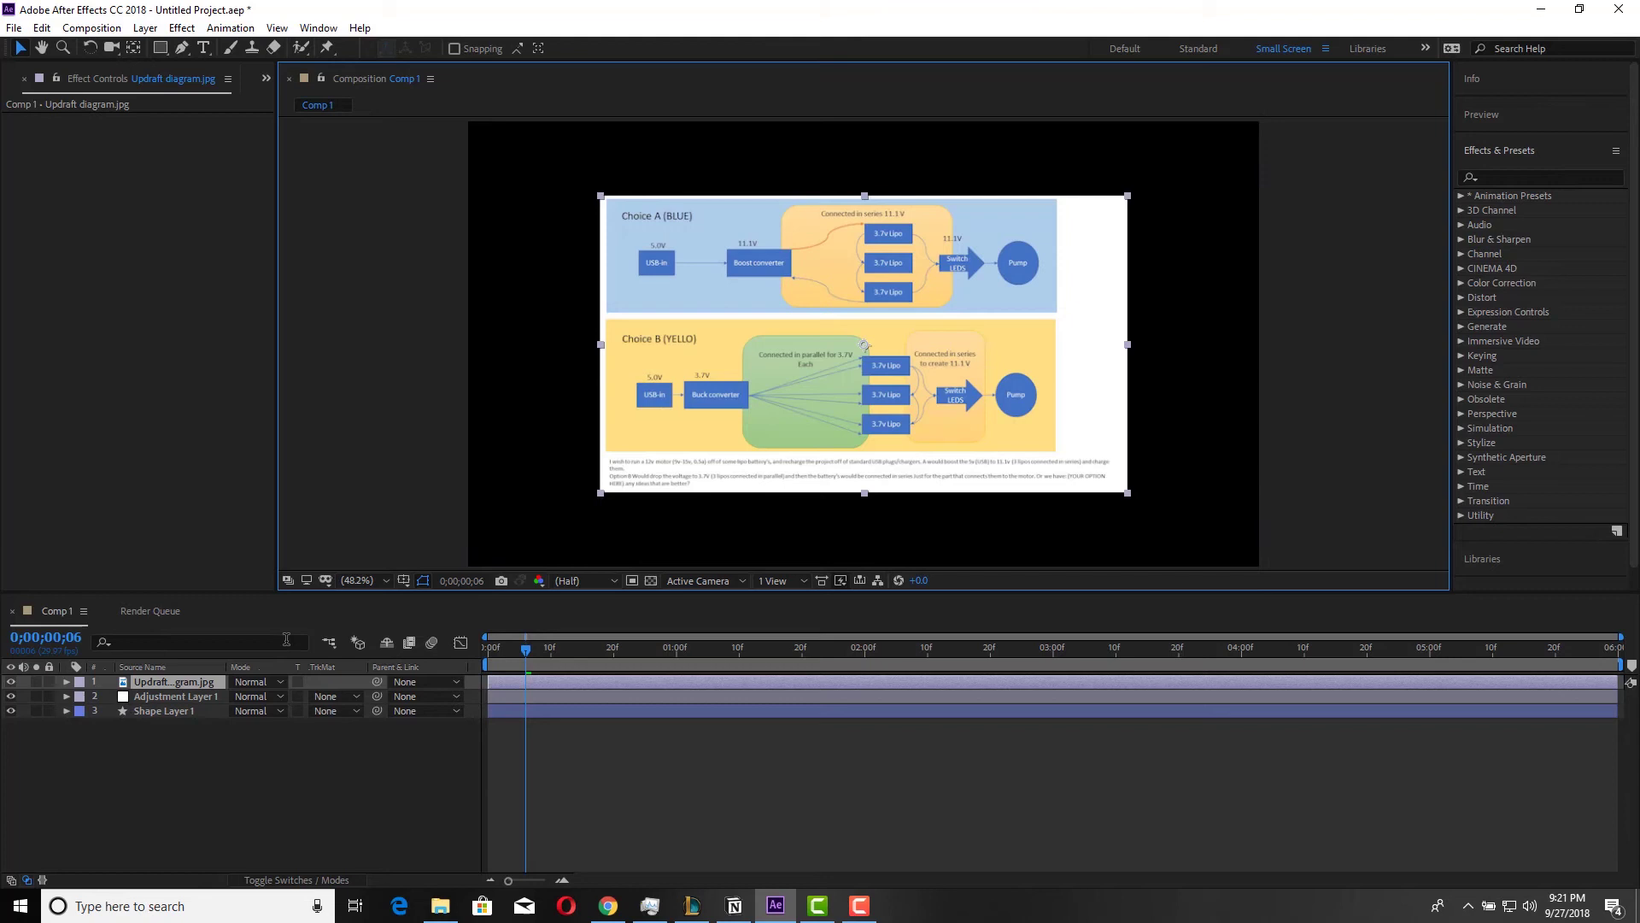
Move the diagram image to the bottom of the layer stack and hide the blur adjustment layer.
{"action": "left_click_drag", "start_coordinate": [166, 689], "coordinate": [166, 725]}
{"action": "left_click", "coordinate": [155, 698]}
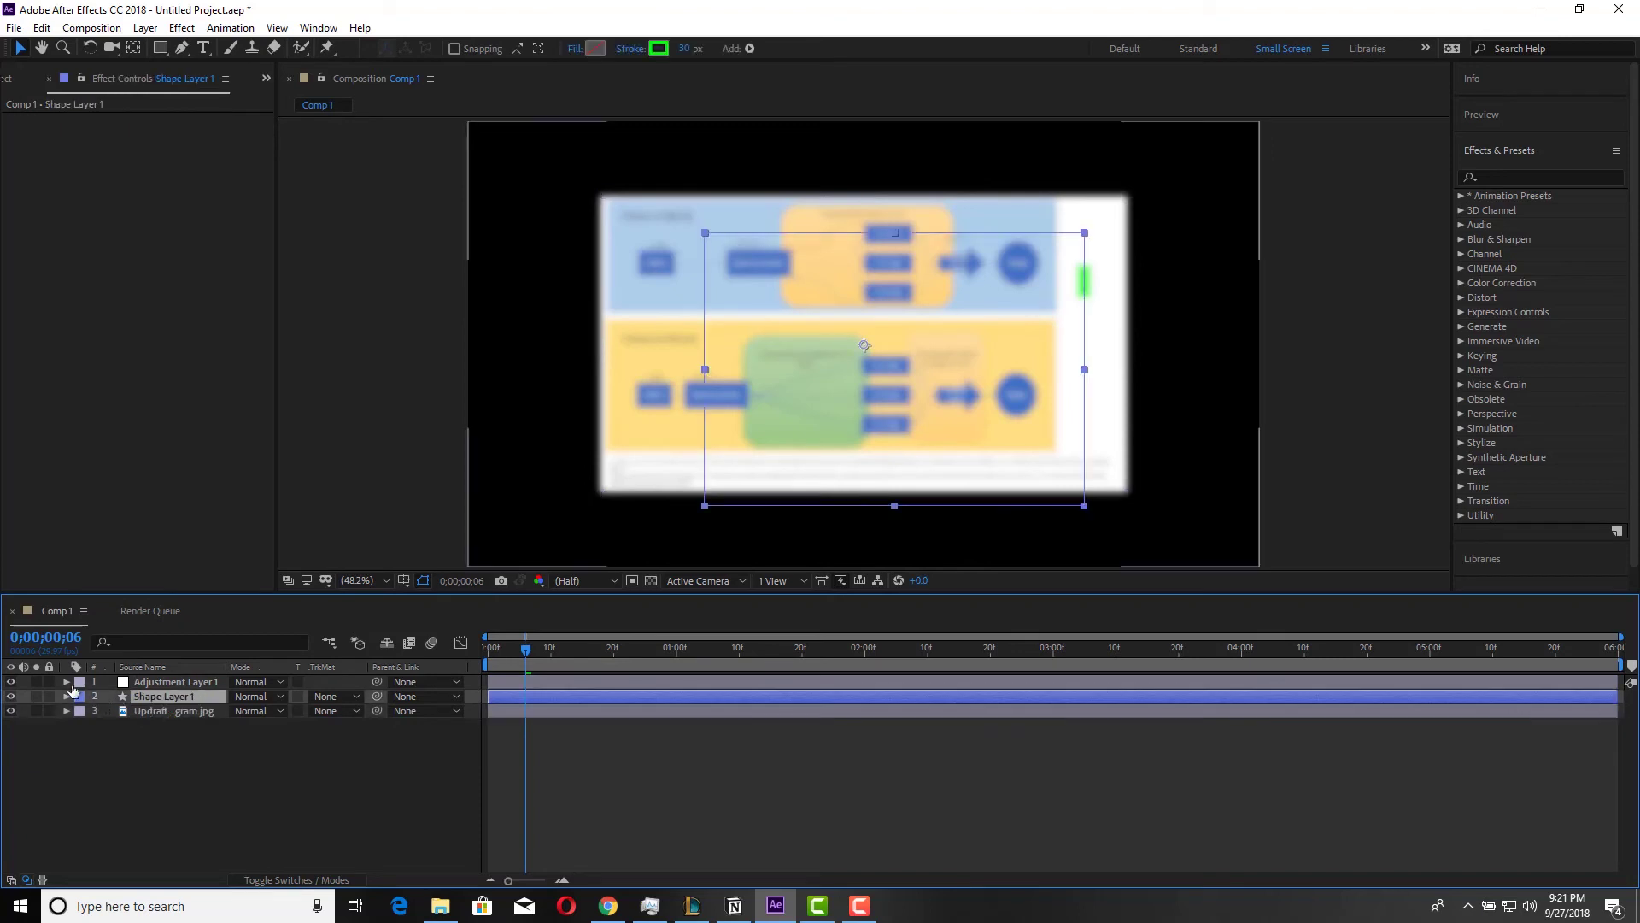
{"action": "left_click", "coordinate": [12, 683]}
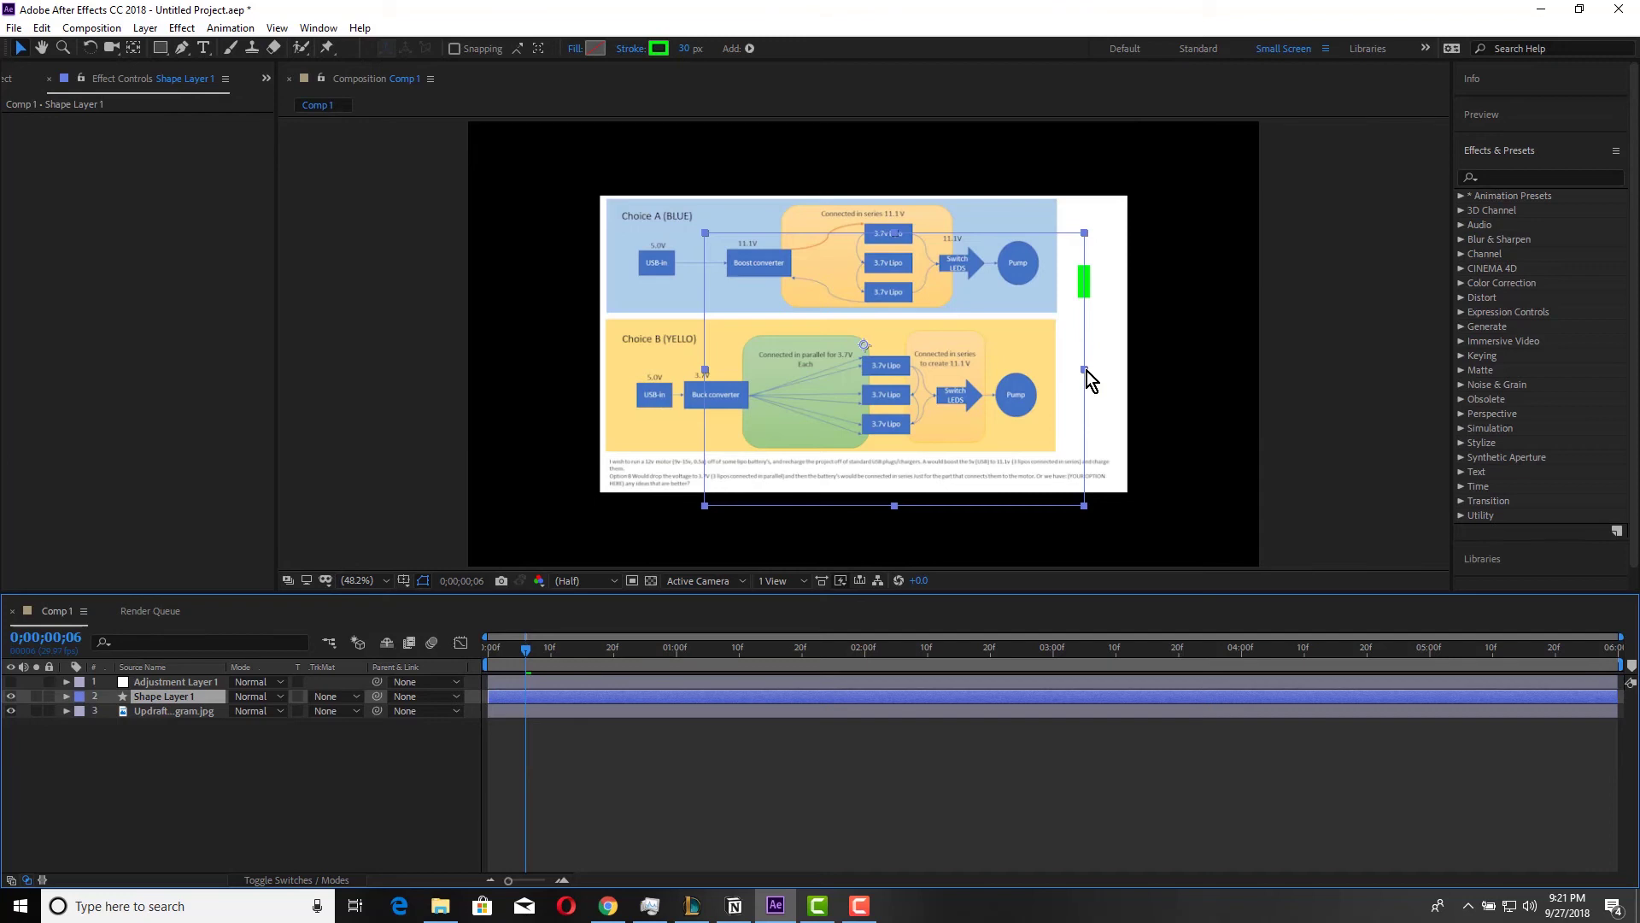
Resize and reposition the green rectangle so it frames the diagram's panels.
{"action": "left_click_drag", "start_coordinate": [1086, 370], "coordinate": [1129, 372]}
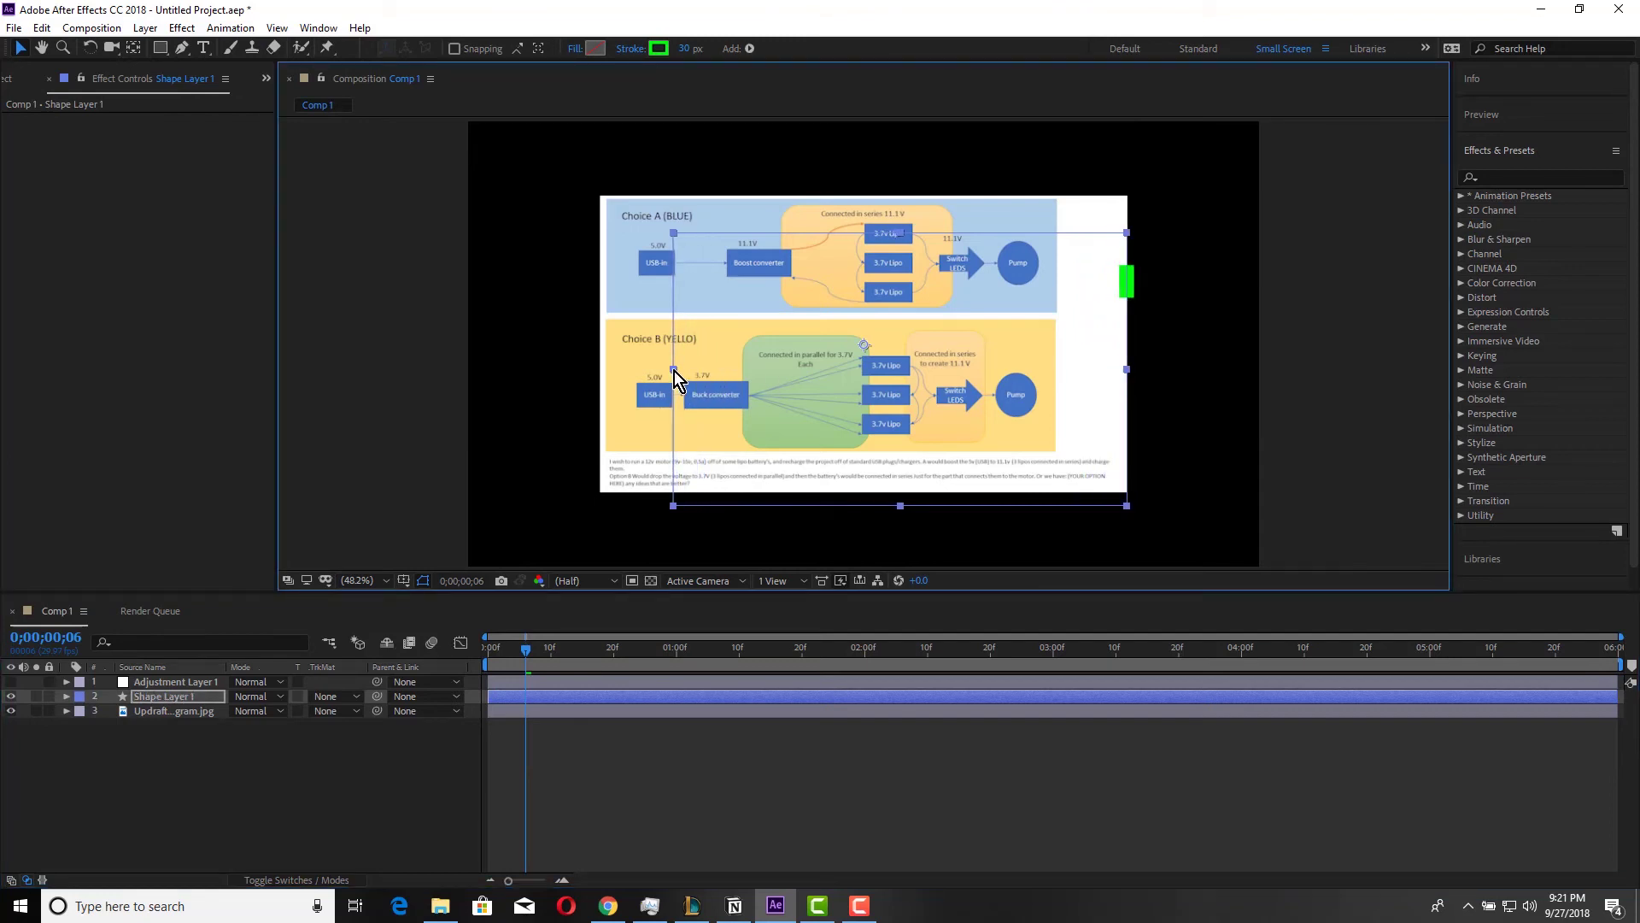
{"action": "left_click_drag", "start_coordinate": [674, 371], "coordinate": [599, 373]}
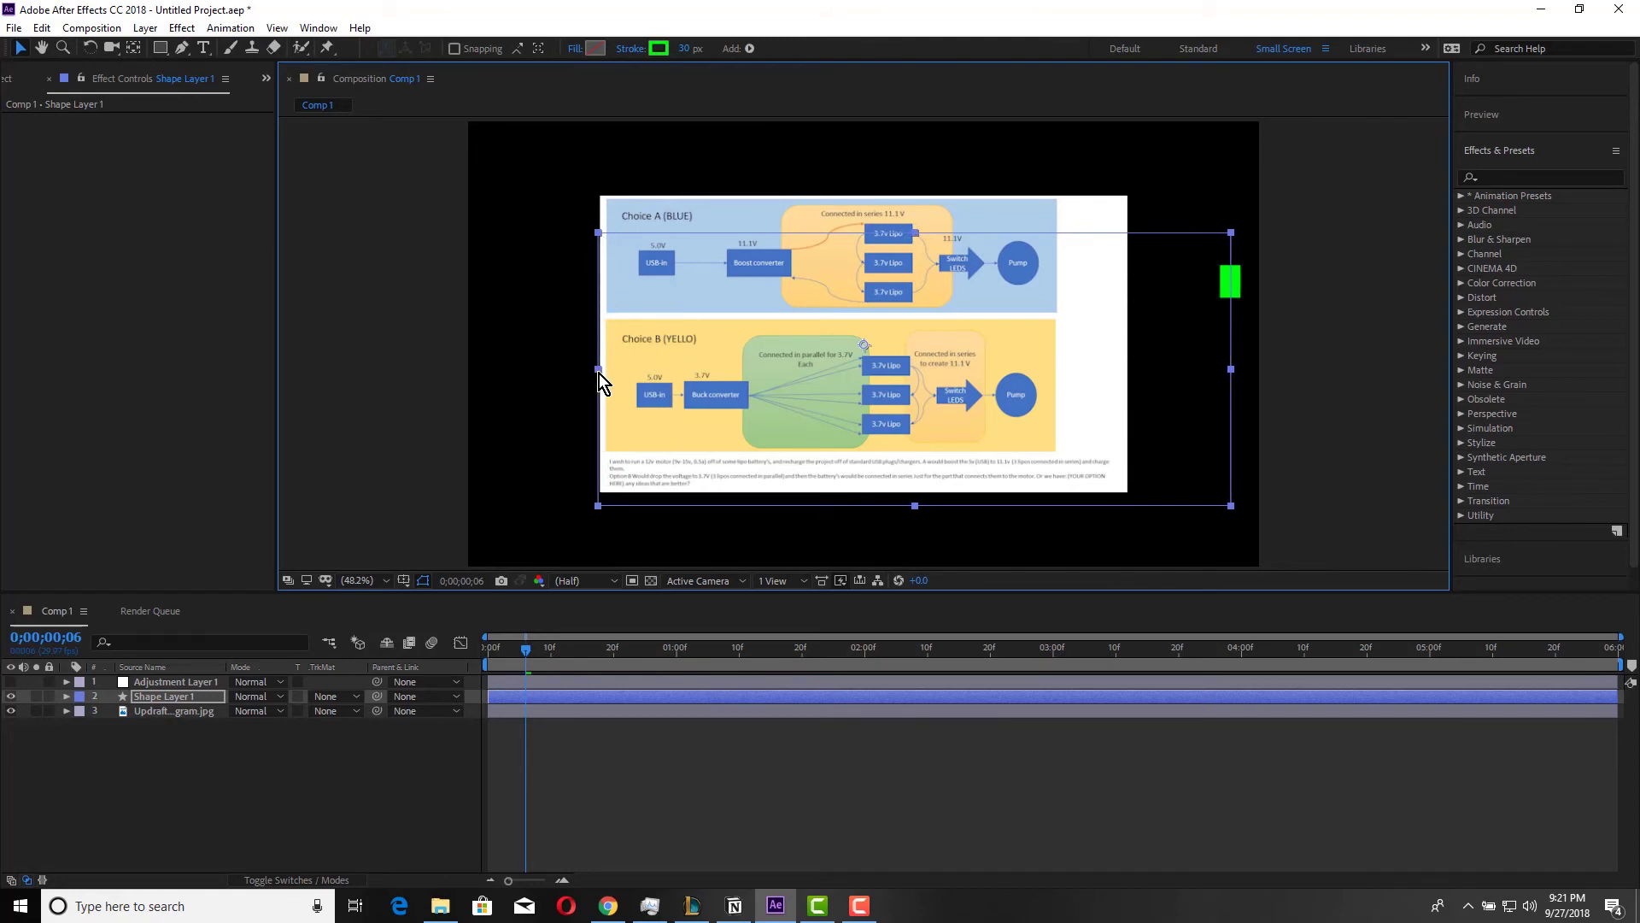
{"action": "left_click_drag", "start_coordinate": [600, 241], "coordinate": [602, 201]}
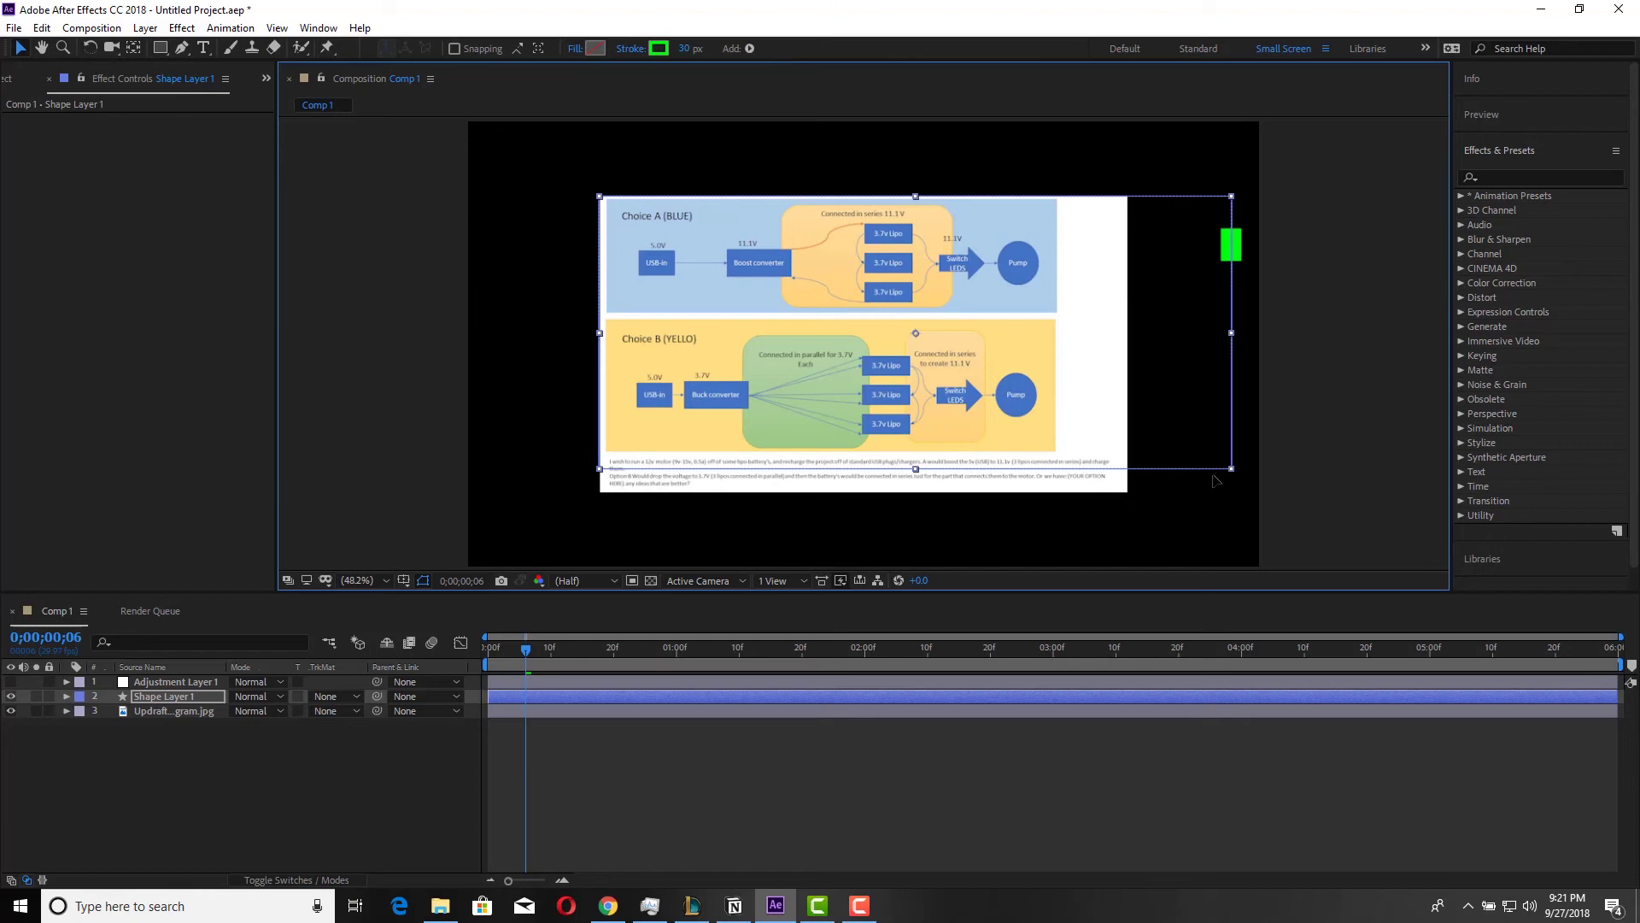
{"action": "left_click_drag", "start_coordinate": [1232, 474], "coordinate": [1129, 499]}
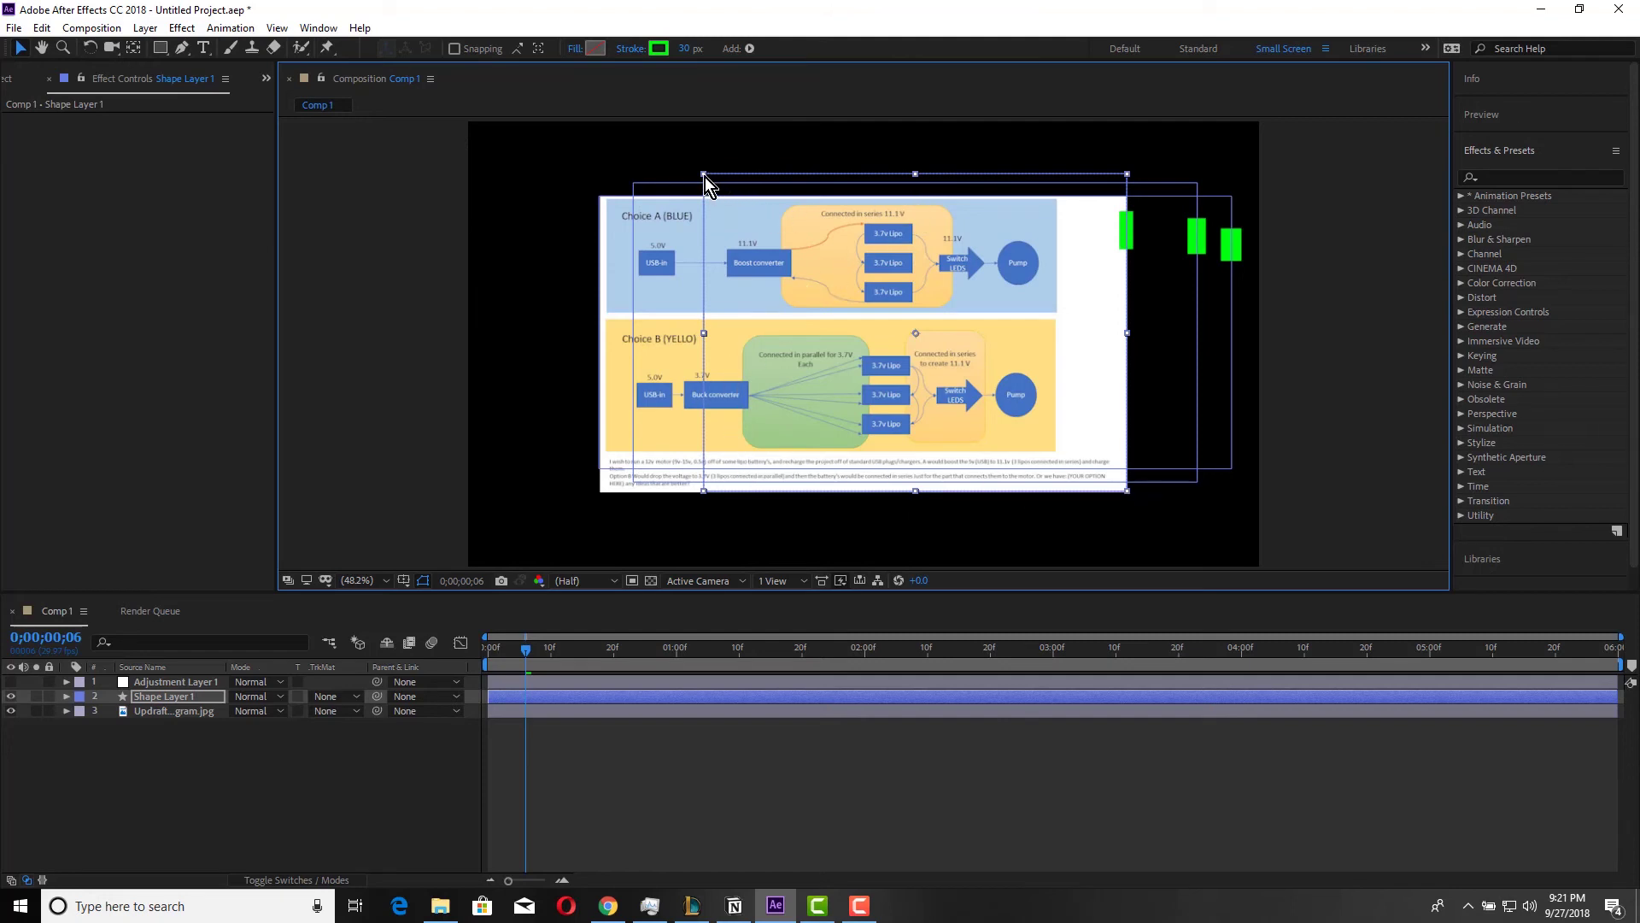
{"action": "left_click_drag", "start_coordinate": [705, 177], "coordinate": [682, 181]}
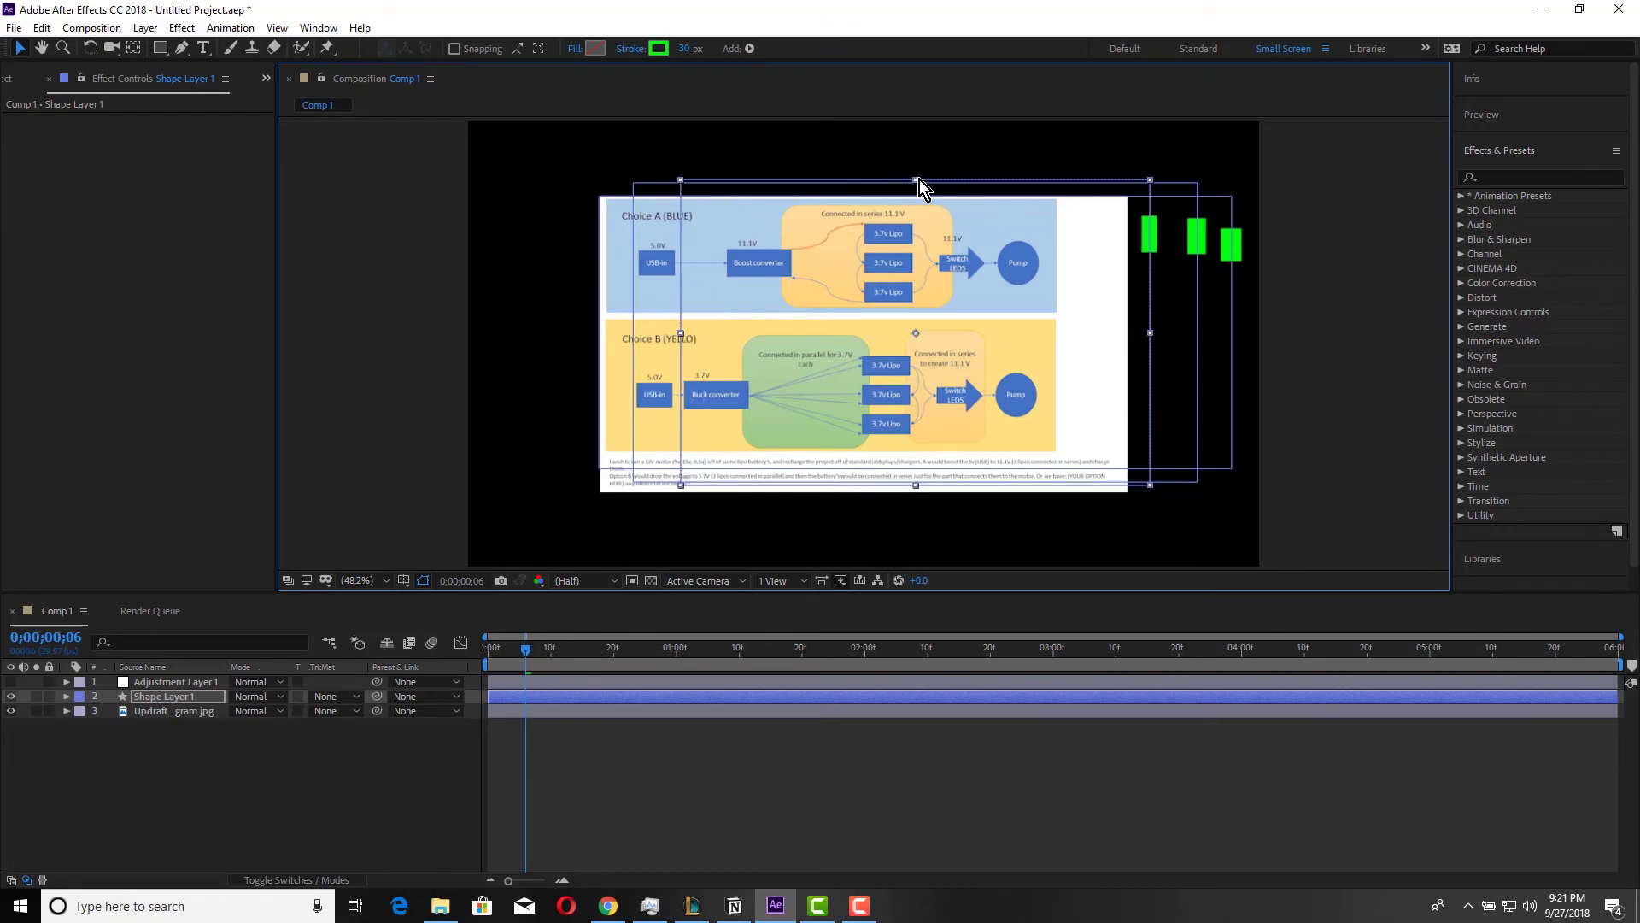
{"action": "left_click_drag", "start_coordinate": [918, 182], "coordinate": [915, 175]}
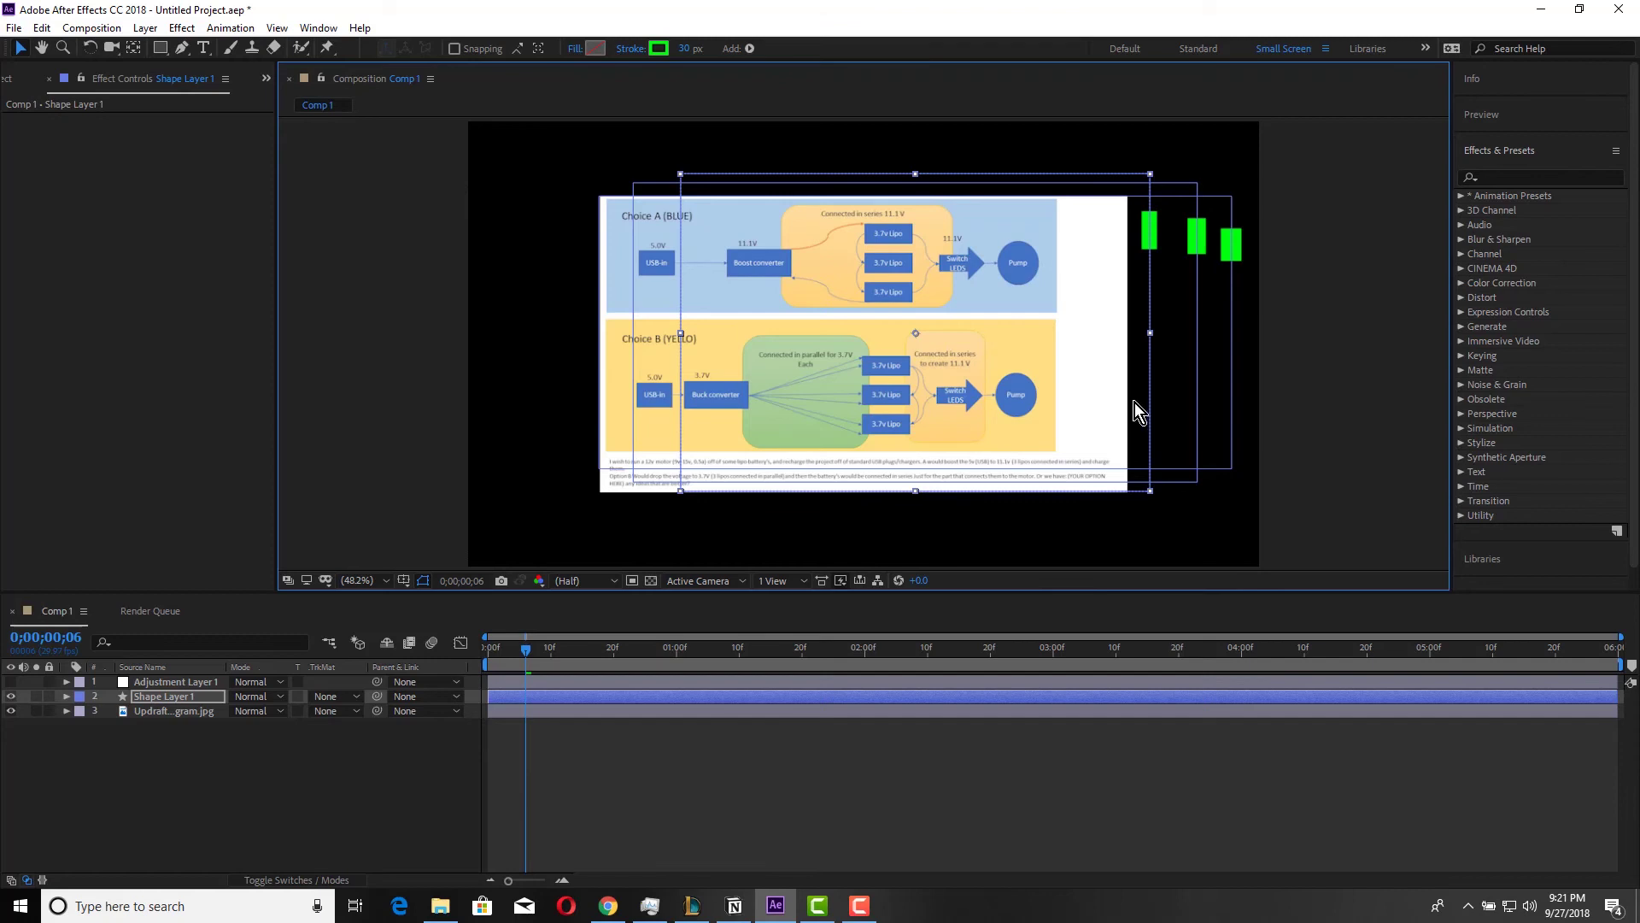
{"action": "left_click_drag", "start_coordinate": [1152, 335], "coordinate": [1117, 335]}
{"action": "left_click_drag", "start_coordinate": [951, 339], "coordinate": [890, 343]}
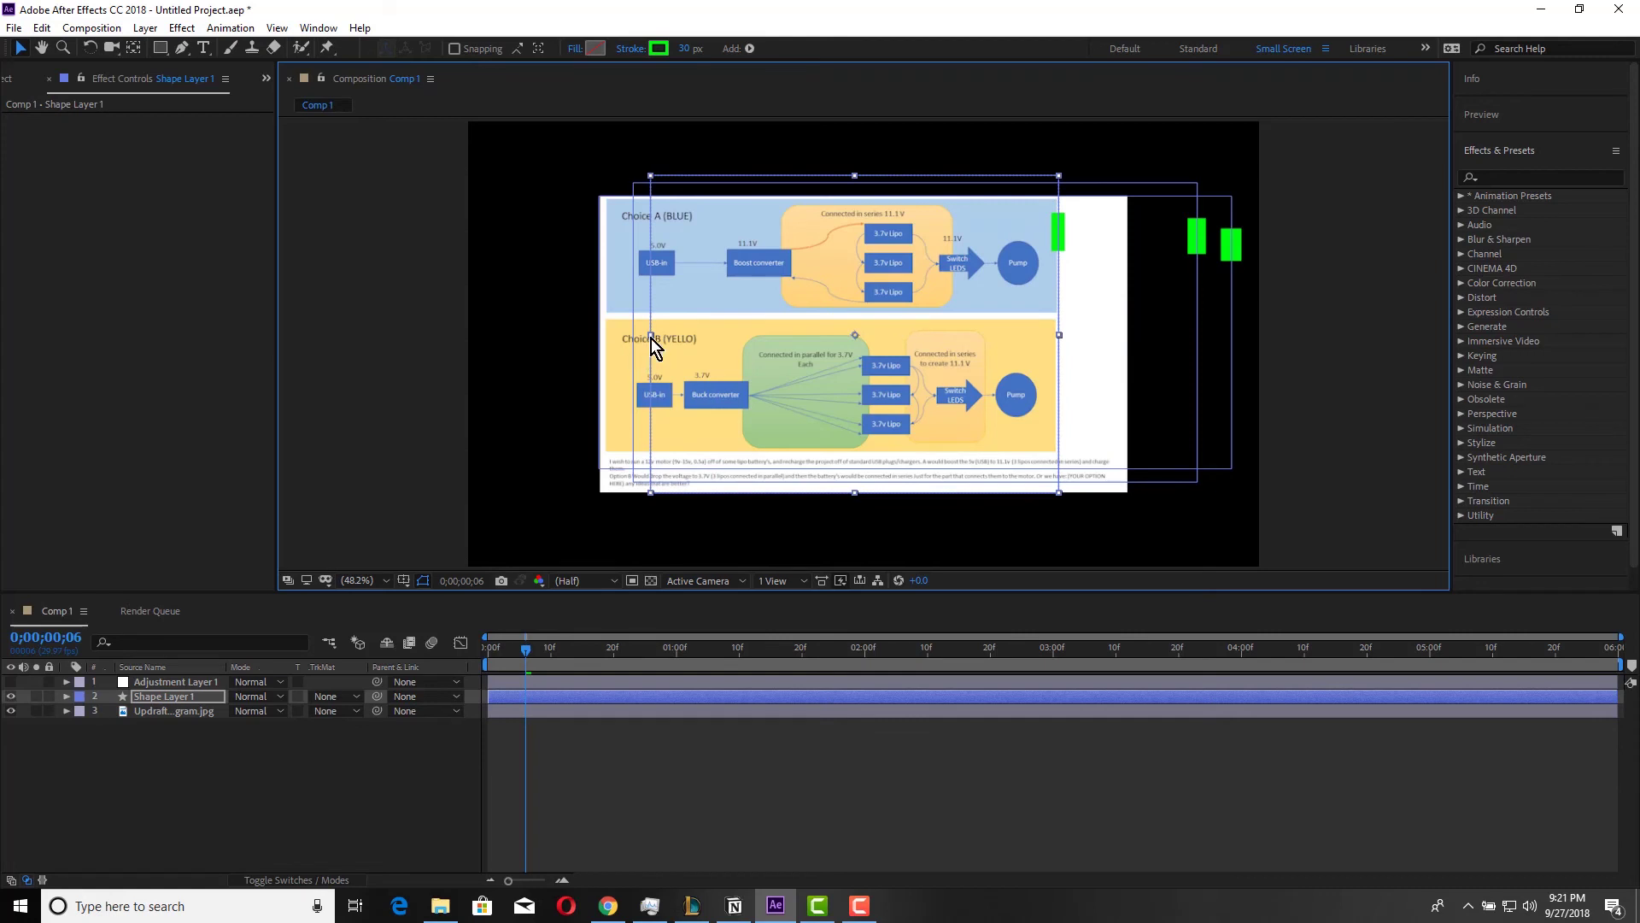
{"action": "left_click_drag", "start_coordinate": [651, 336], "coordinate": [619, 340]}
Preview the stroke animation, toggle shape layer visibility, and hide the diagram image.
{"action": "key", "text": "space"}
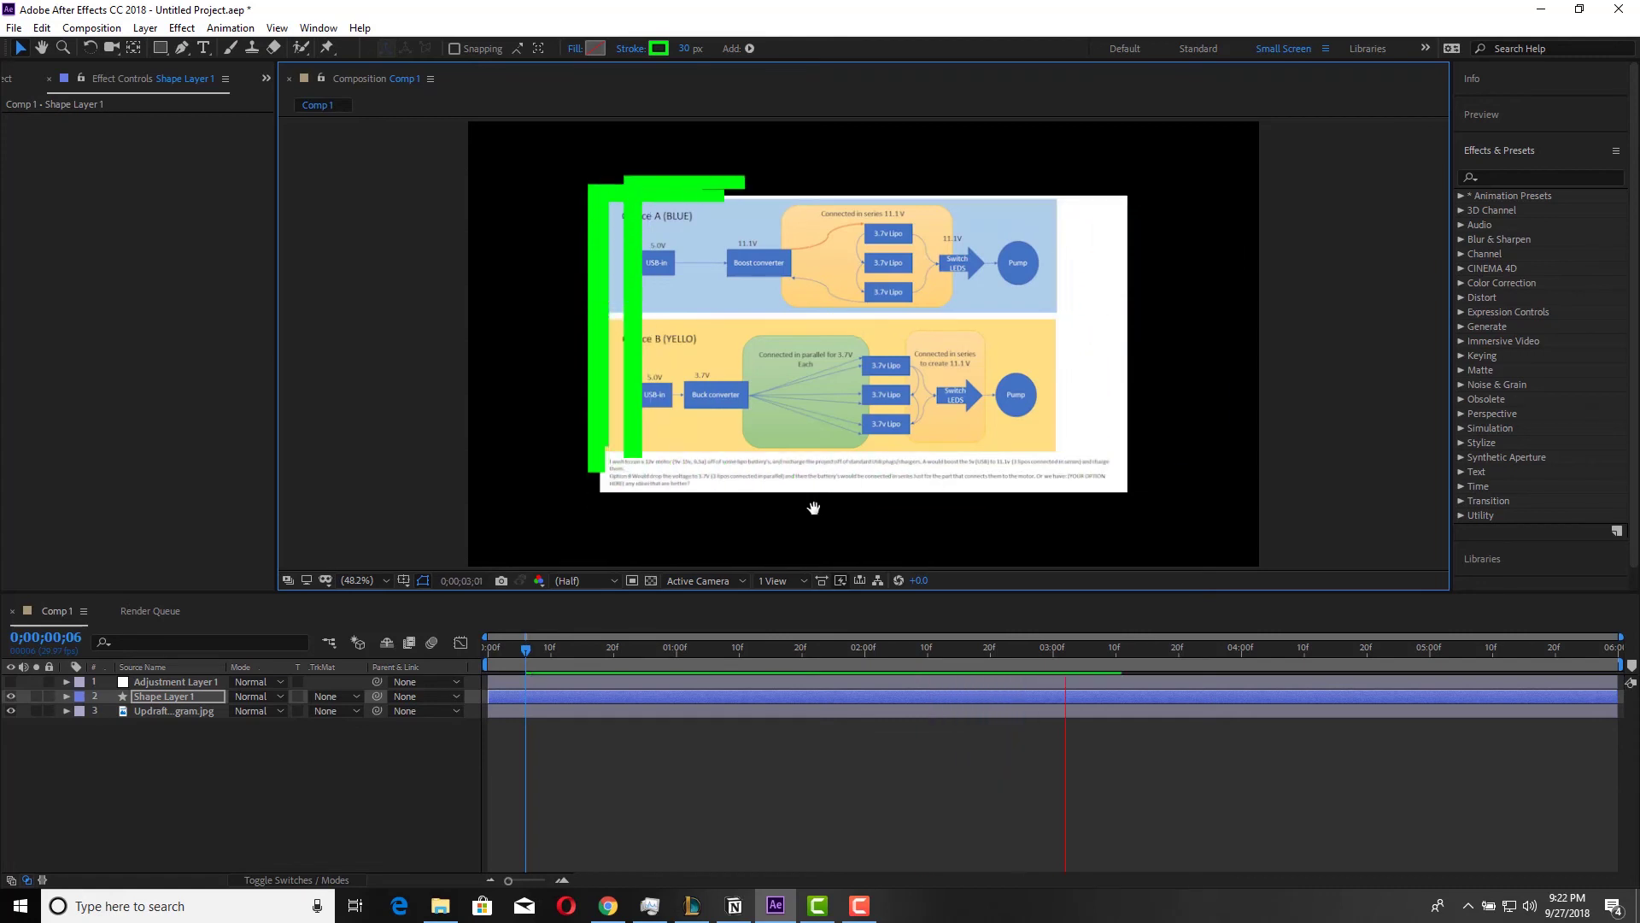
{"action": "left_click", "coordinate": [12, 697]}
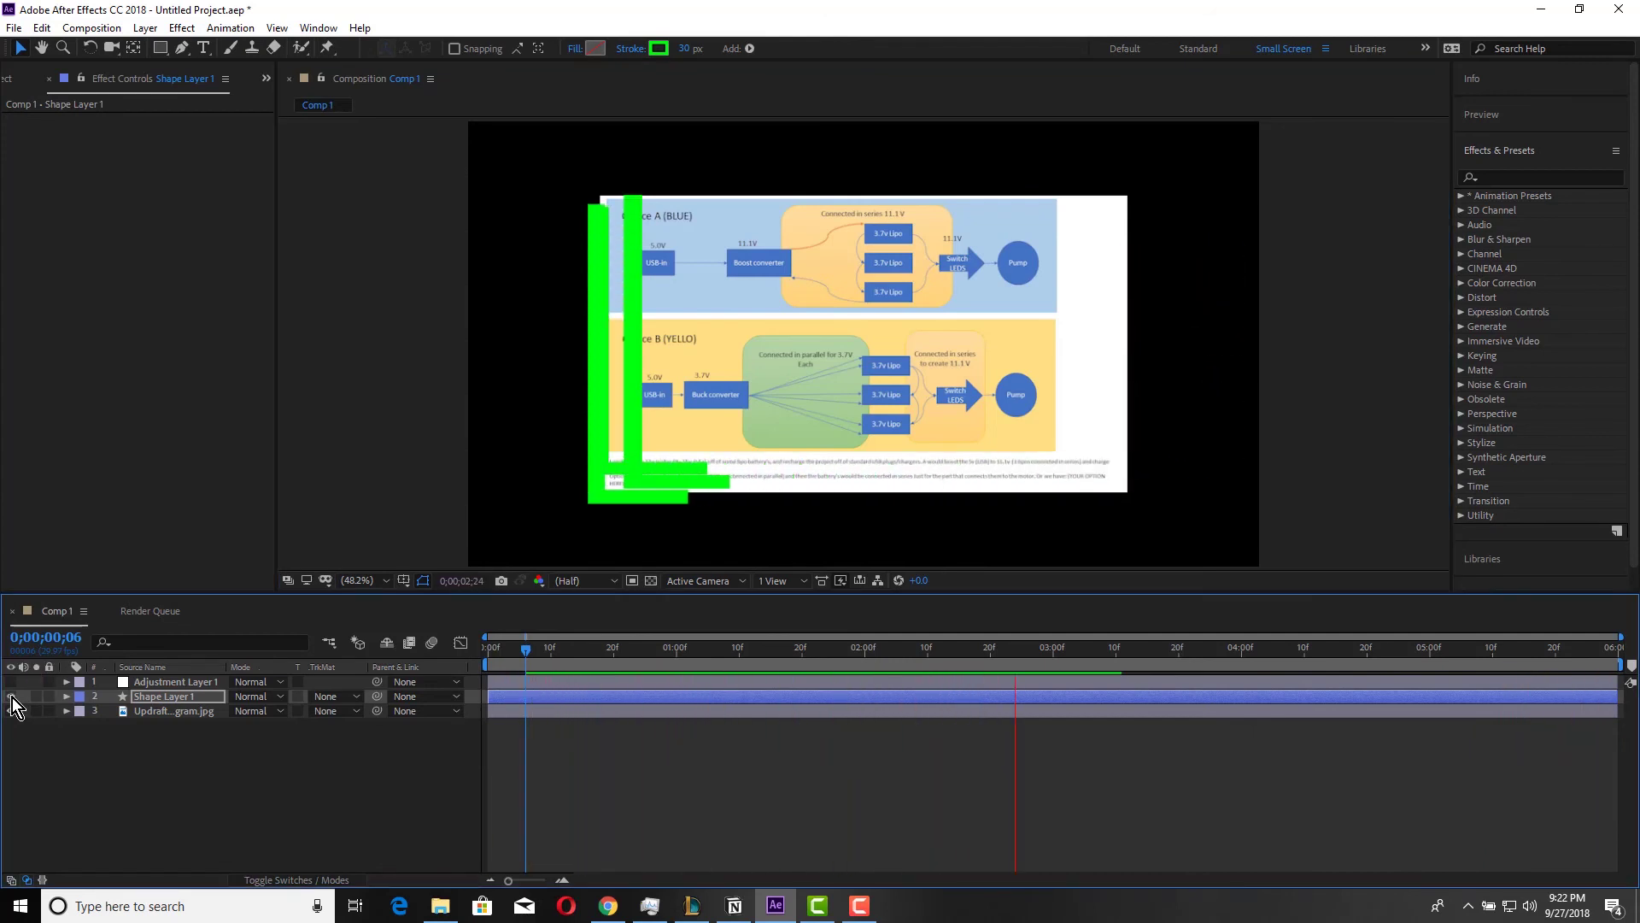
{"action": "key", "text": "space"}
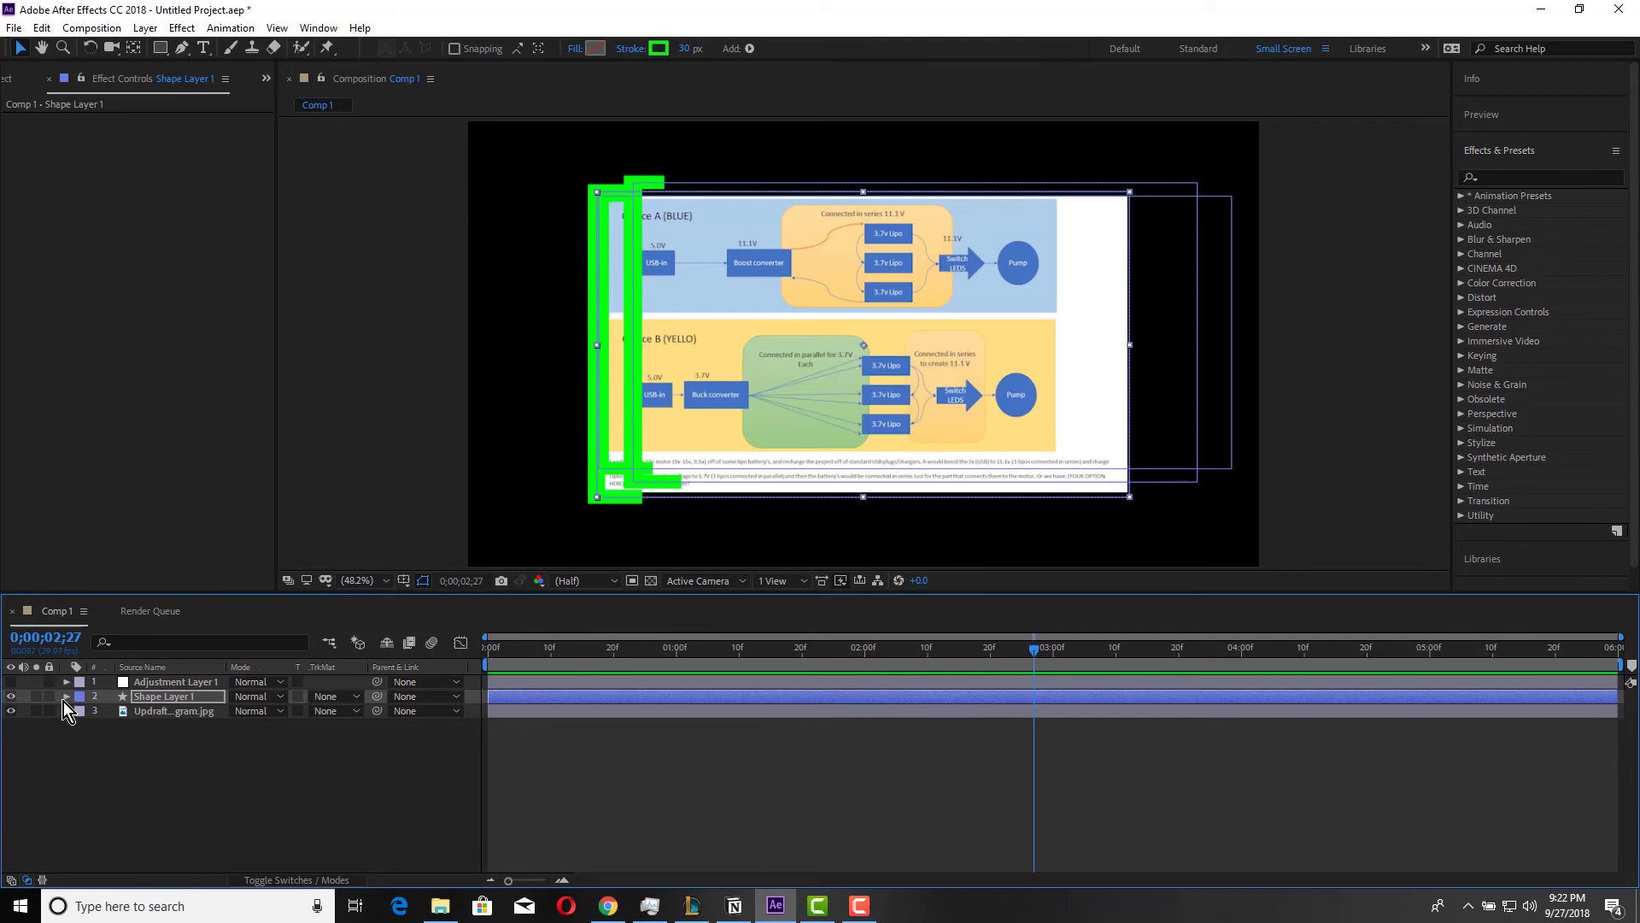
{"action": "left_click", "coordinate": [66, 697]}
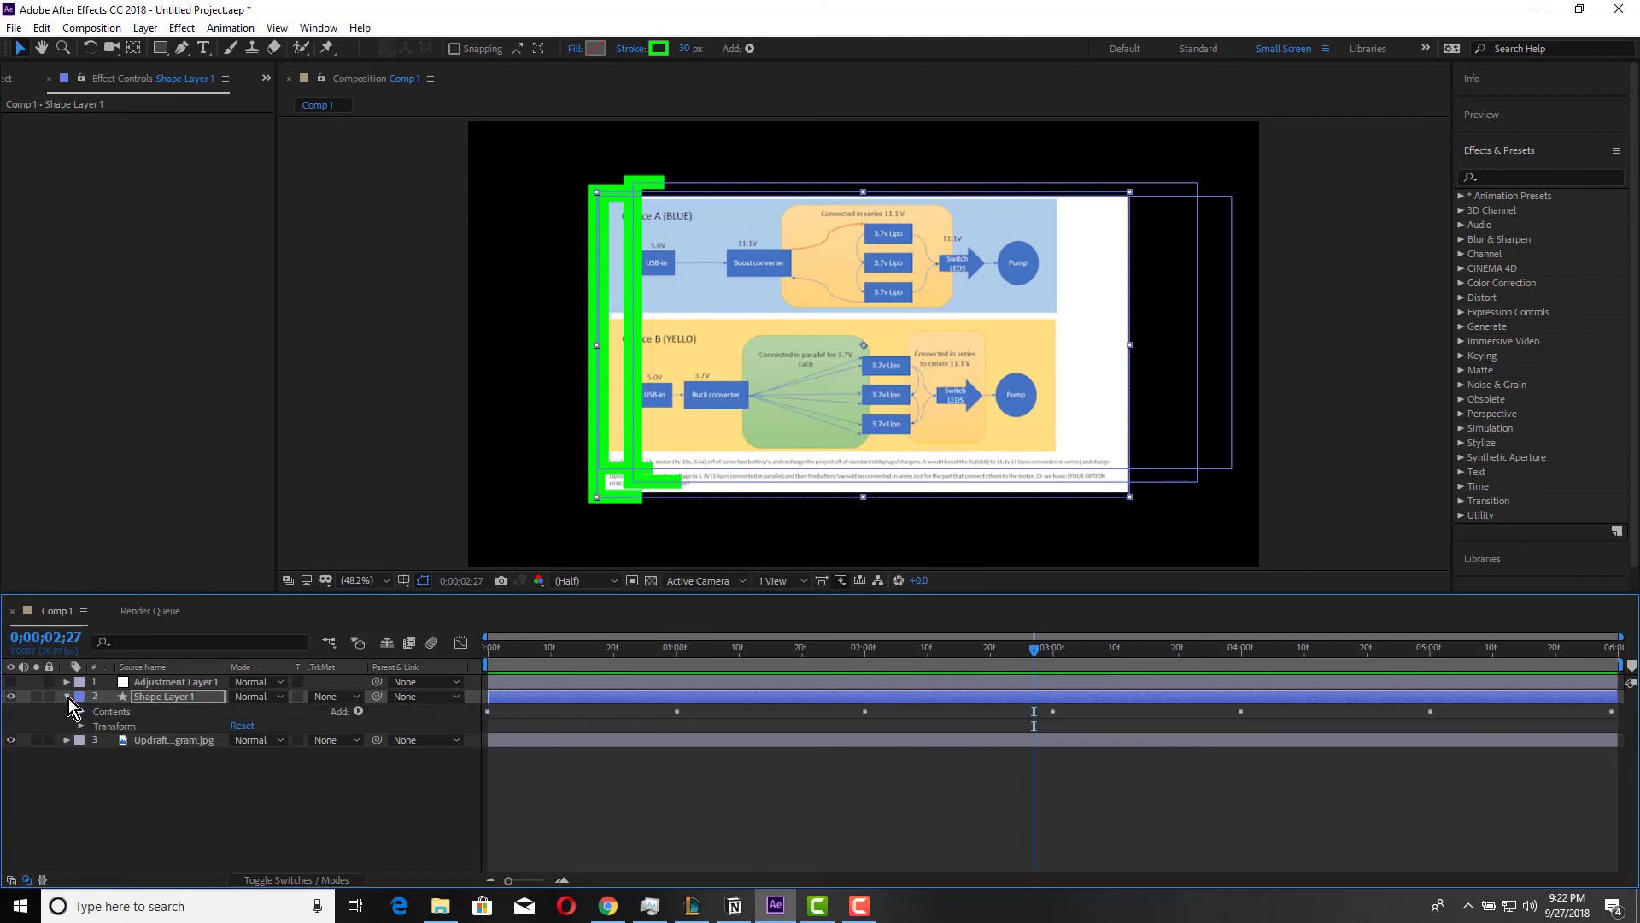
{"action": "left_click", "coordinate": [66, 697]}
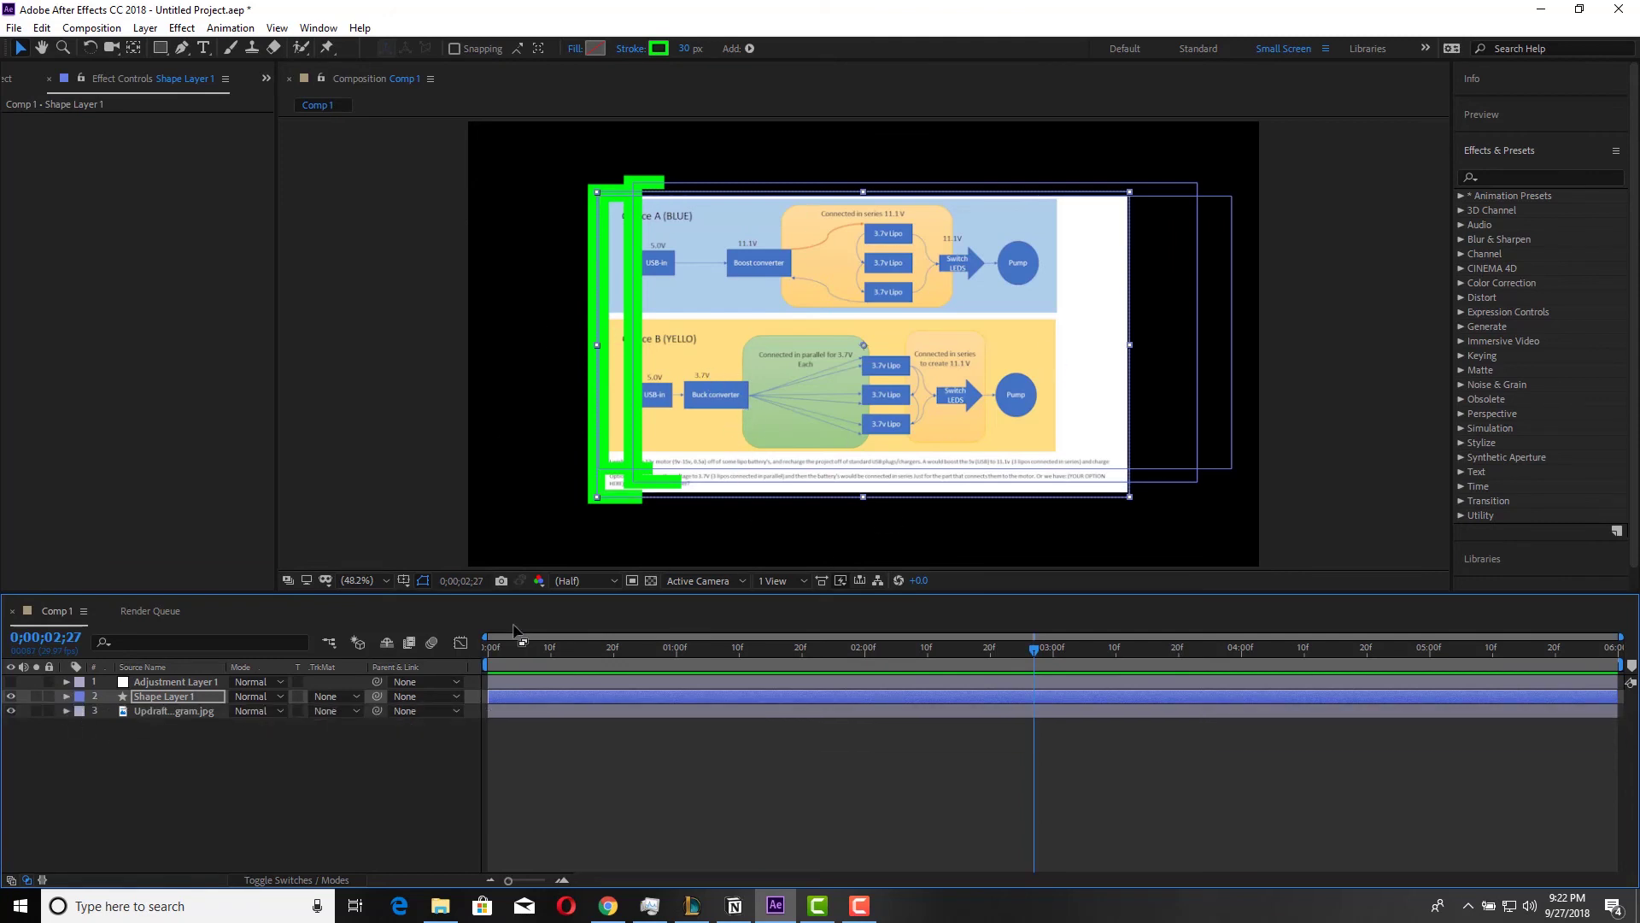
{"action": "left_click", "coordinate": [11, 710]}
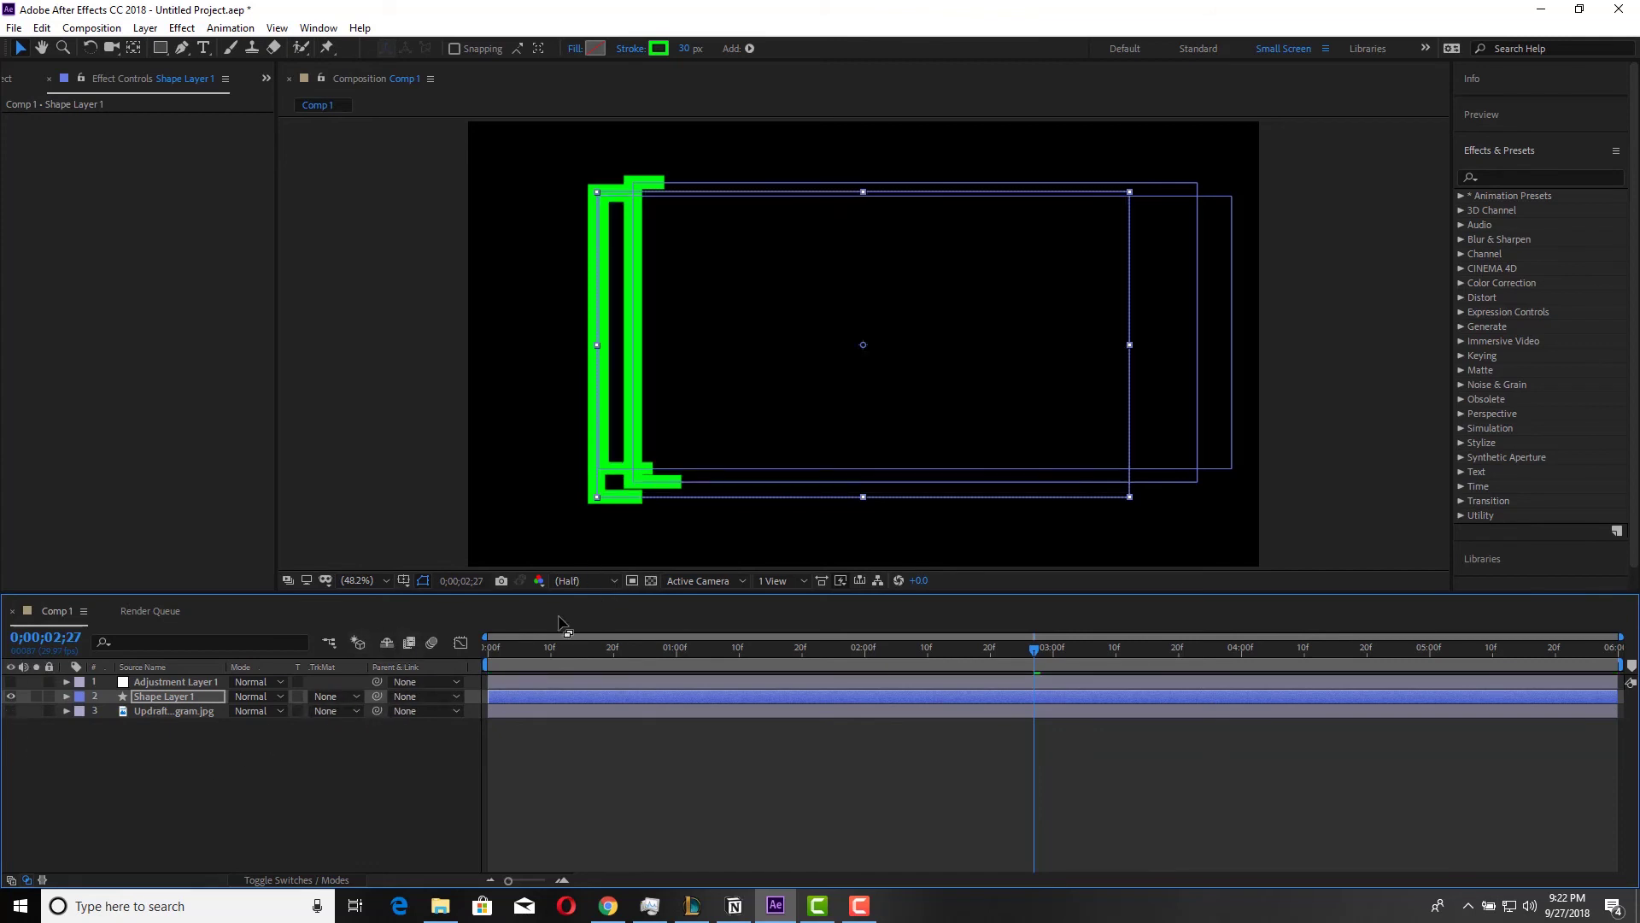
Step back through the latest rectangle edits to restore its earlier wider shape.
{"action": "key", "text": "ctrl+z"}
{"action": "key", "text": "ctrl+z"}
{"action": "key", "text": "ctrl+z"}
{"action": "key", "text": "ctrl+z"}
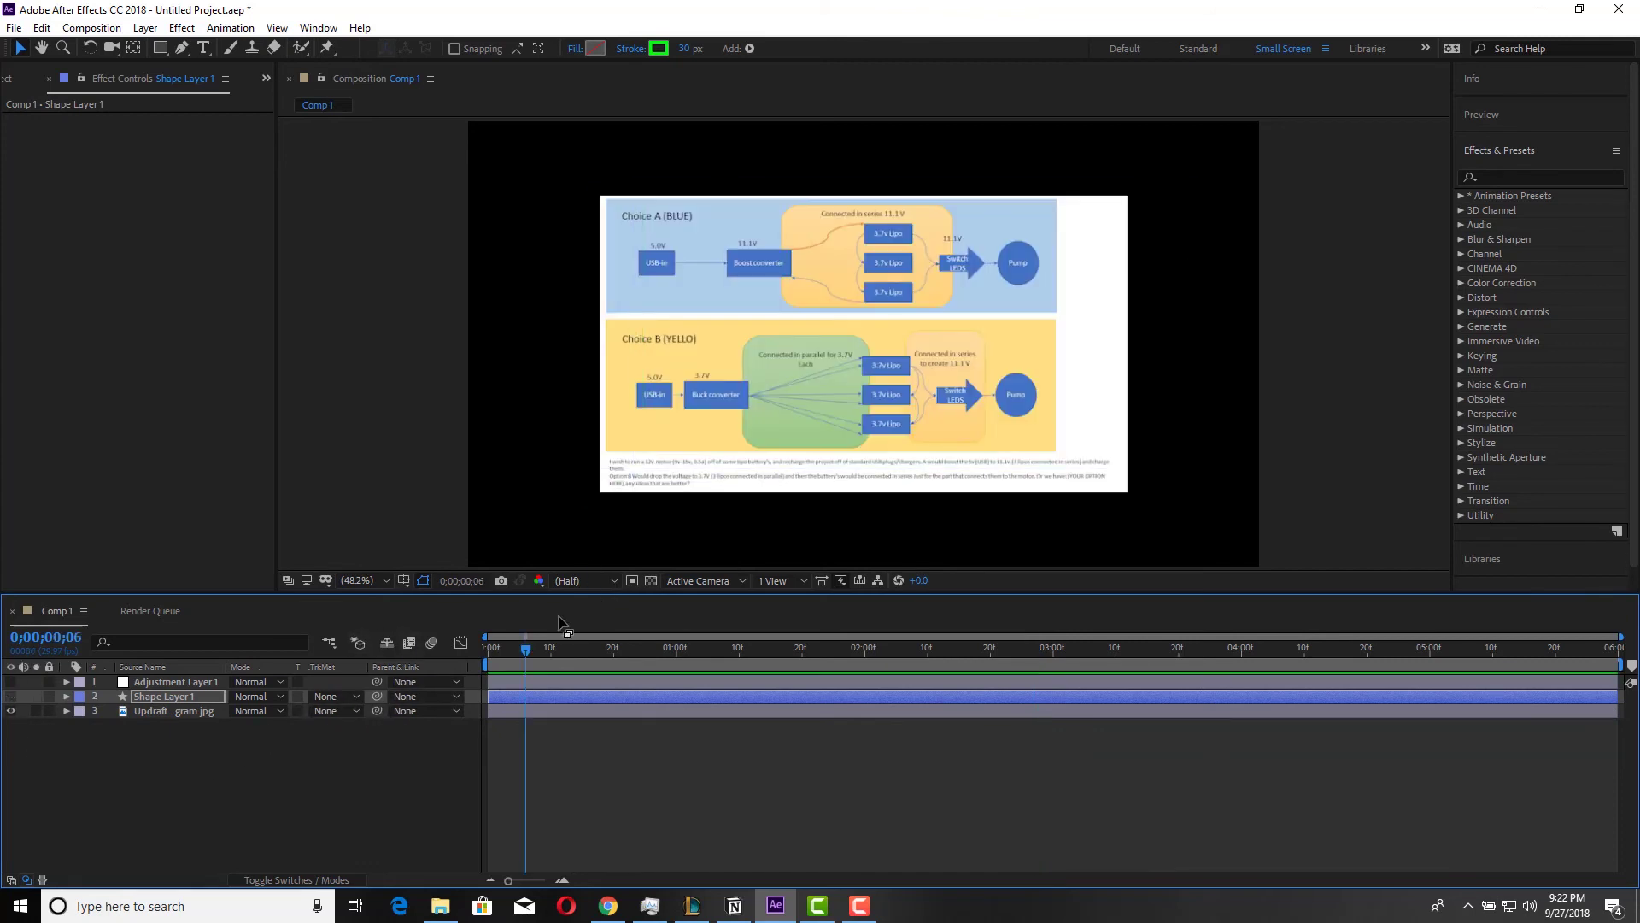
{"action": "key", "text": "ctrl+shift+z"}
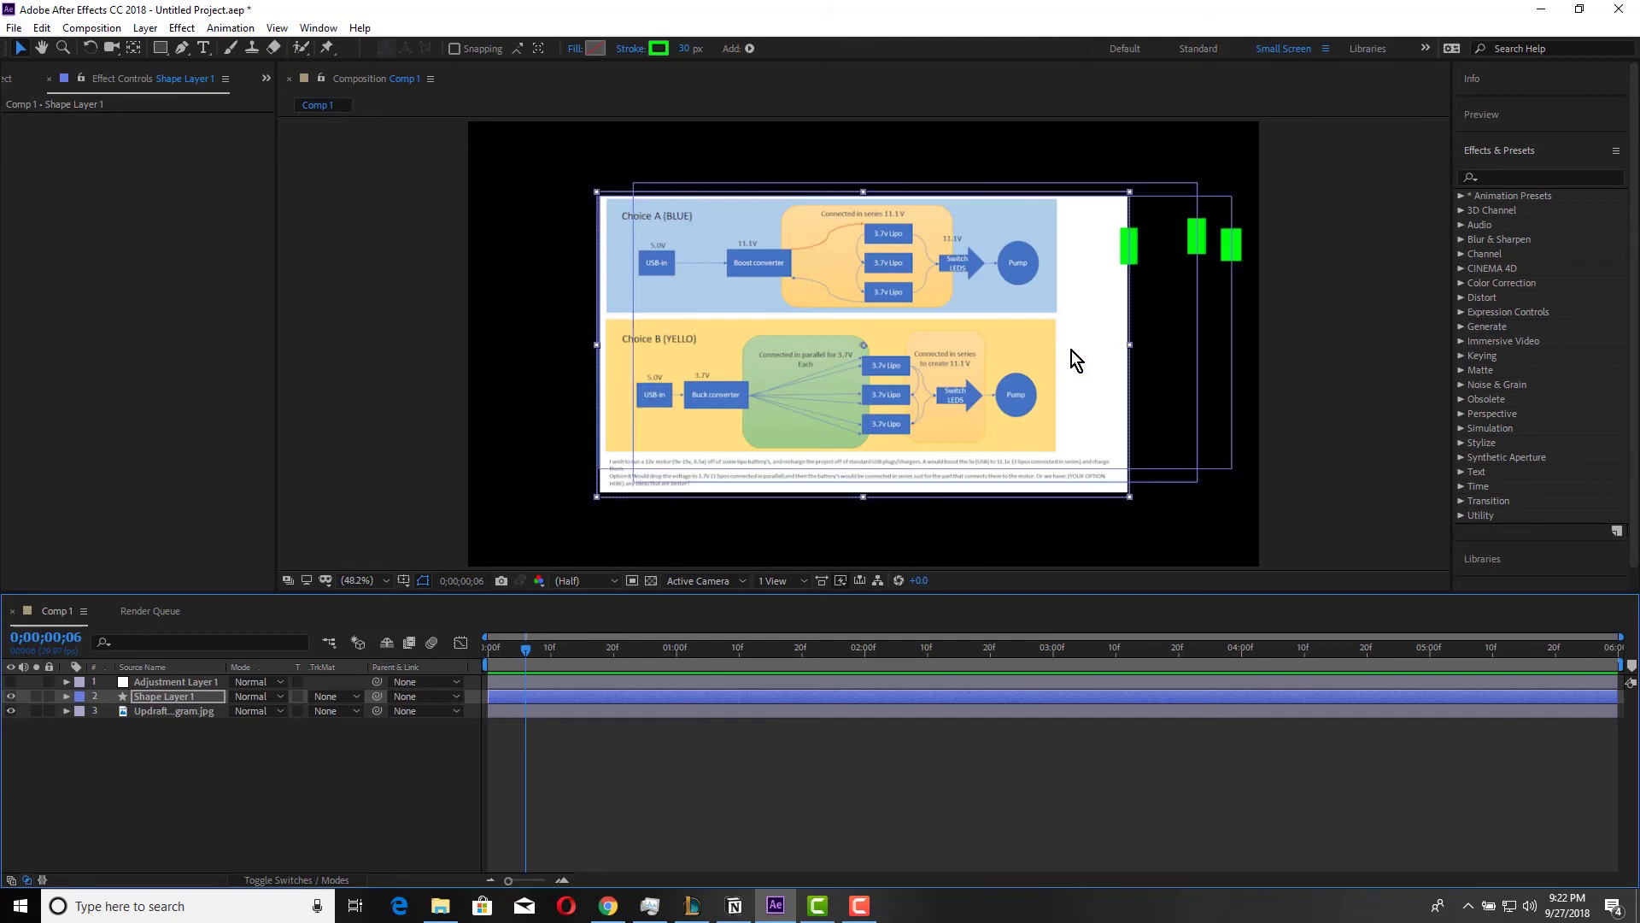
{"action": "key", "text": "ctrl+shift+z"}
{"action": "key", "text": "ctrl+shift+z"}
{"action": "key", "text": "ctrl+shift+z"}
{"action": "key", "text": "ctrl+shift+z"}
{"action": "key", "text": "ctrl+shift+z"}
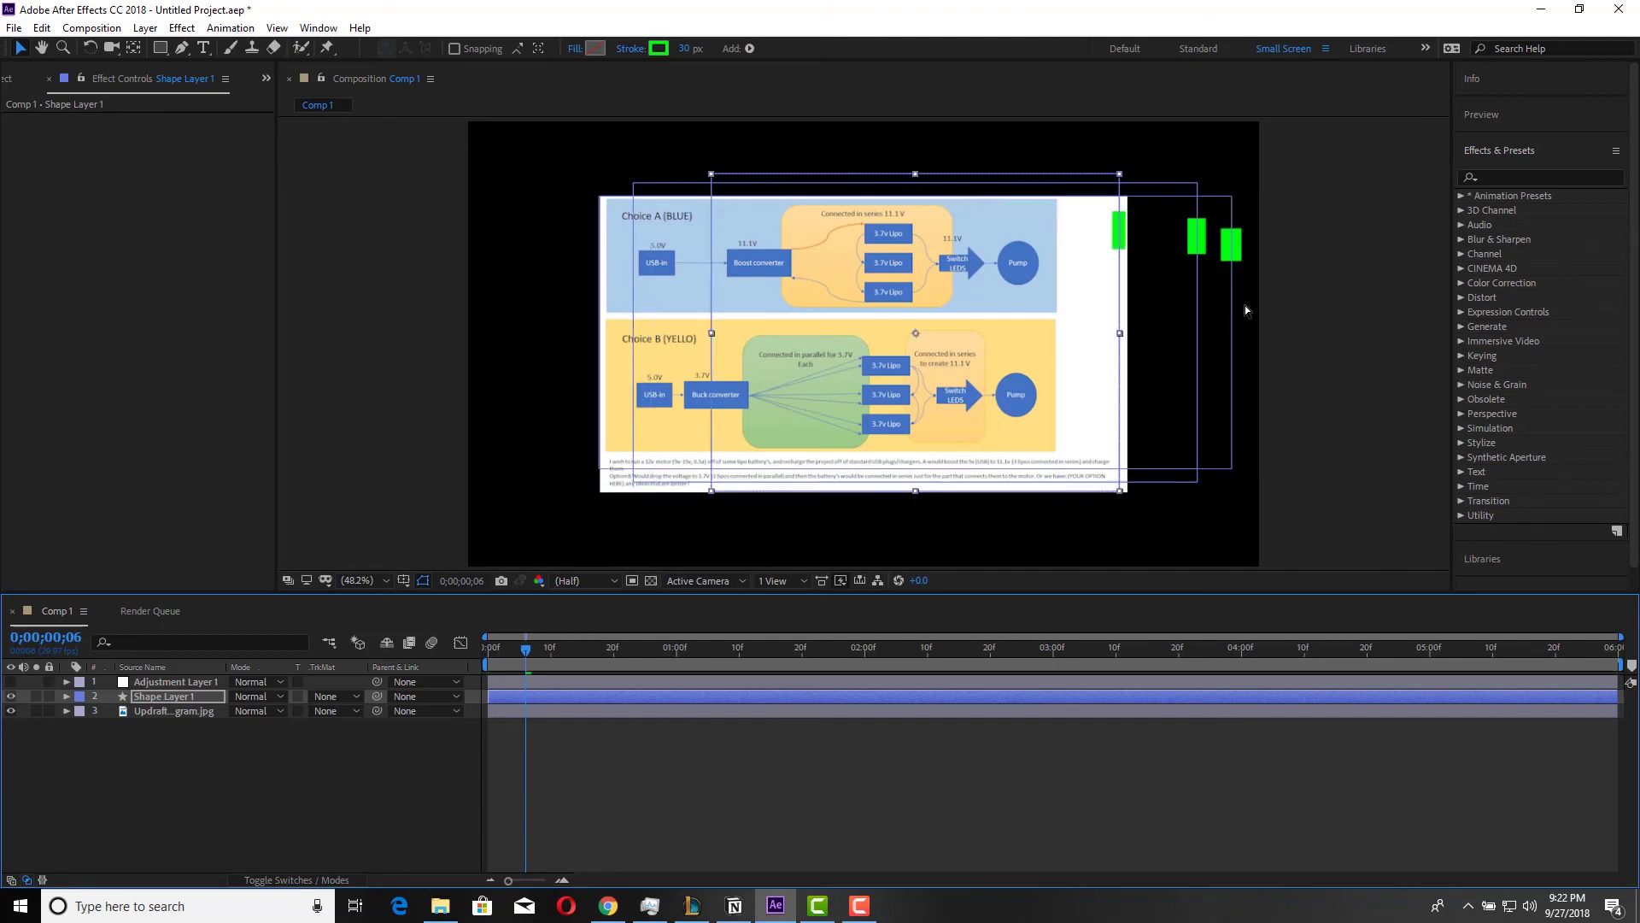
{"action": "key", "text": "ctrl+shift+z"}
{"action": "key", "text": "ctrl+shift+z"}
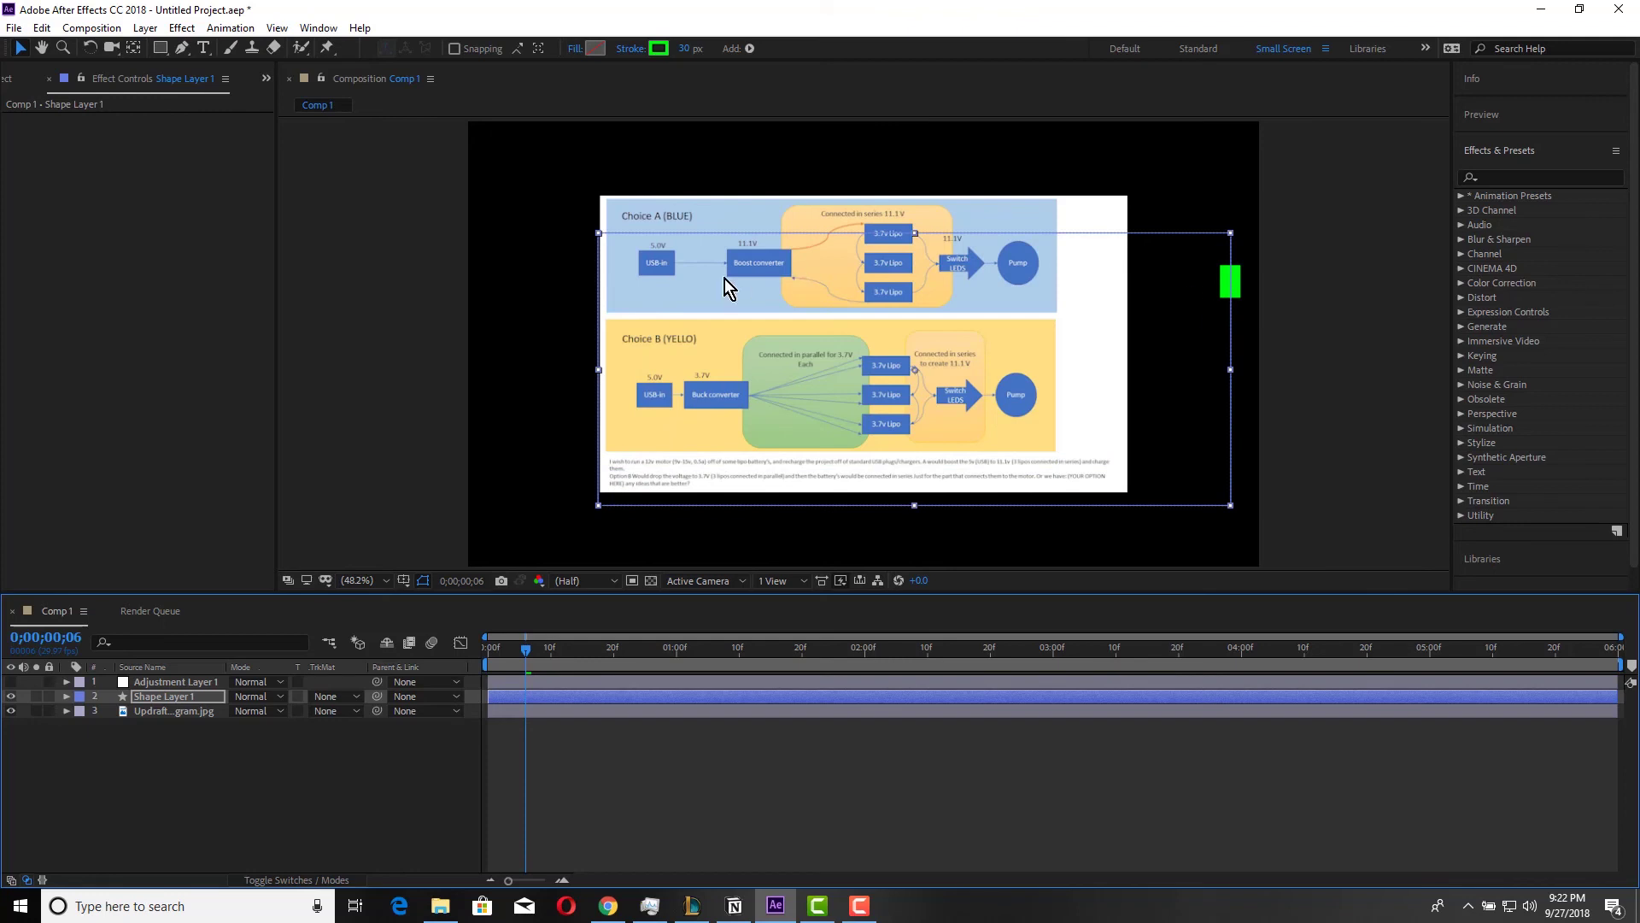
Hide the diagram, show the transparency grid, and go to File > Export > Add to Render Queue.
{"action": "left_click", "coordinate": [11, 711]}
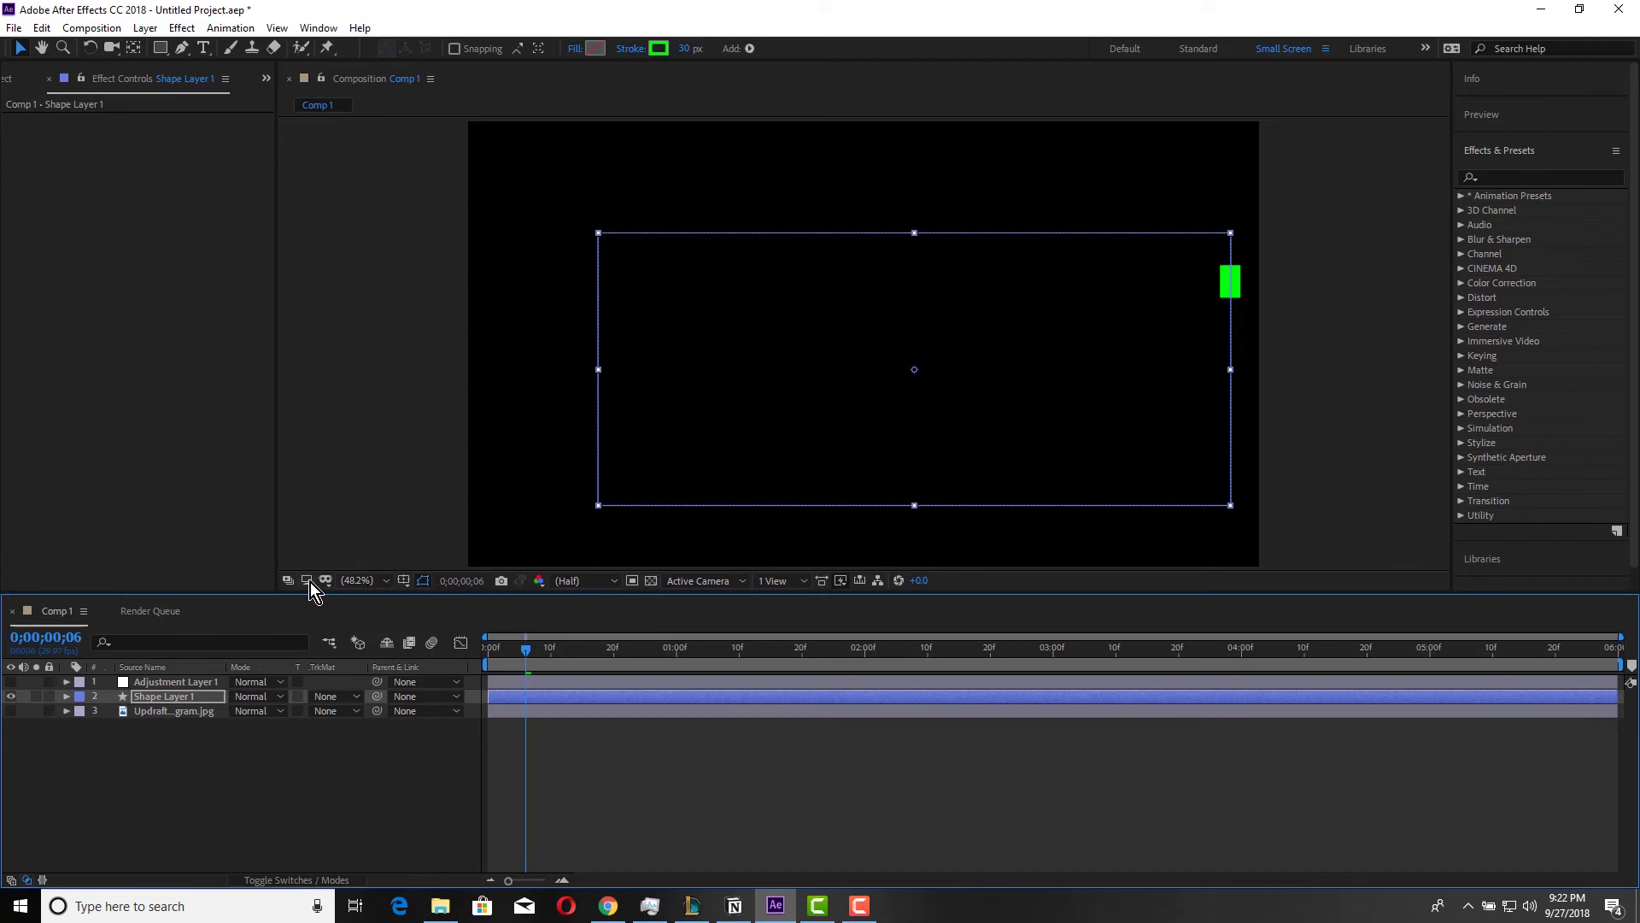
{"action": "left_click", "coordinate": [651, 581]}
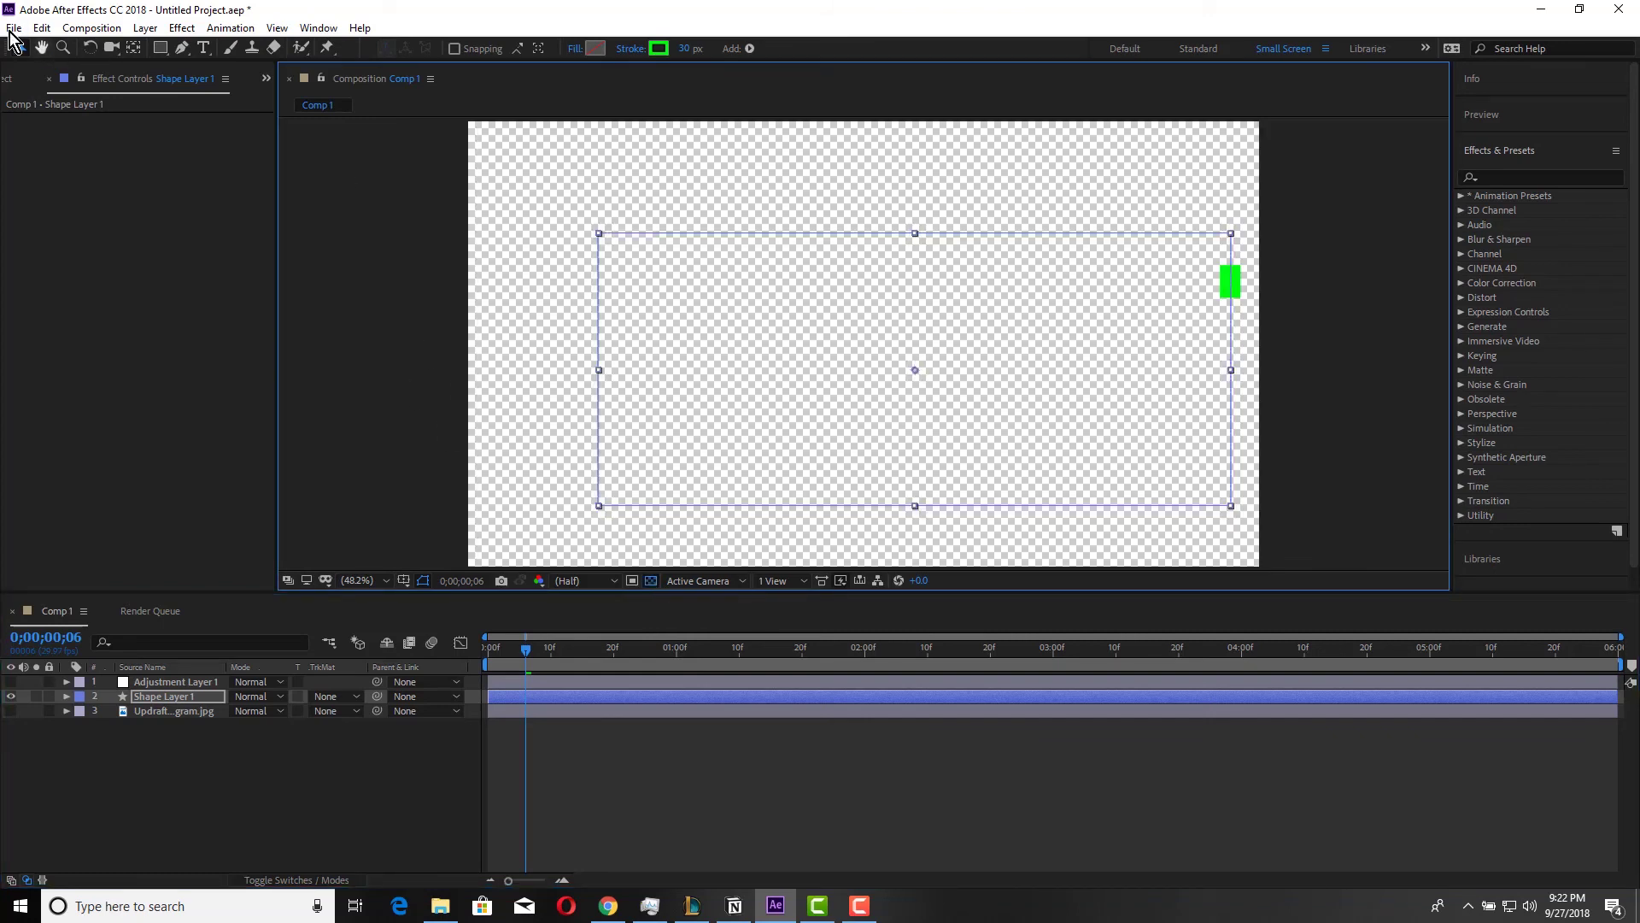
{"action": "left_click", "coordinate": [15, 28]}
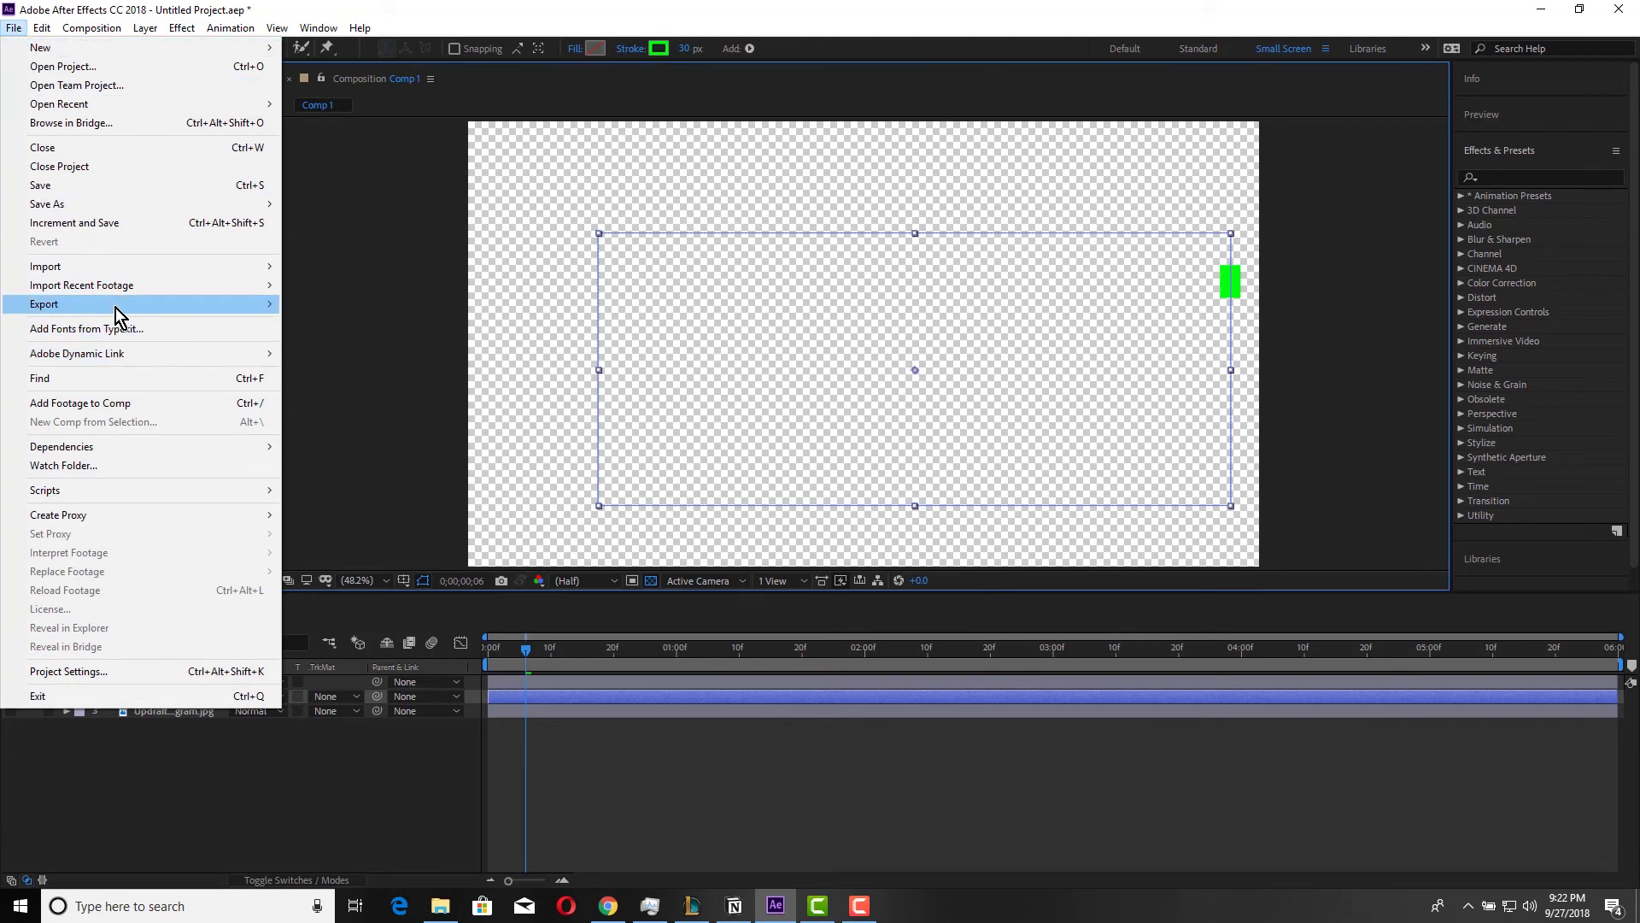
{"action": "mouse_move", "coordinate": [132, 318]}
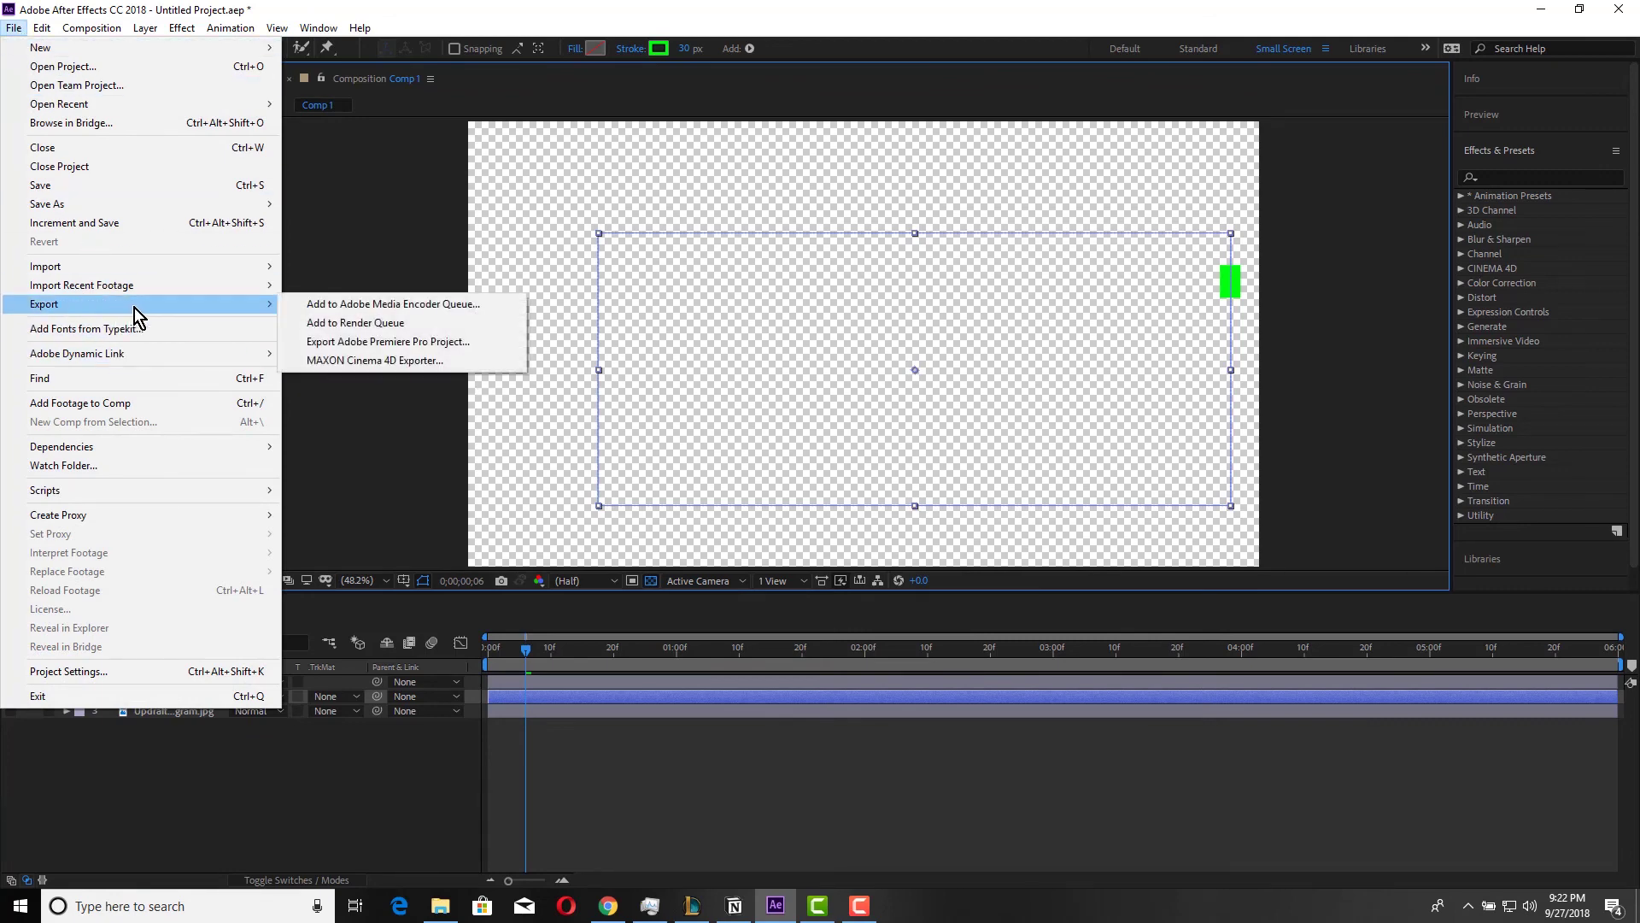
Queue Comp 1 and set its Lossless output module Channels to RGB + Alpha.
{"action": "left_click", "coordinate": [407, 327]}
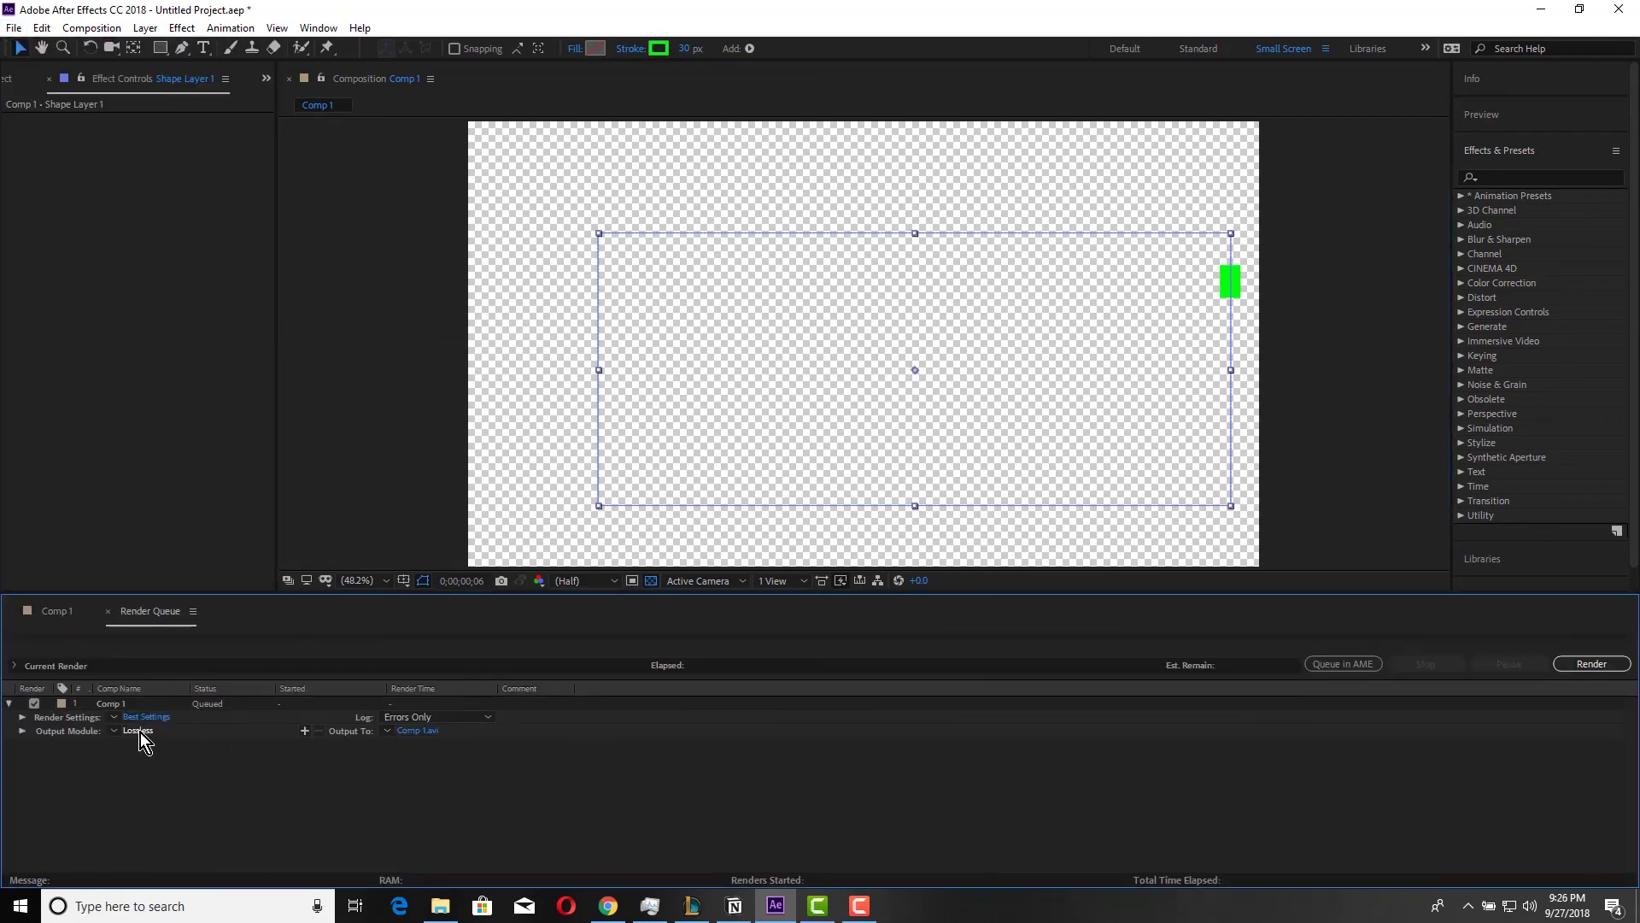
{"action": "left_click", "coordinate": [140, 731]}
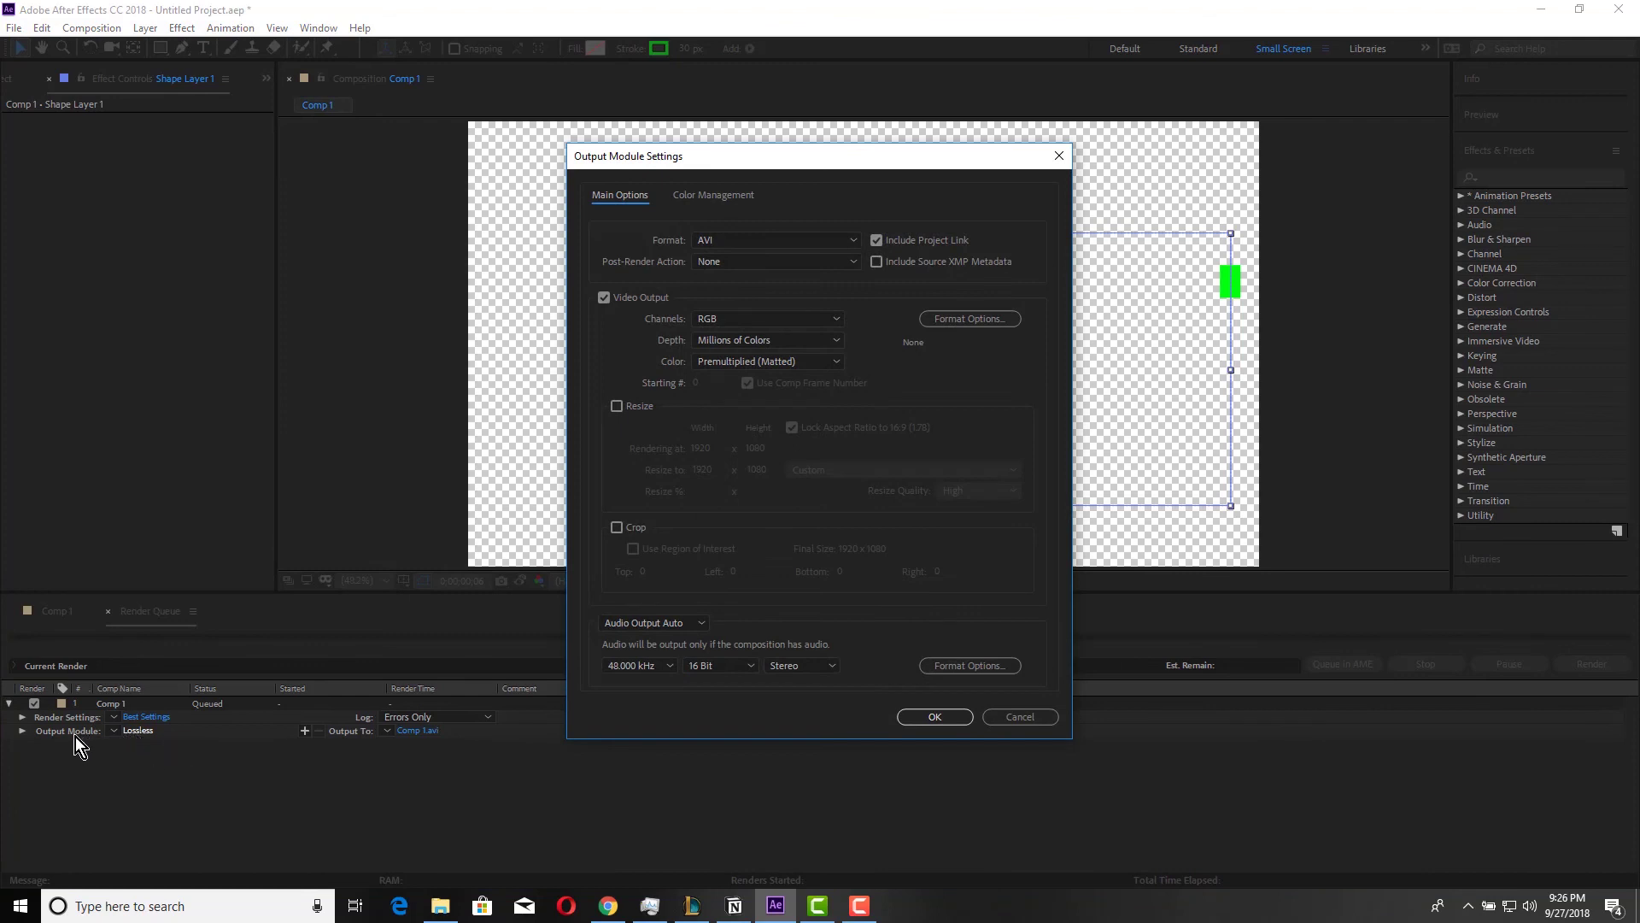
{"action": "left_click", "coordinate": [761, 318]}
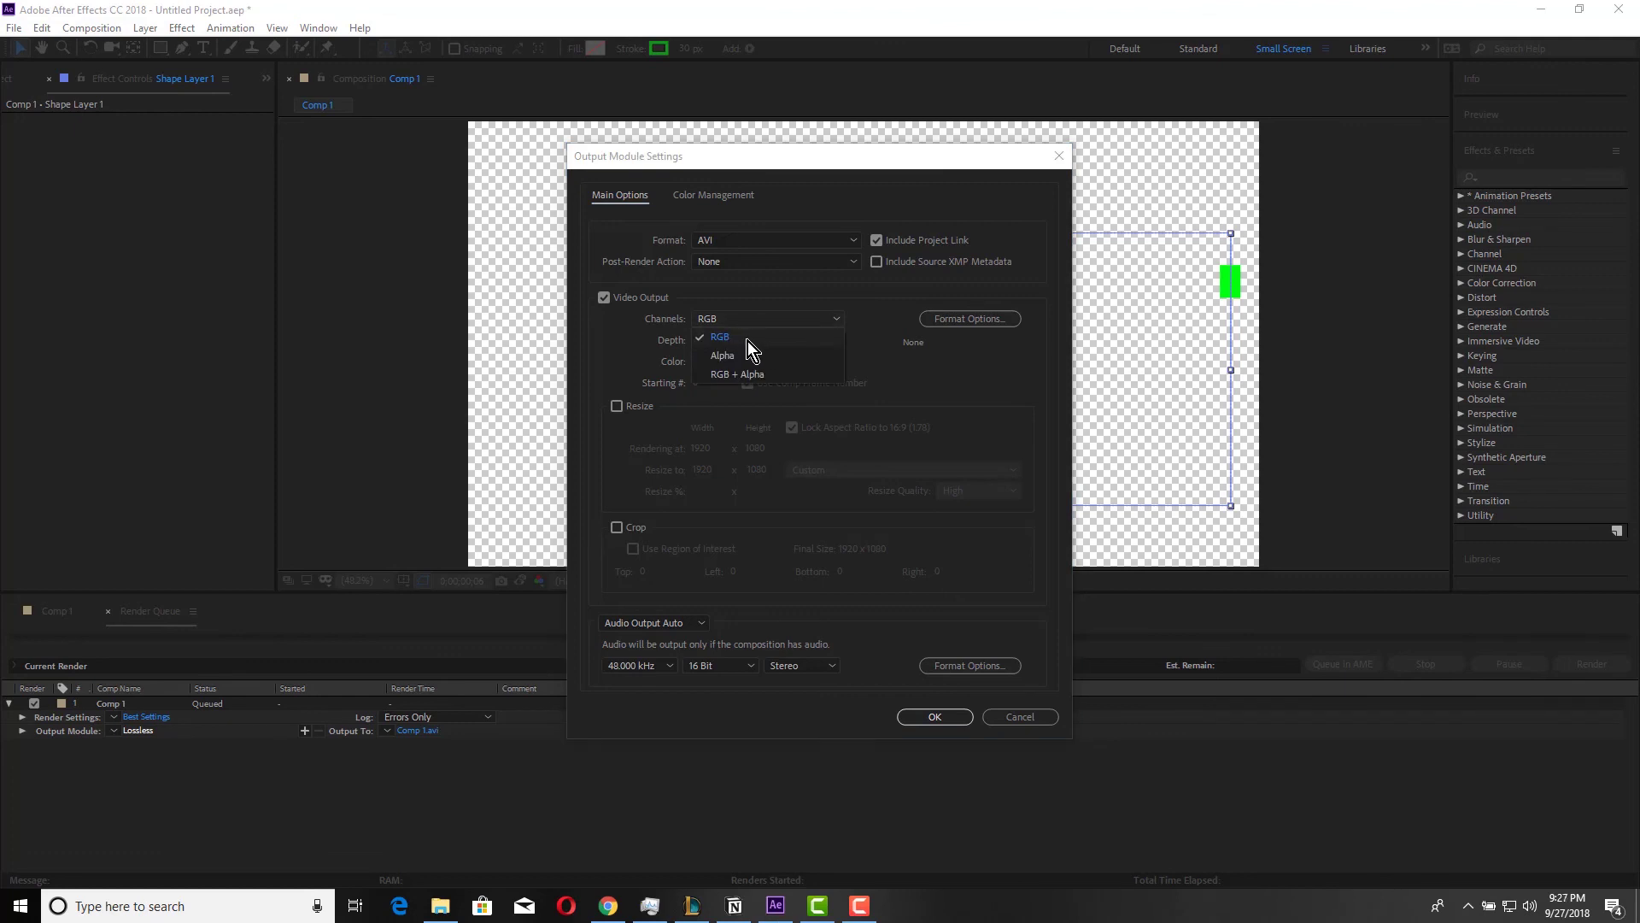
{"action": "left_click", "coordinate": [712, 376]}
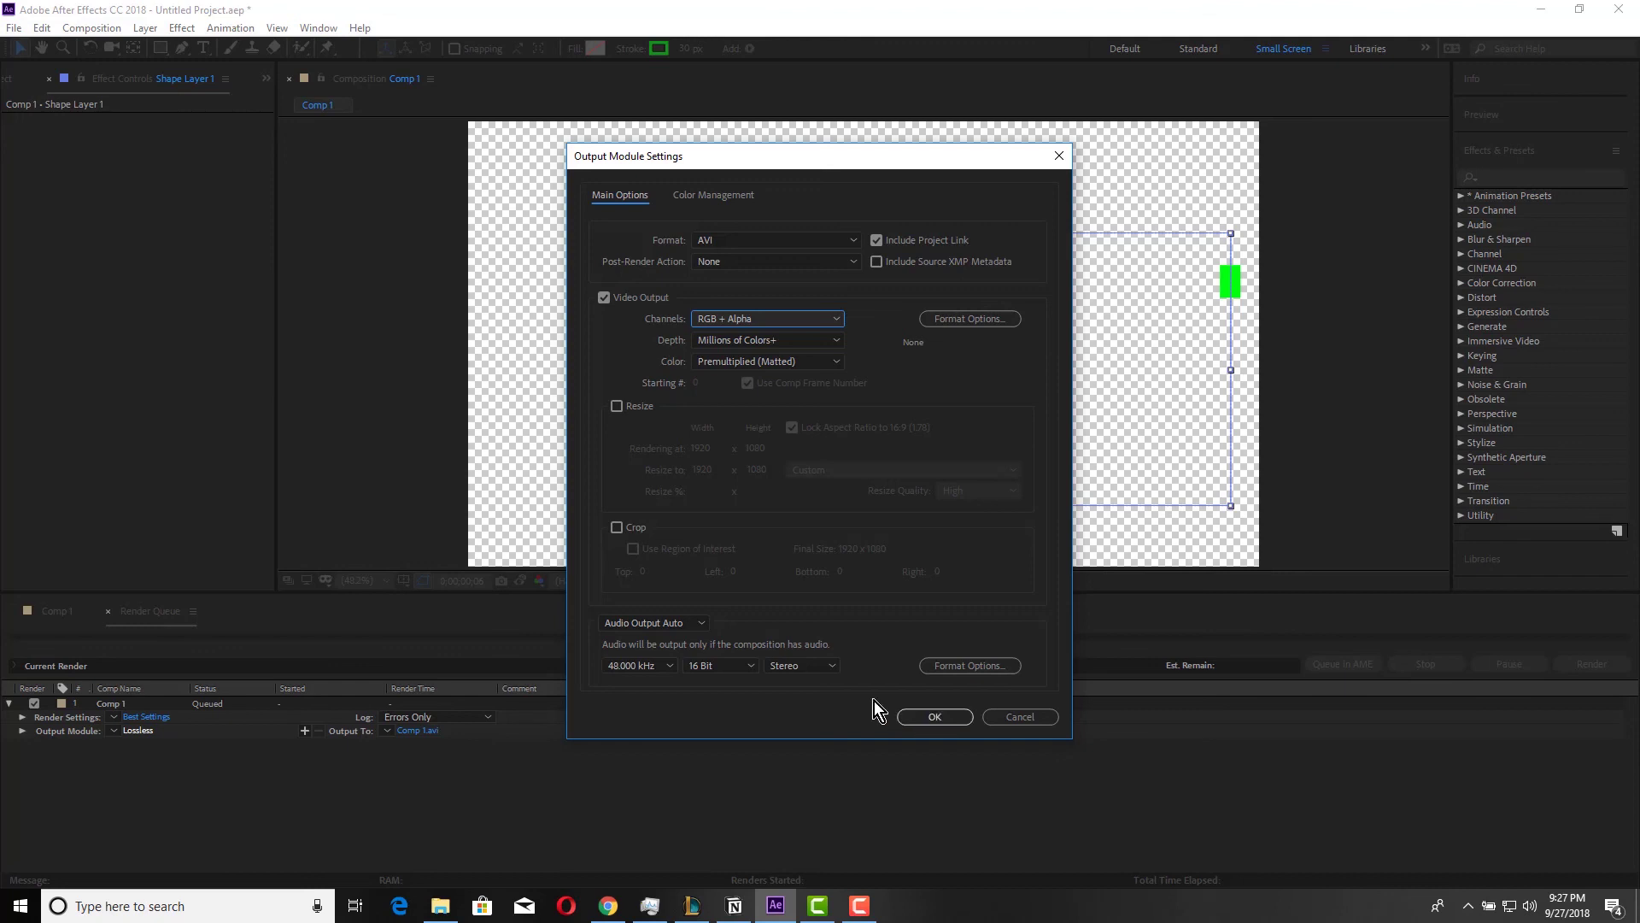
{"action": "left_click", "coordinate": [1002, 716]}
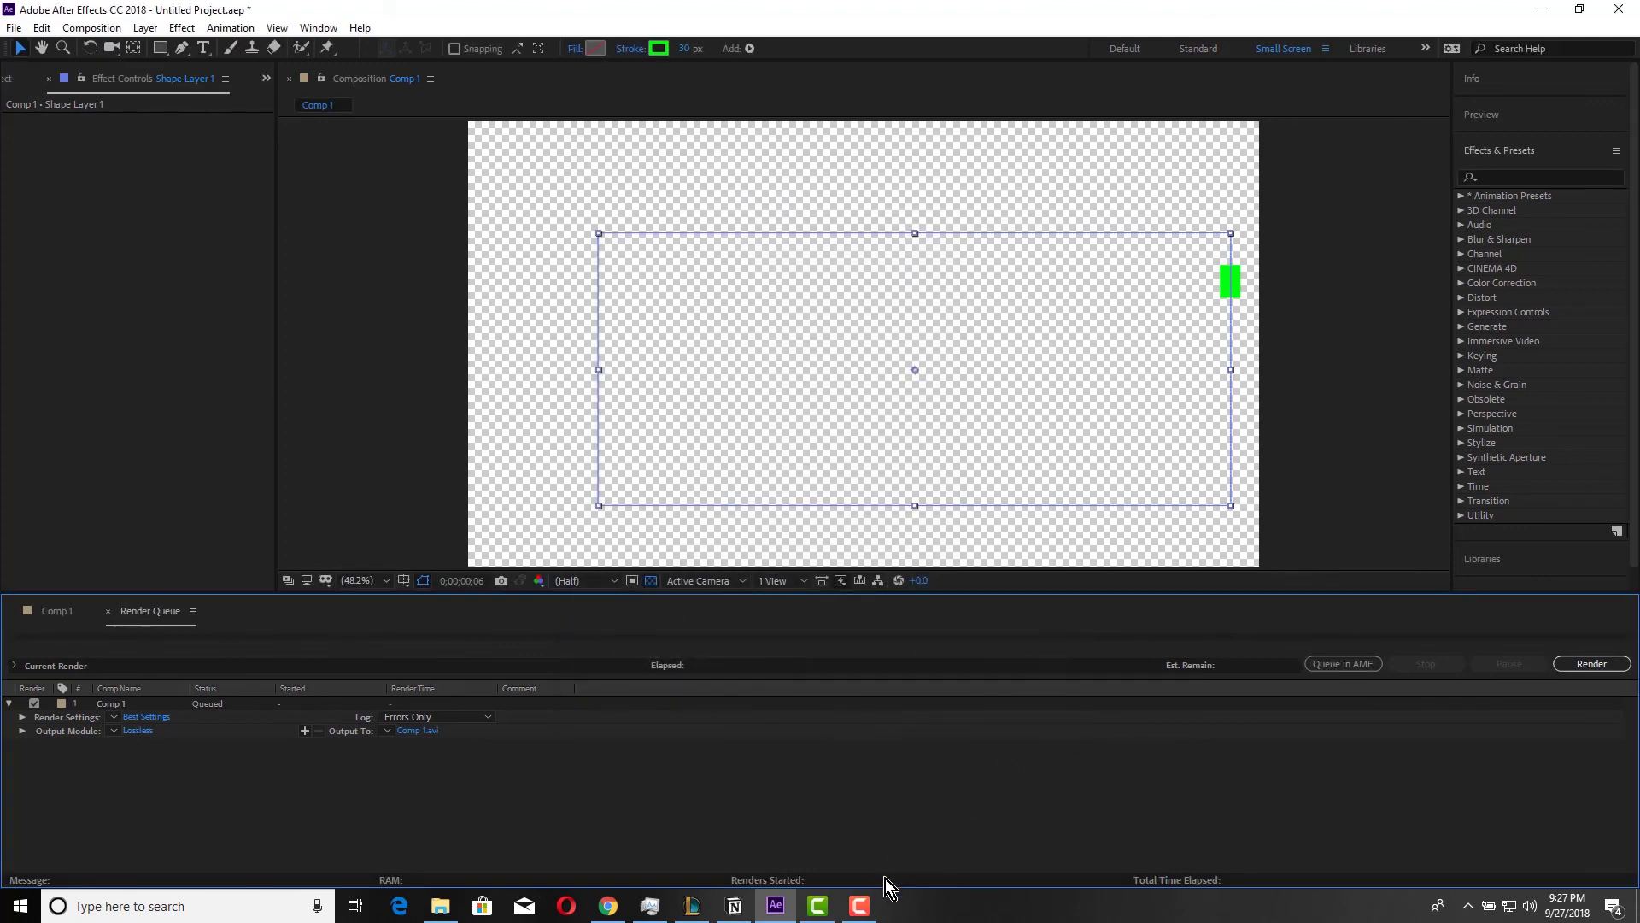